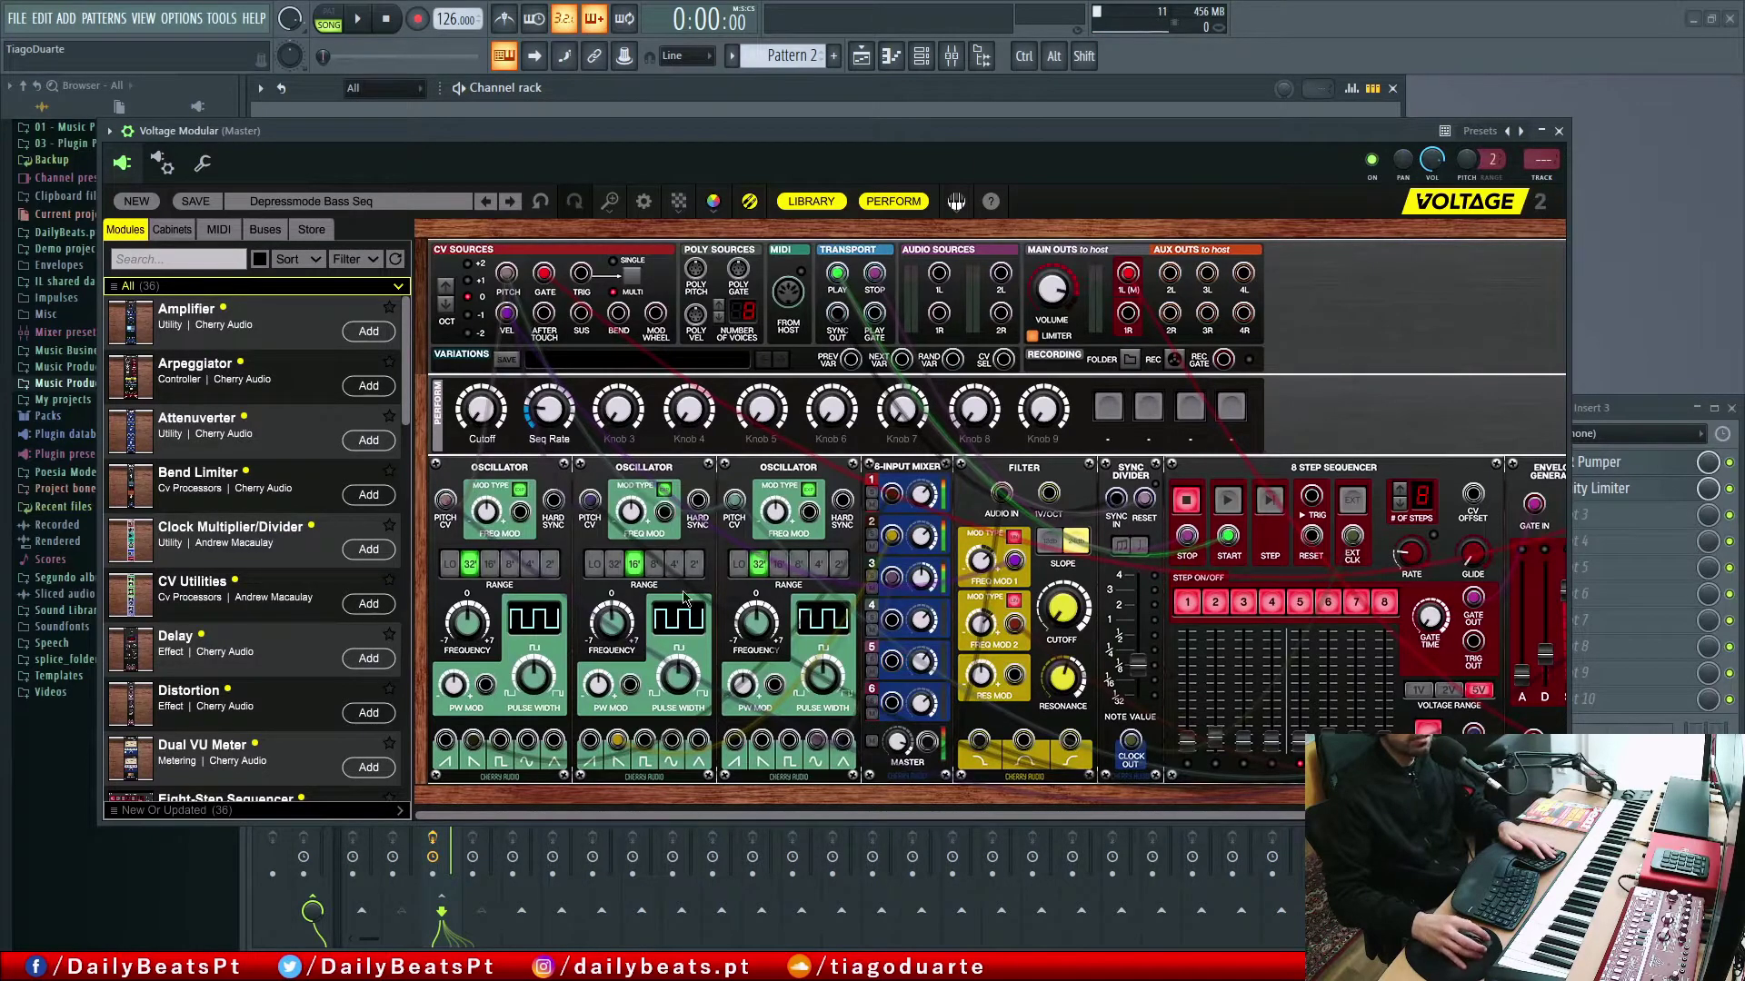
{"action": "scroll", "coordinate": [1379, 420], "scroll_direction": "right", "scroll_amount": 5}
{"action": "scroll", "coordinate": [1378, 421], "scroll_direction": "left", "scroll_amount": 5}
{"action": "scroll", "coordinate": [403, 332], "scroll_direction": "down", "scroll_amount": 10}
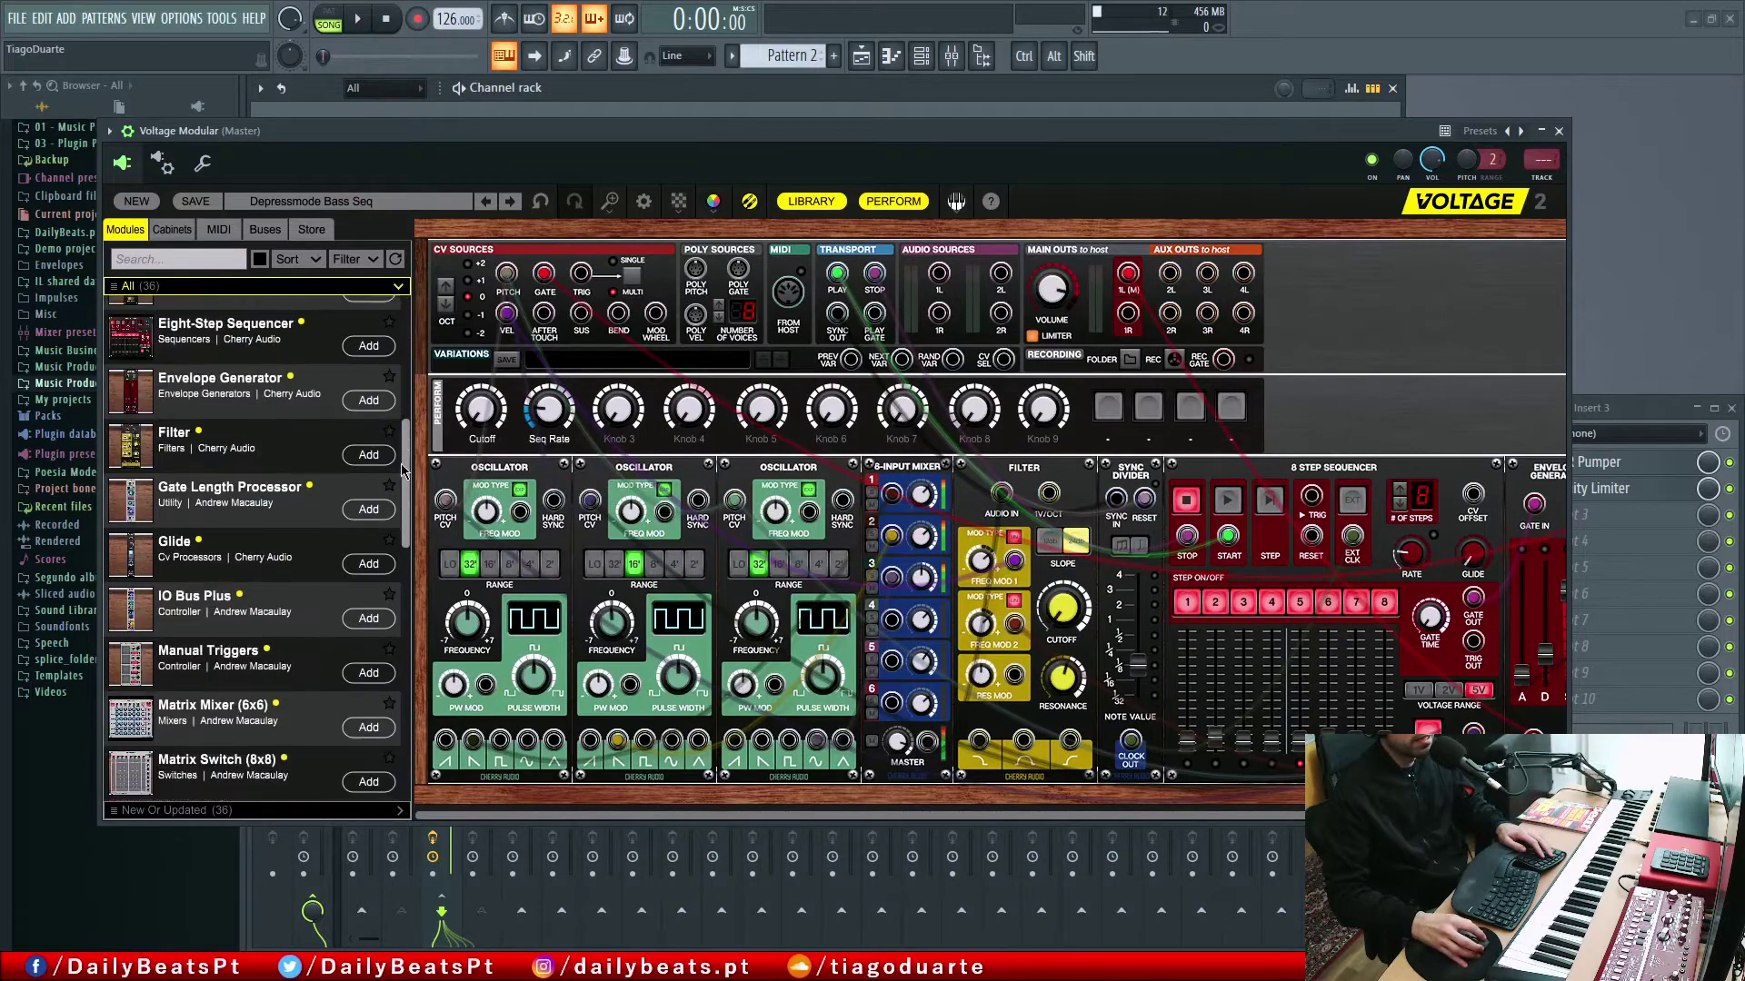
{"action": "scroll", "coordinate": [413, 336], "scroll_direction": "up", "scroll_amount": 9}
{"action": "scroll", "coordinate": [418, 327], "scroll_direction": "up", "scroll_amount": 2}
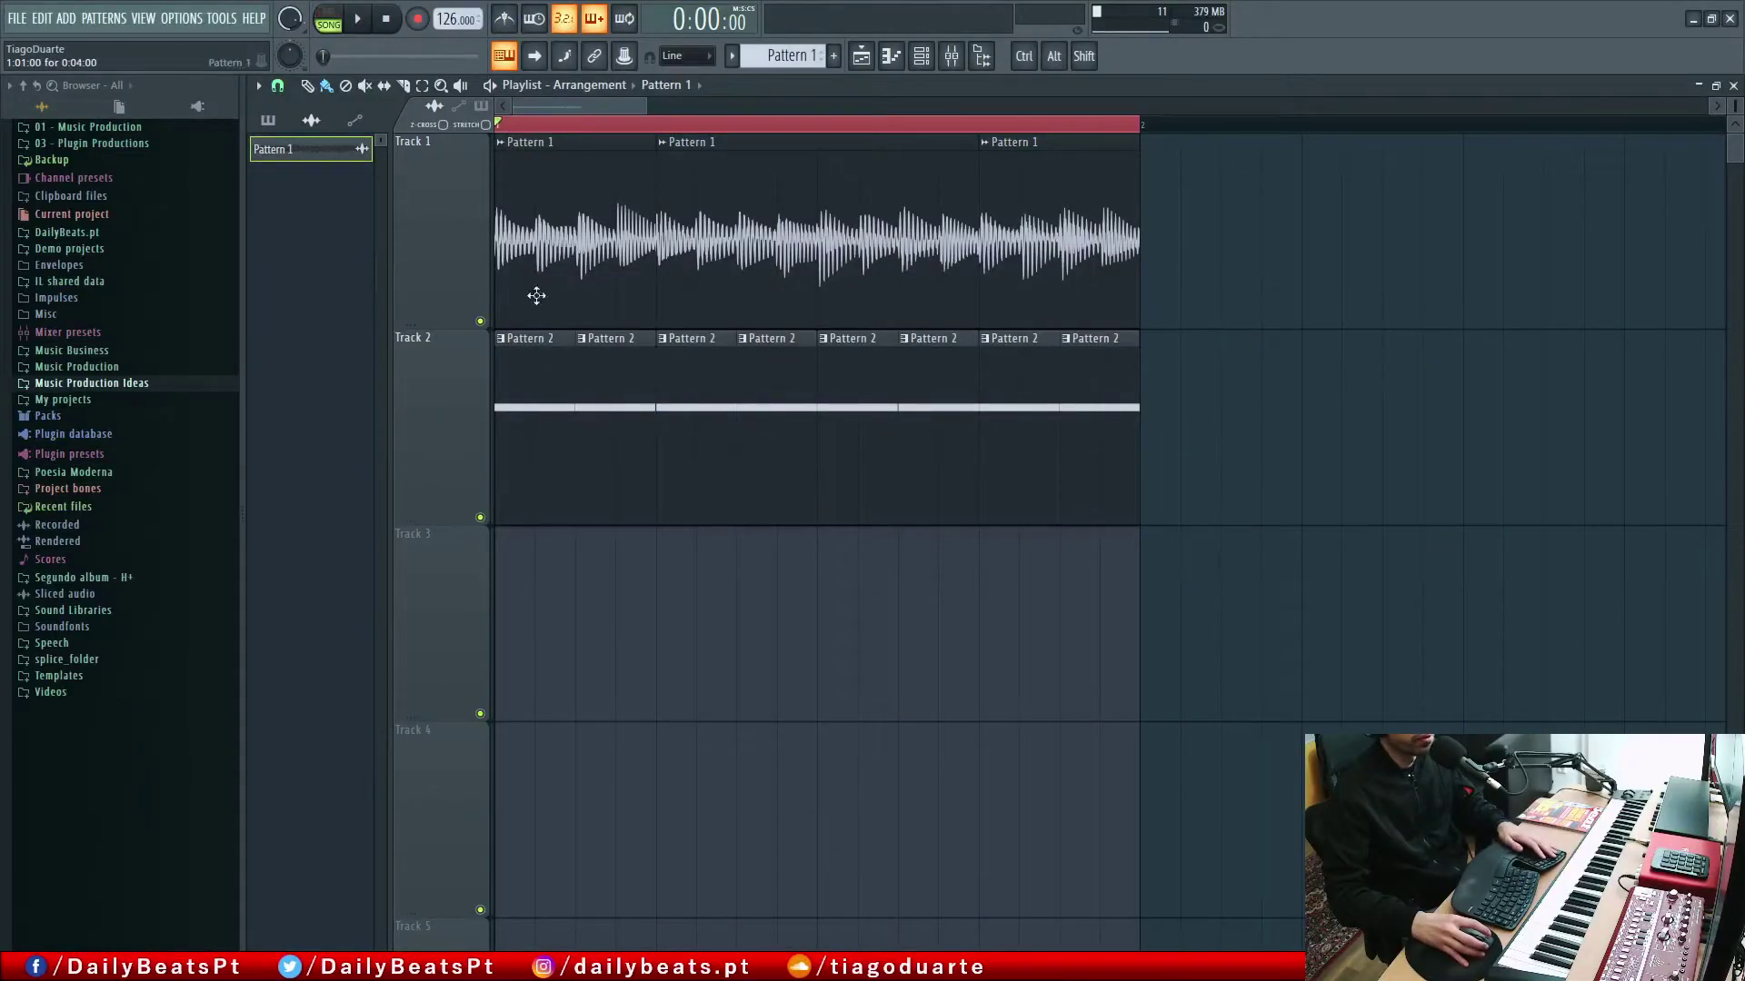
Step: Move the first two Pattern 2 clips from Track 2 to Track 3 and extend the first one across the whole bar
{"action": "key", "text": "space"}
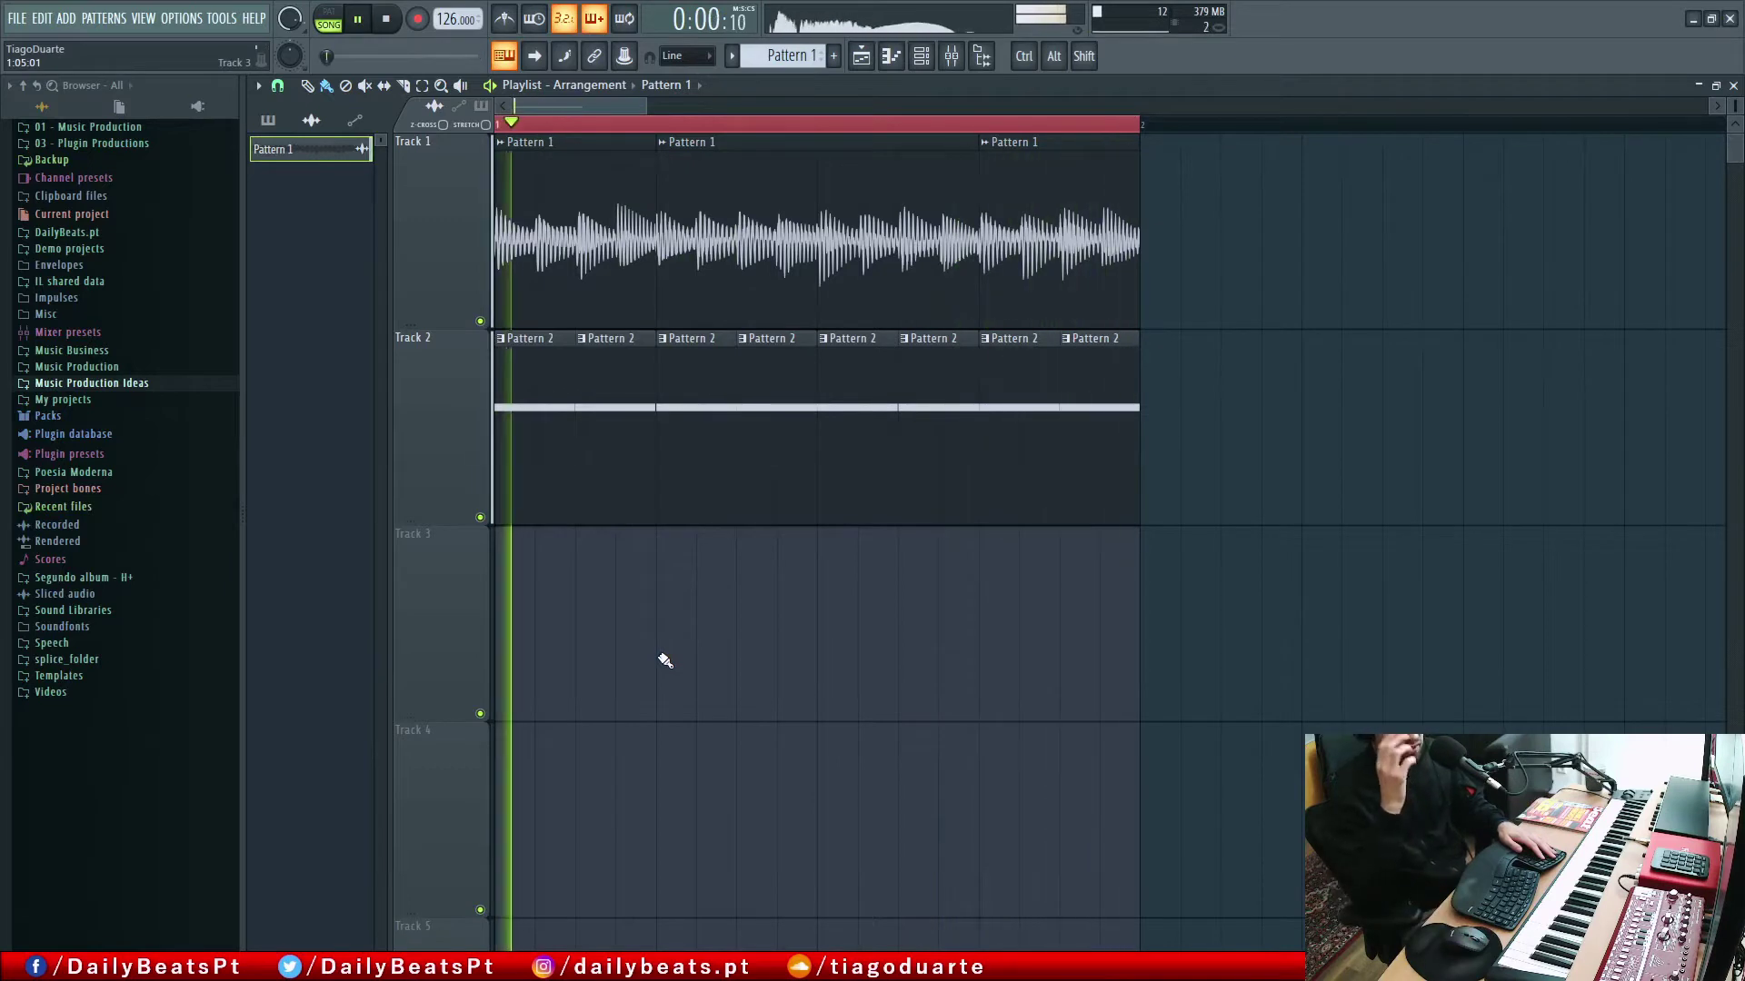
{"action": "key", "text": "space"}
{"action": "left_click_drag", "start_coordinate": [608, 378], "coordinate": [1292, 627]}
{"action": "left_click_drag", "start_coordinate": [535, 456], "coordinate": [1141, 677]}
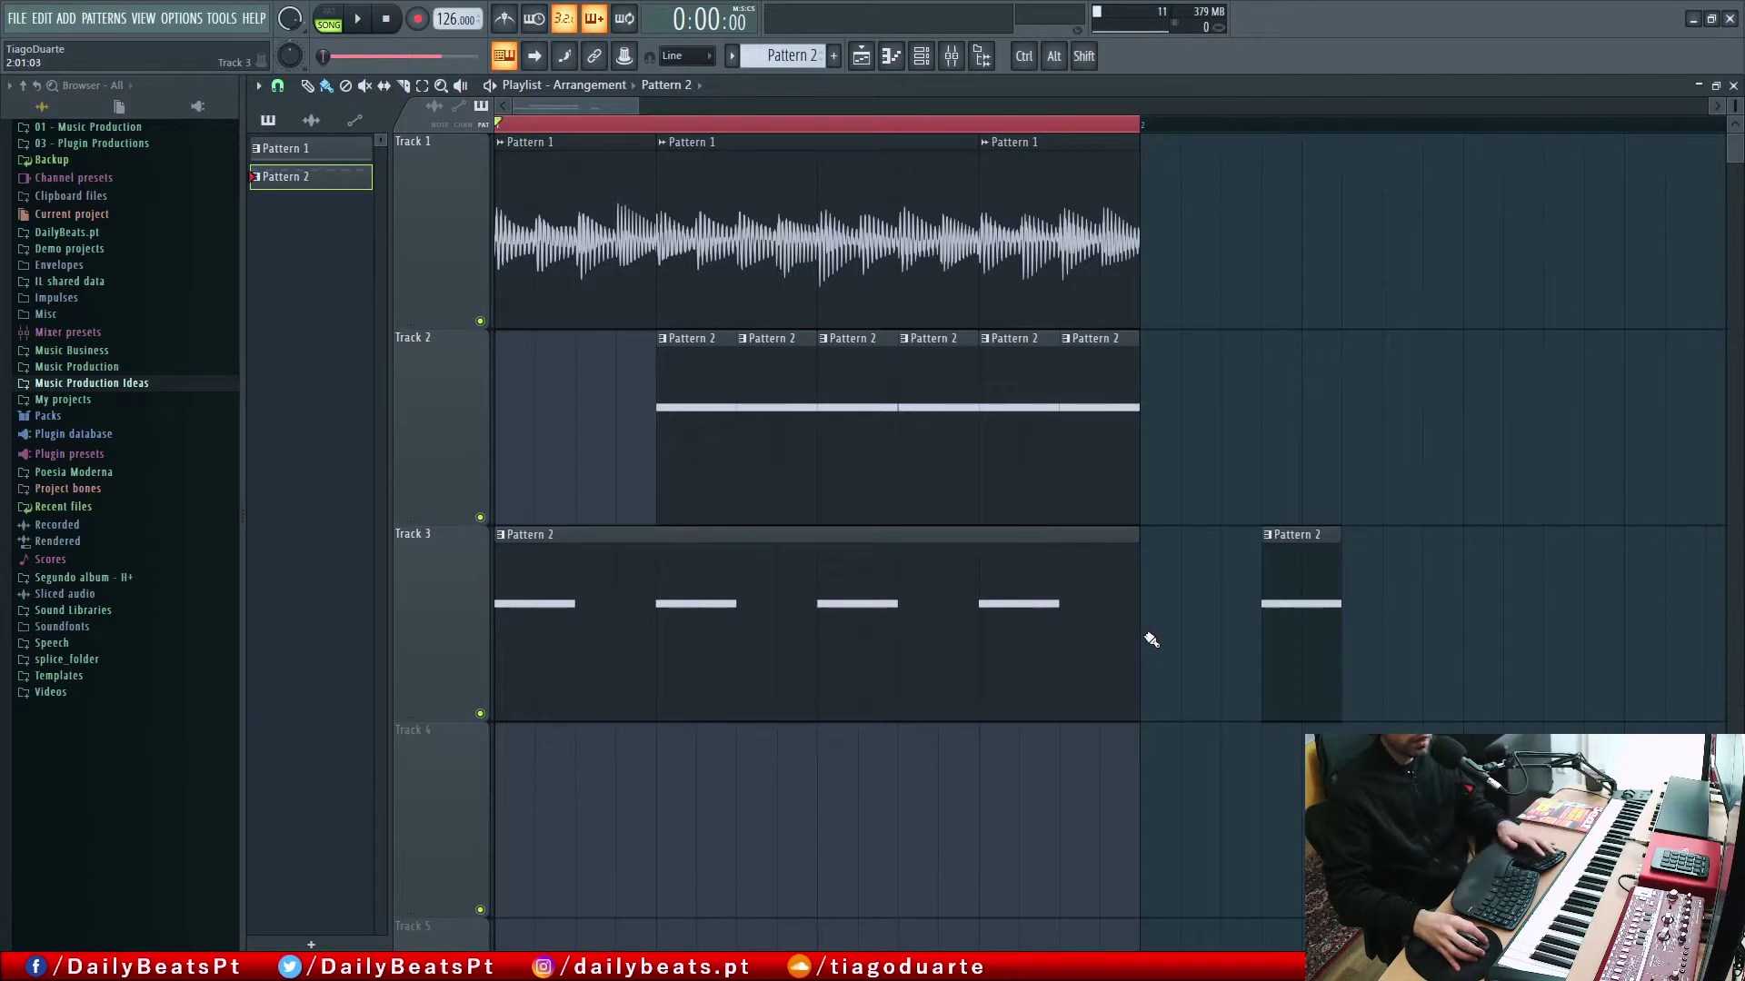
Step: Mute Track 2 and play the loop to hear the extended Pattern 2 clip on Track 3
{"action": "left_click", "coordinate": [480, 518]}
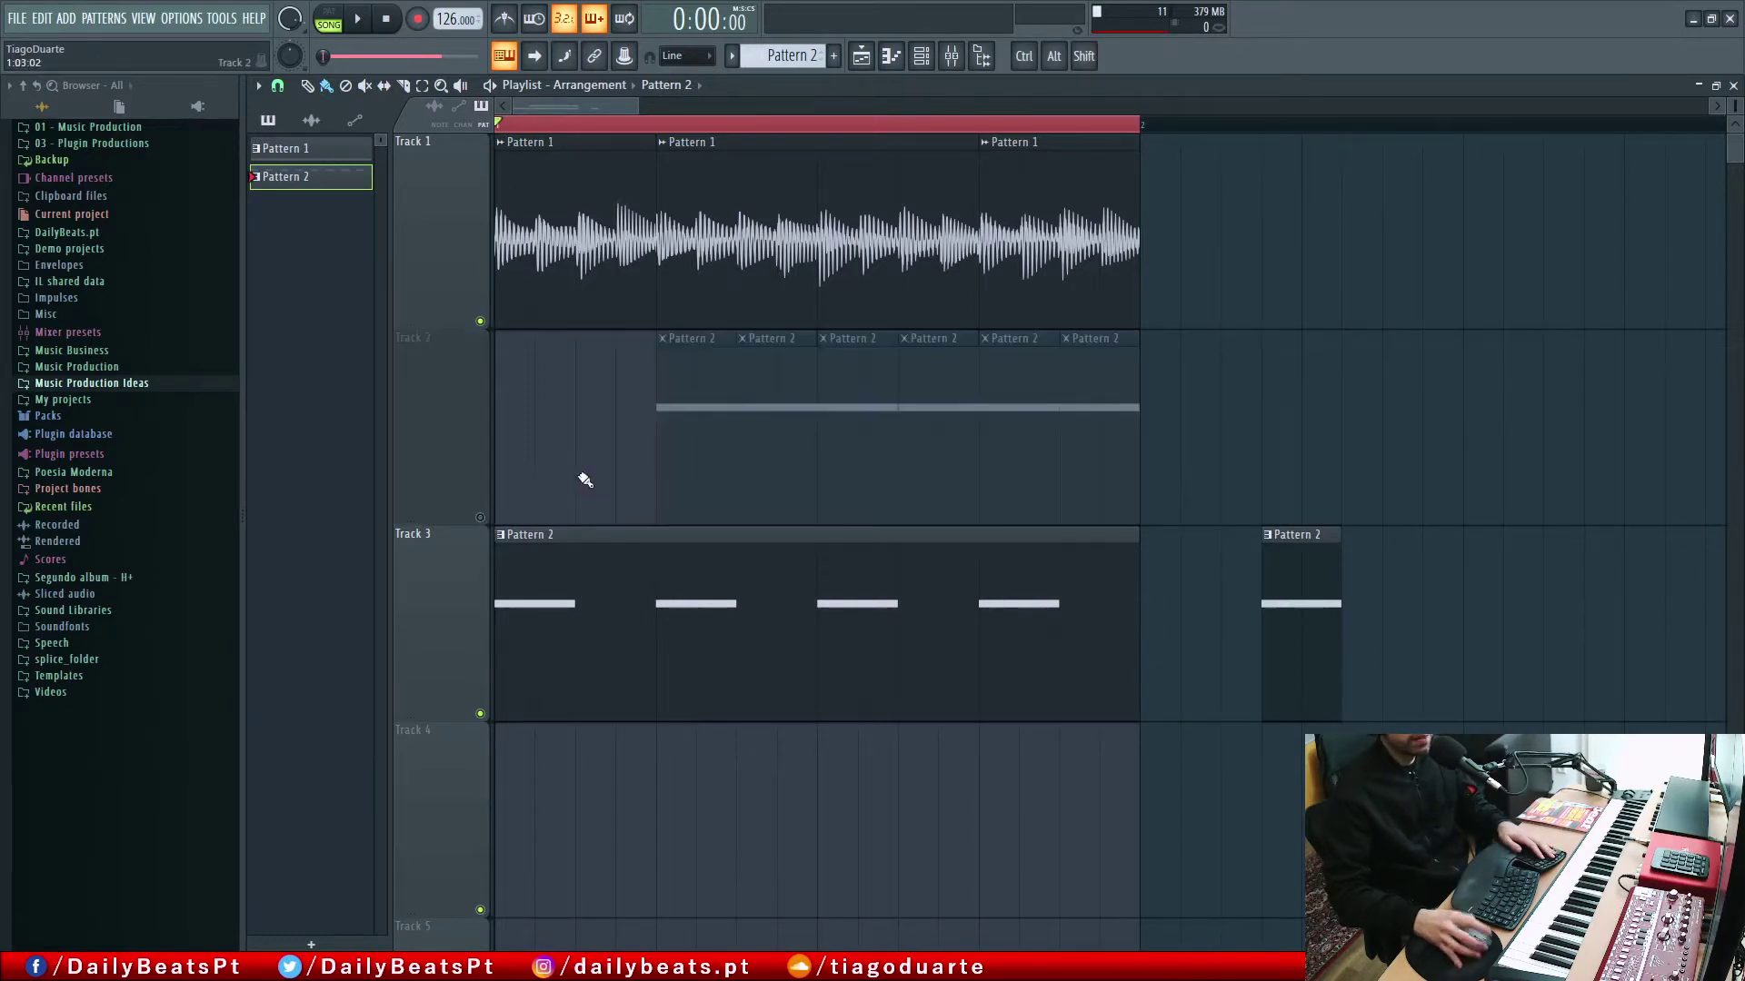
{"action": "key", "text": "space"}
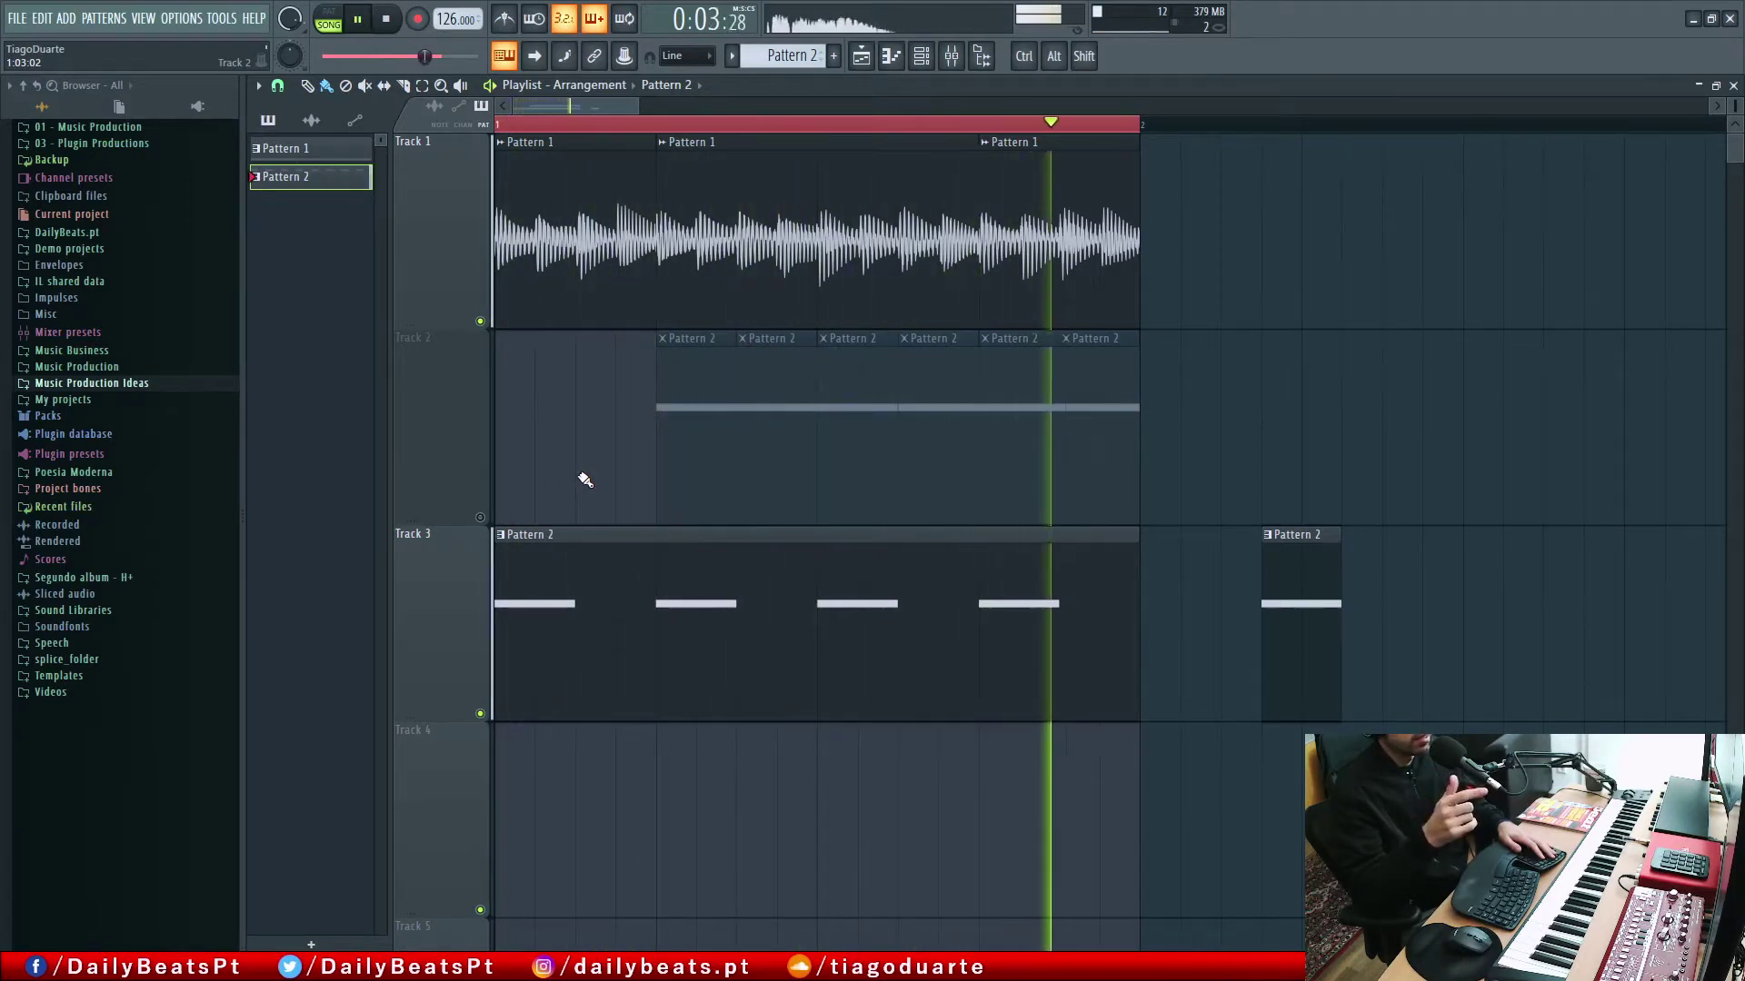
{"action": "key", "text": "space"}
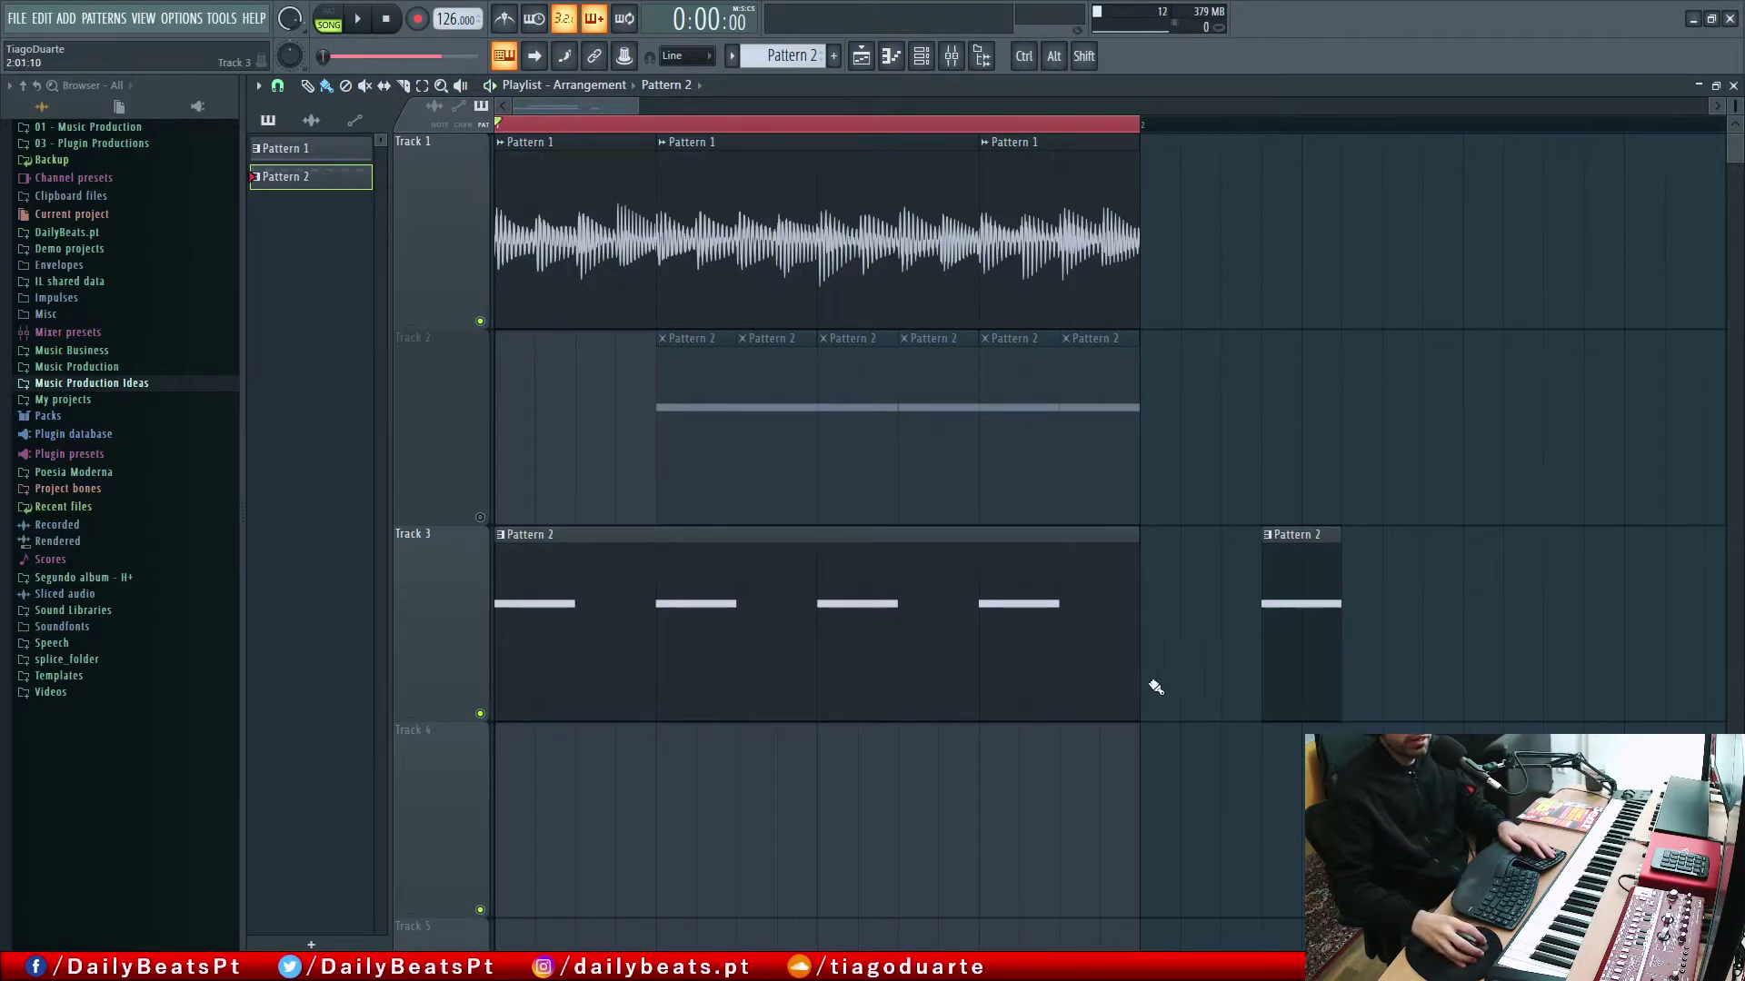
Step: Shorten the Track 3 clip, return both Pattern 2 clips to the start of Track 2, and play the loop with Track 2 unmuted
{"action": "left_click_drag", "start_coordinate": [1136, 682], "coordinate": [575, 681]}
{"action": "left_click_drag", "start_coordinate": [1273, 675], "coordinate": [545, 627]}
{"action": "left_click_drag", "start_coordinate": [515, 435], "coordinate": [516, 436]}
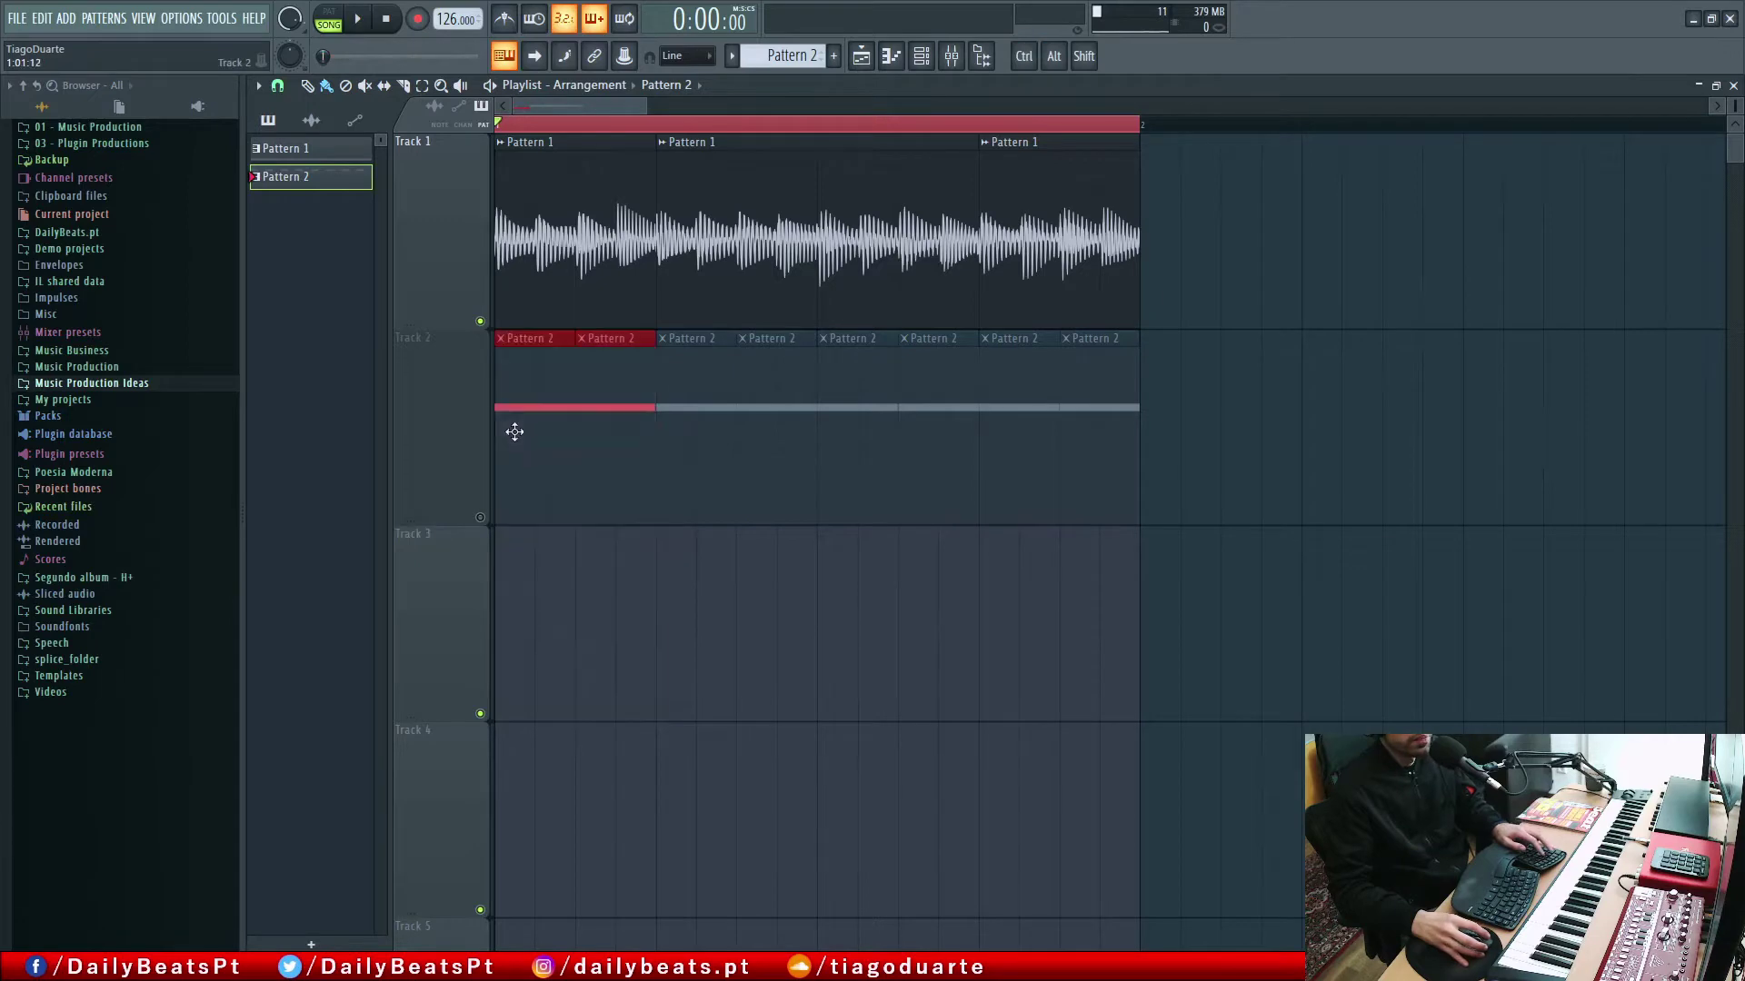
{"action": "key", "text": "space"}
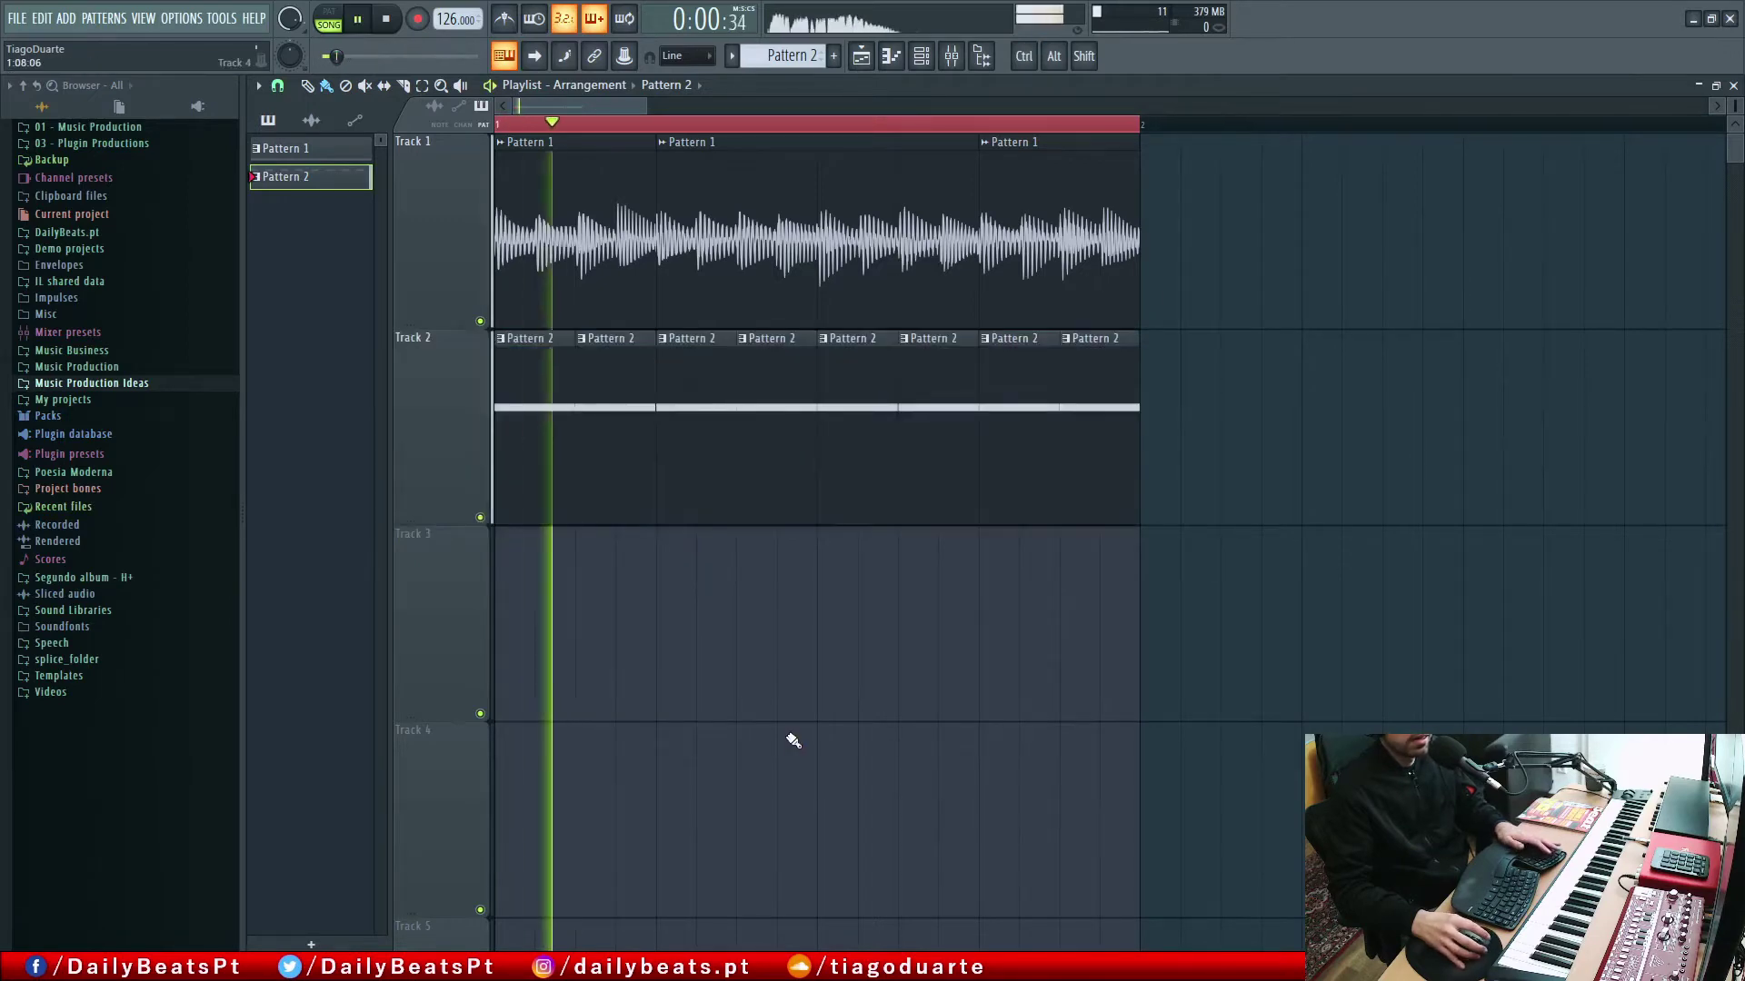
Step: Duplicate all clips on Tracks 1 and 2 to extend the arrangement to four bars
{"action": "key", "text": "F5"}
{"action": "key", "text": "F6"}
{"action": "key", "text": "F9"}
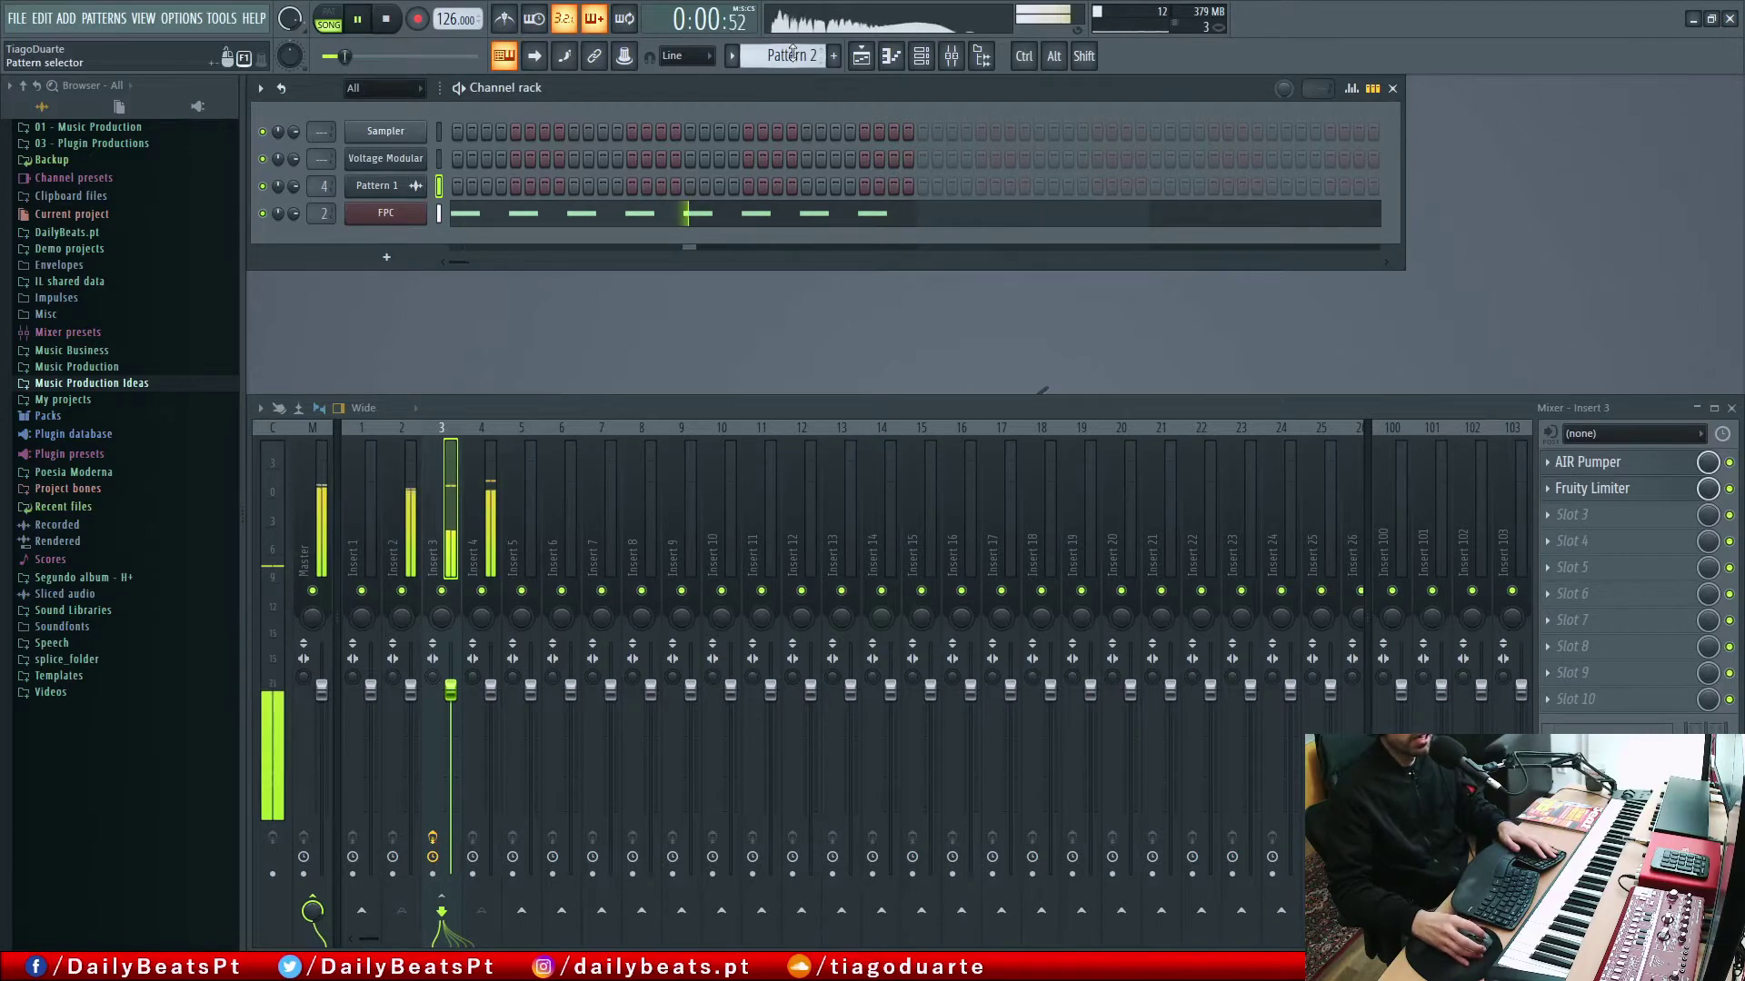
{"action": "key", "text": "F5"}
{"action": "left_click_drag", "start_coordinate": [1224, 502], "coordinate": [501, 155]}
{"action": "scroll", "coordinate": [825, 343], "scroll_direction": "down", "scroll_amount": 3}
{"action": "mouse_move", "coordinate": [556, 273]}
{"action": "left_mouse_down"}
{"action": "mouse_move", "coordinate": [845, 262]}
{"action": "mouse_move", "coordinate": [896, 280]}
{"action": "left_mouse_up"}
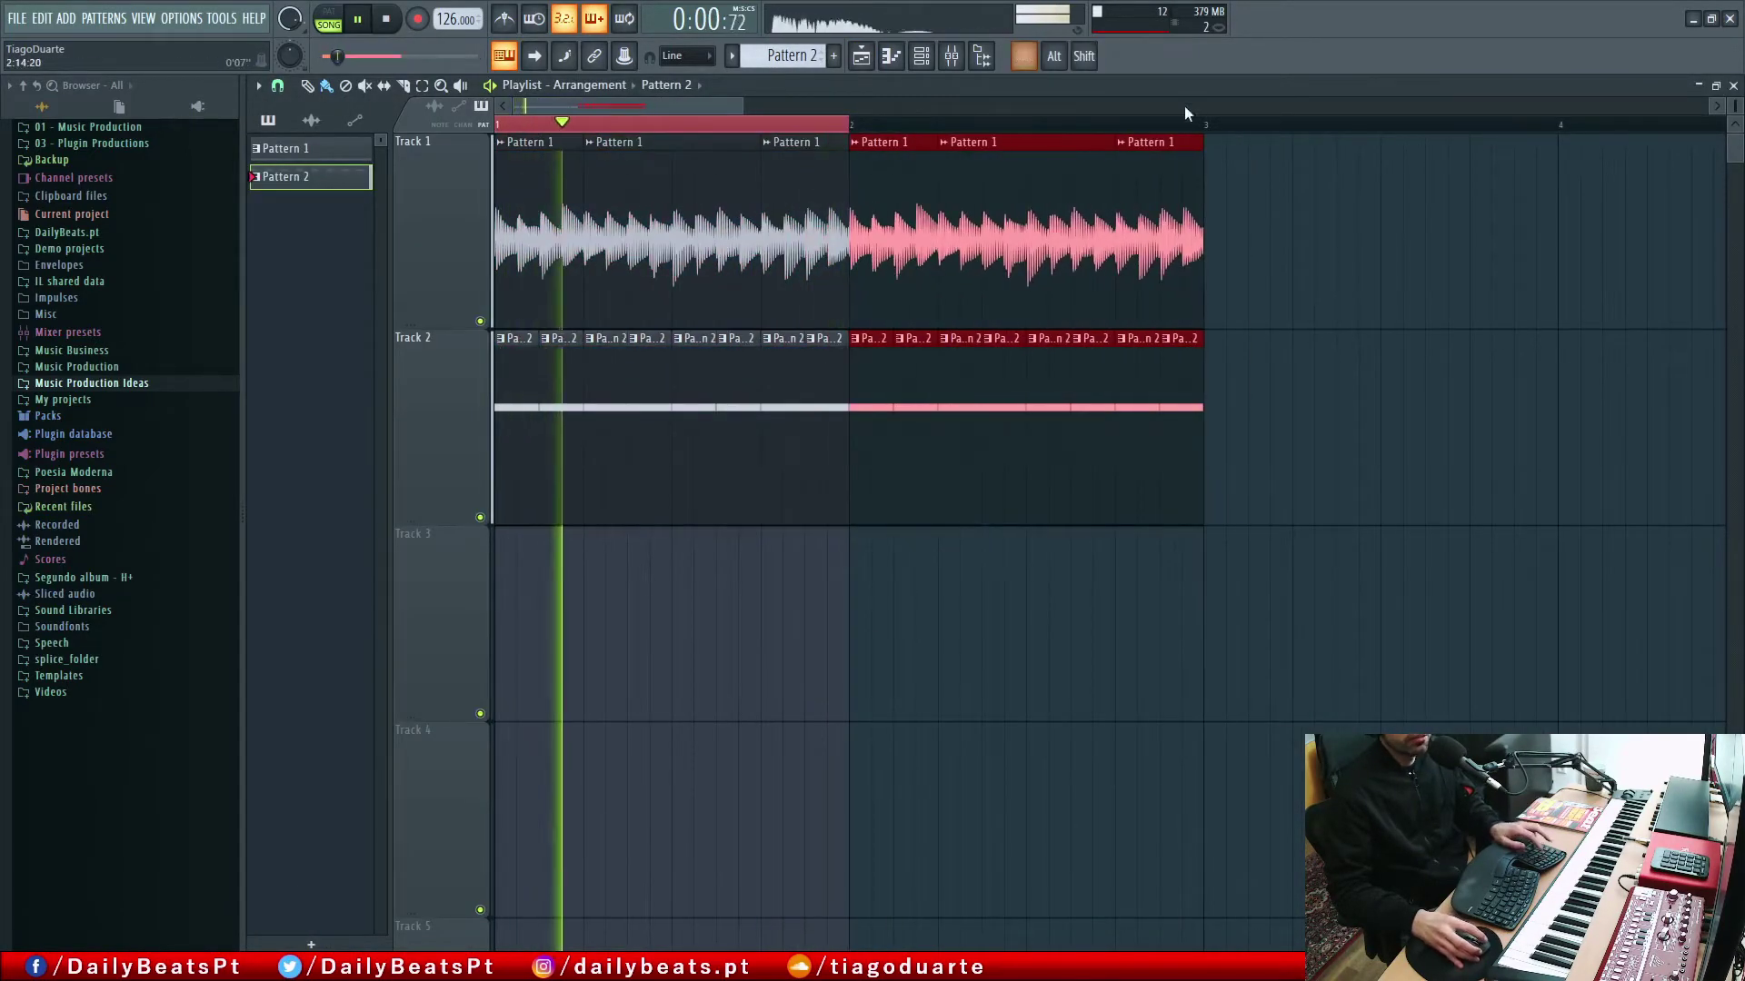
{"action": "scroll", "coordinate": [1207, 182], "scroll_direction": "down", "scroll_amount": 4}
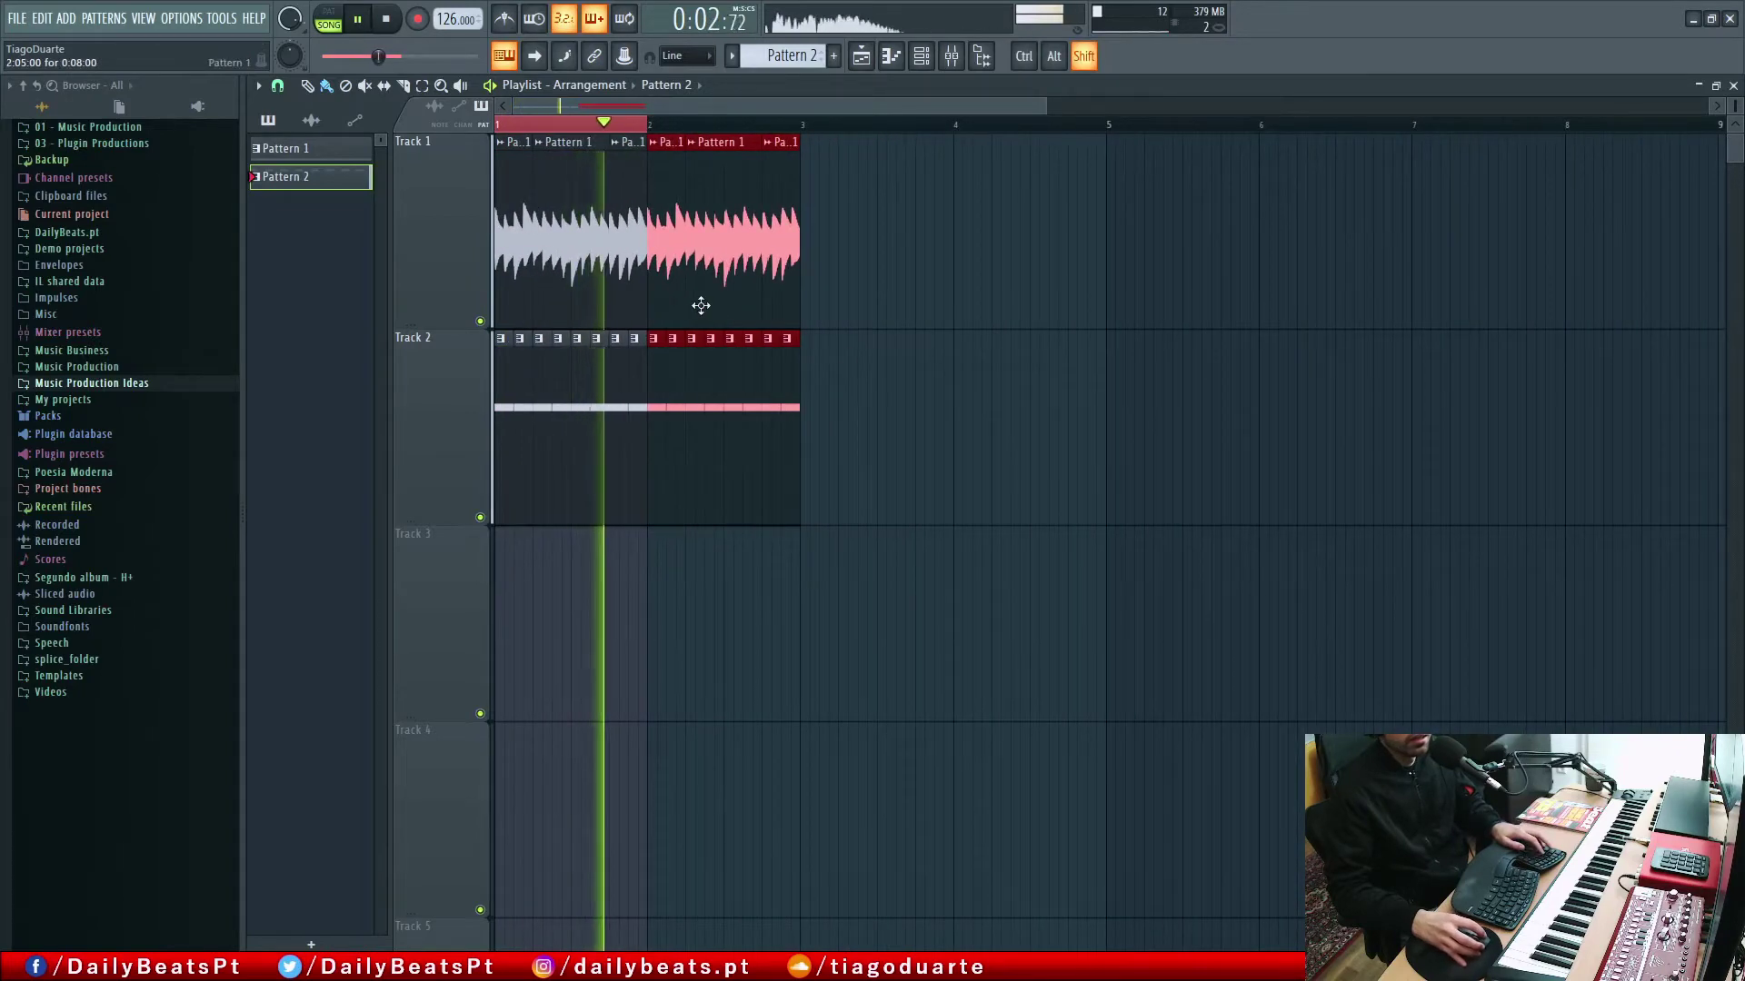
{"action": "left_click_drag", "start_coordinate": [669, 272], "coordinate": [971, 285]}
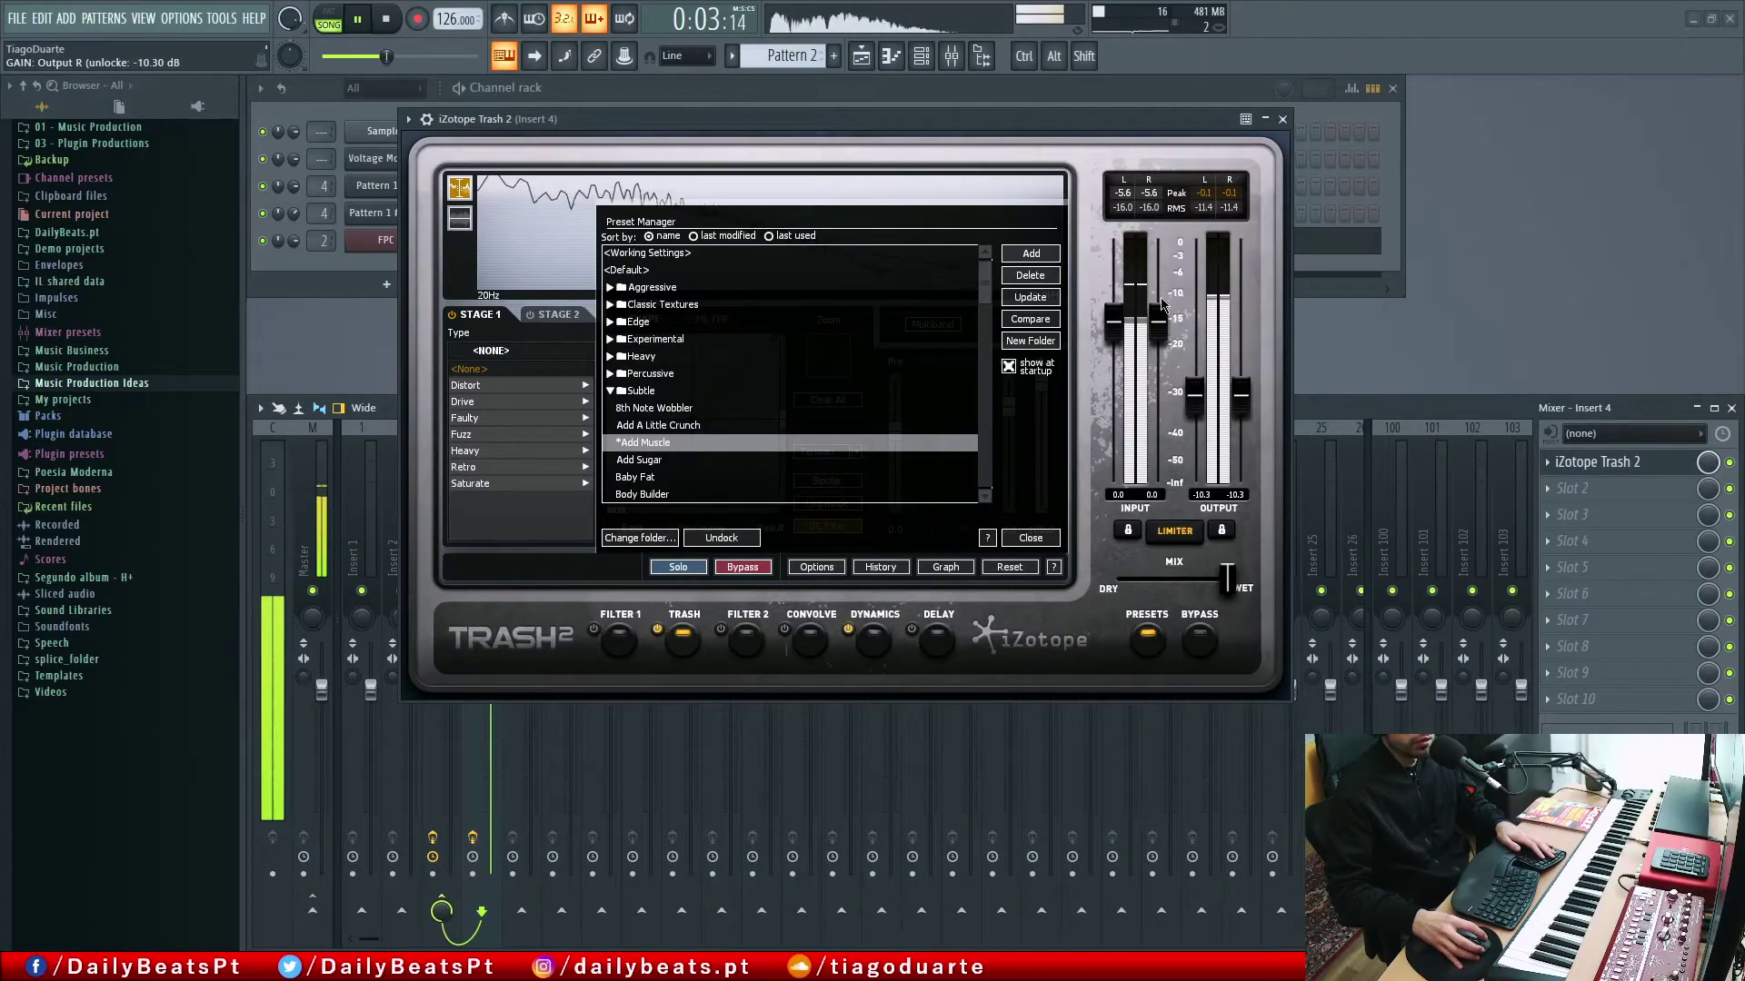
Step: Lower the output gain of iZotope Trash 2 on Insert 4 to -11.3 dB and close the plugin
{"action": "left_click_drag", "start_coordinate": [1198, 401], "coordinate": [1198, 411]}
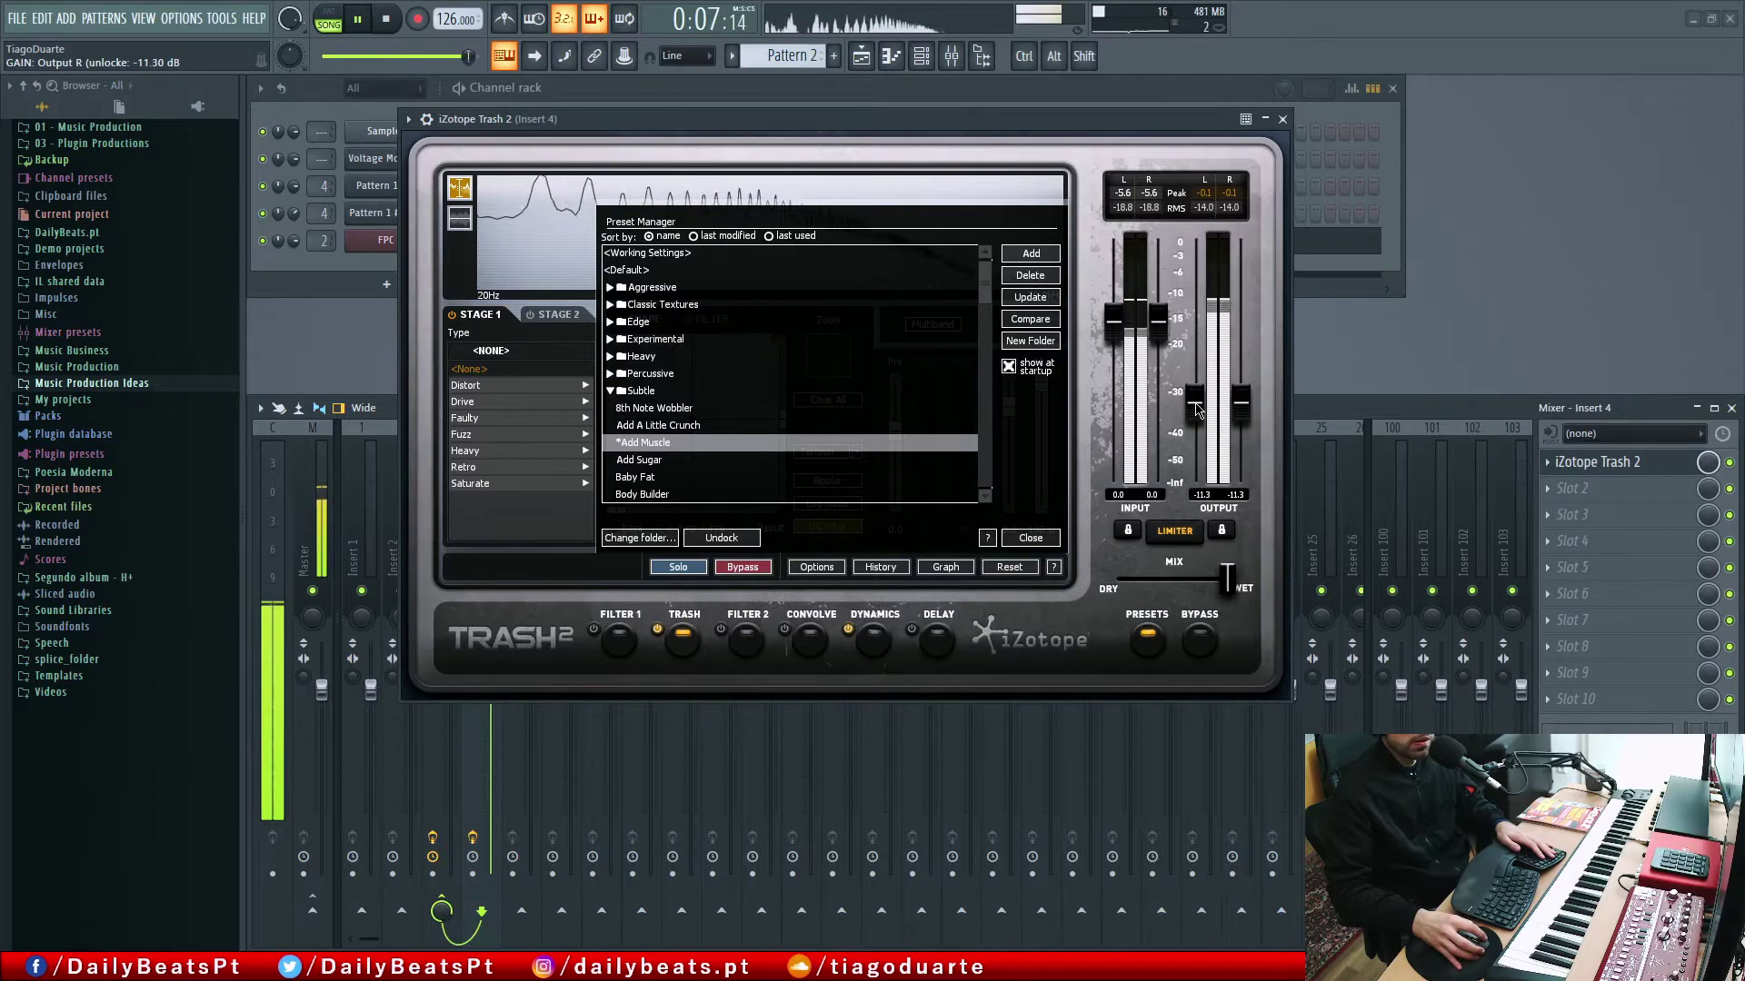
{"action": "left_click", "coordinate": [1282, 119]}
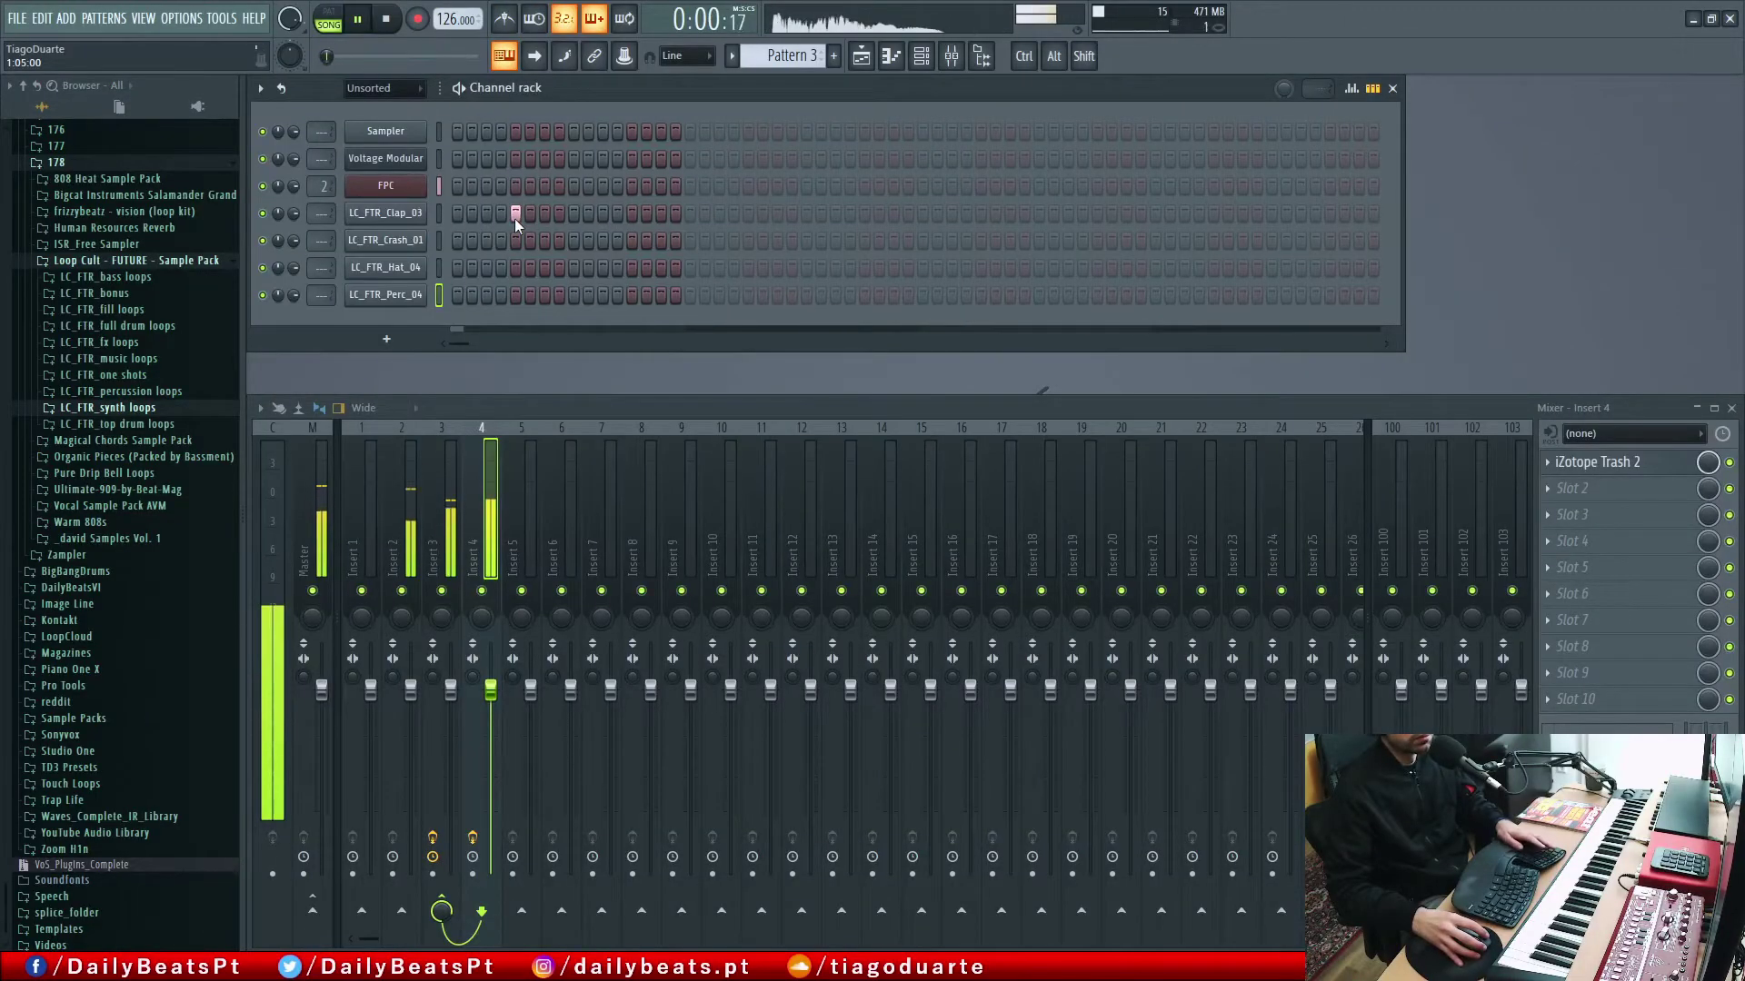
Step: Program LC_FTR_Clap_03 on steps 3, 7, 11 and 15 of Pattern 3 and play it back
{"action": "key", "text": "space"}
{"action": "left_click", "coordinate": [487, 214]}
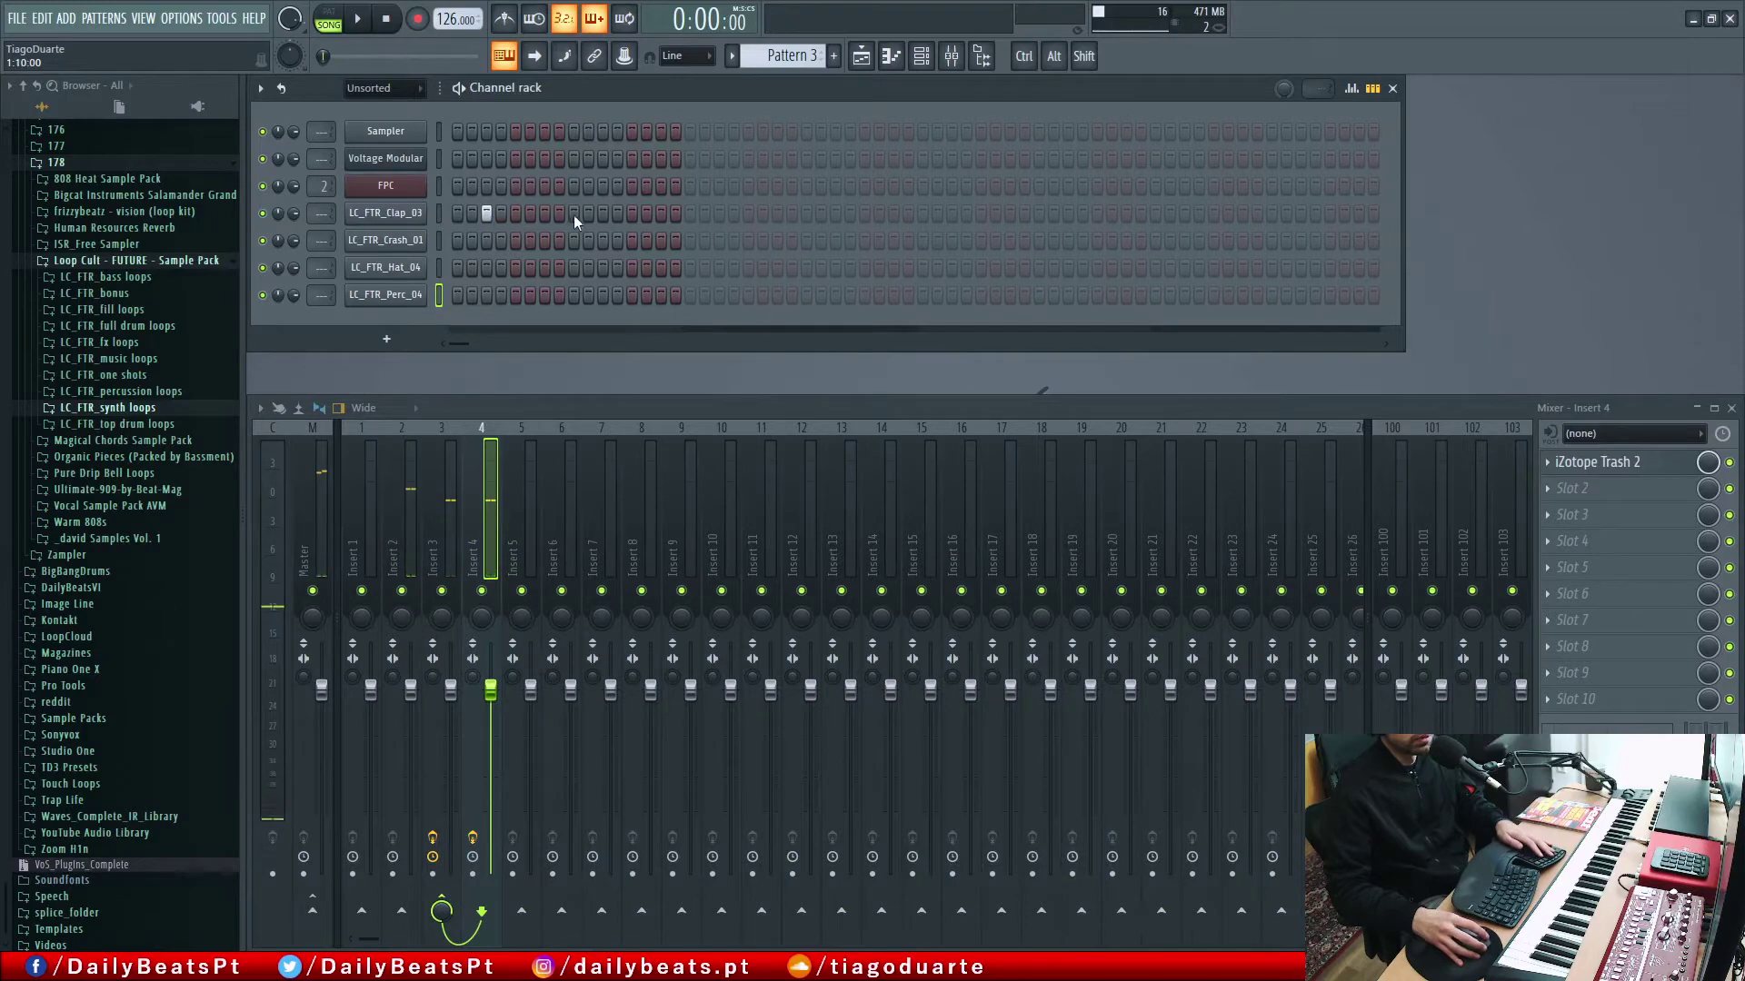
{"action": "left_click", "coordinate": [657, 217]}
{"action": "key", "text": "space"}
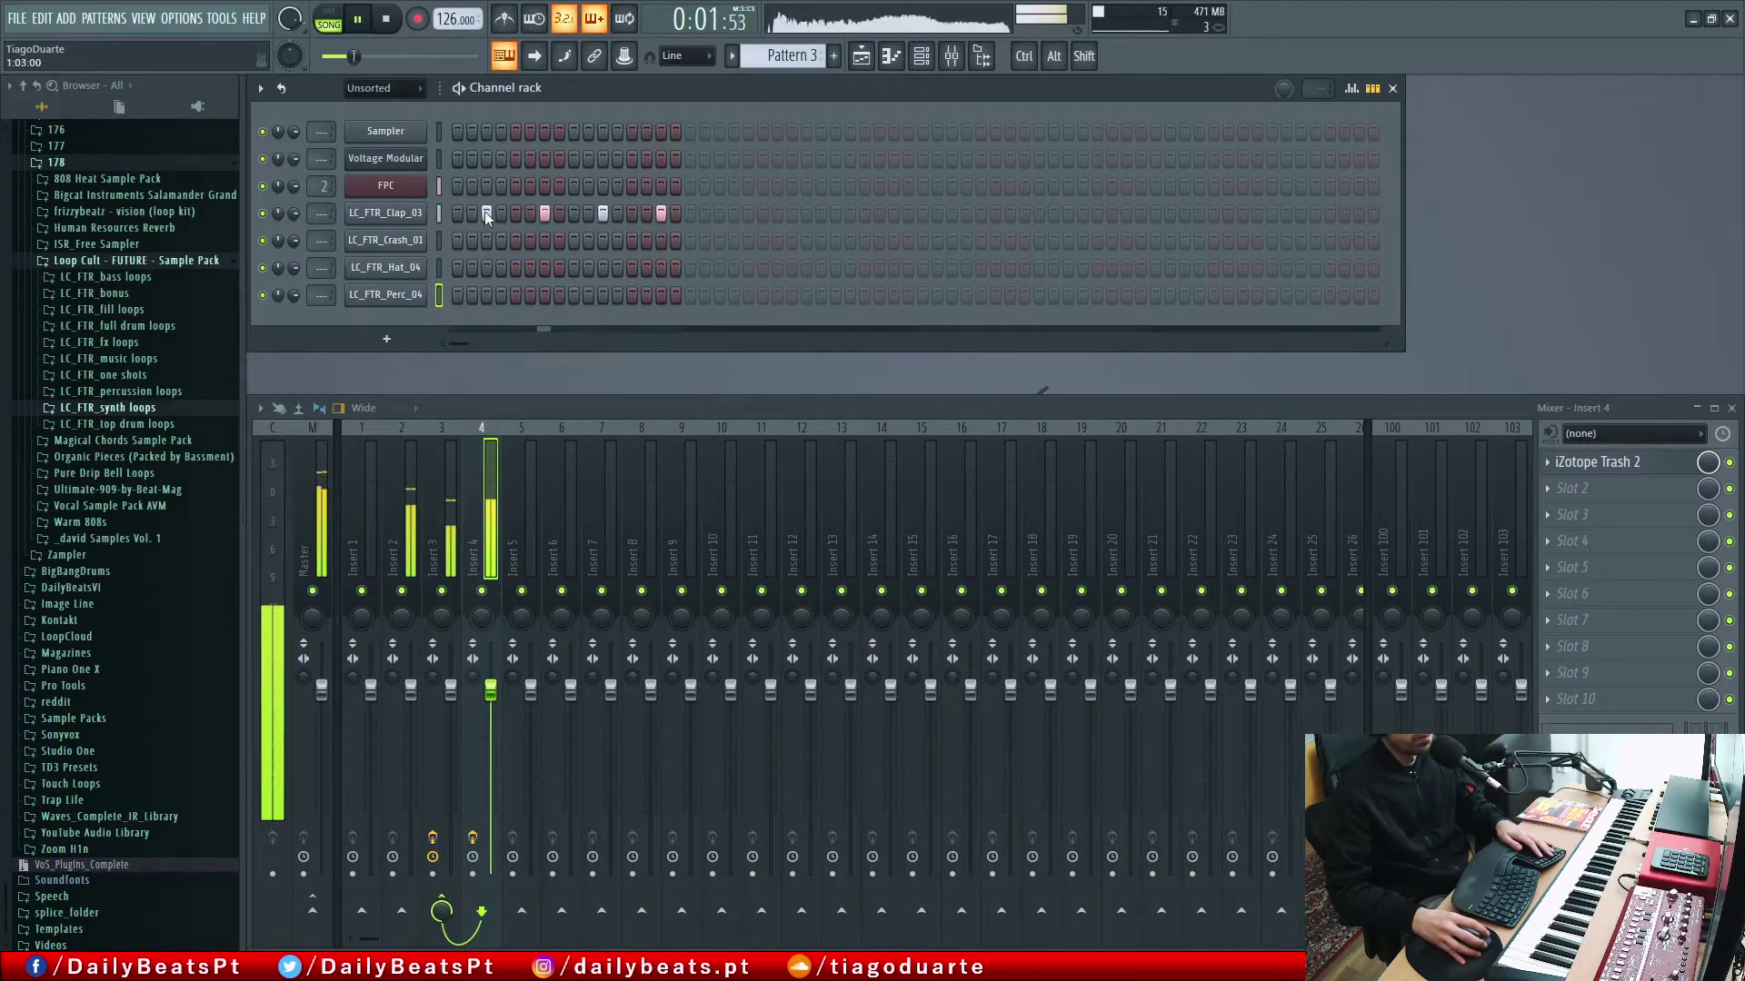
Step: Reduce the clap to a single hit on step 31 of a 32-step Pattern 3 and add a crash hit
{"action": "key", "text": "space"}
{"action": "left_click", "coordinate": [820, 214]}
{"action": "left_click", "coordinate": [820, 215]}
{"action": "left_click", "coordinate": [907, 215]}
{"action": "left_click", "coordinate": [906, 215]}
{"action": "key", "text": "space"}
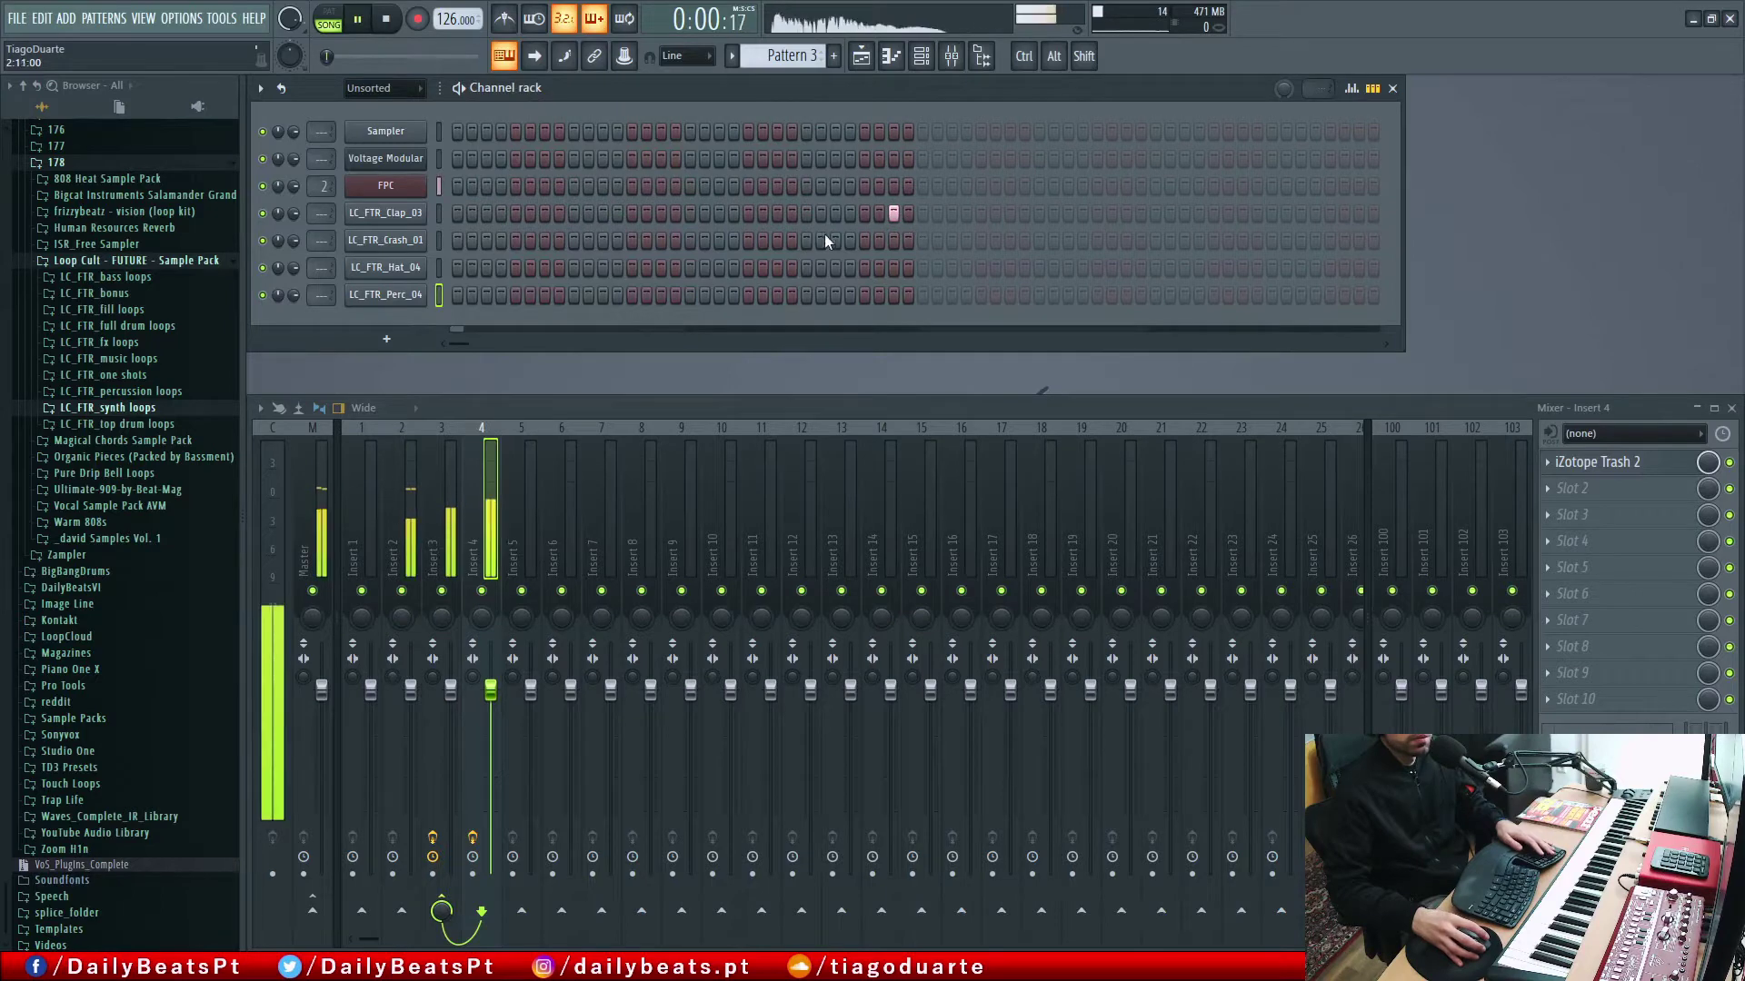
{"action": "left_click", "coordinate": [457, 241]}
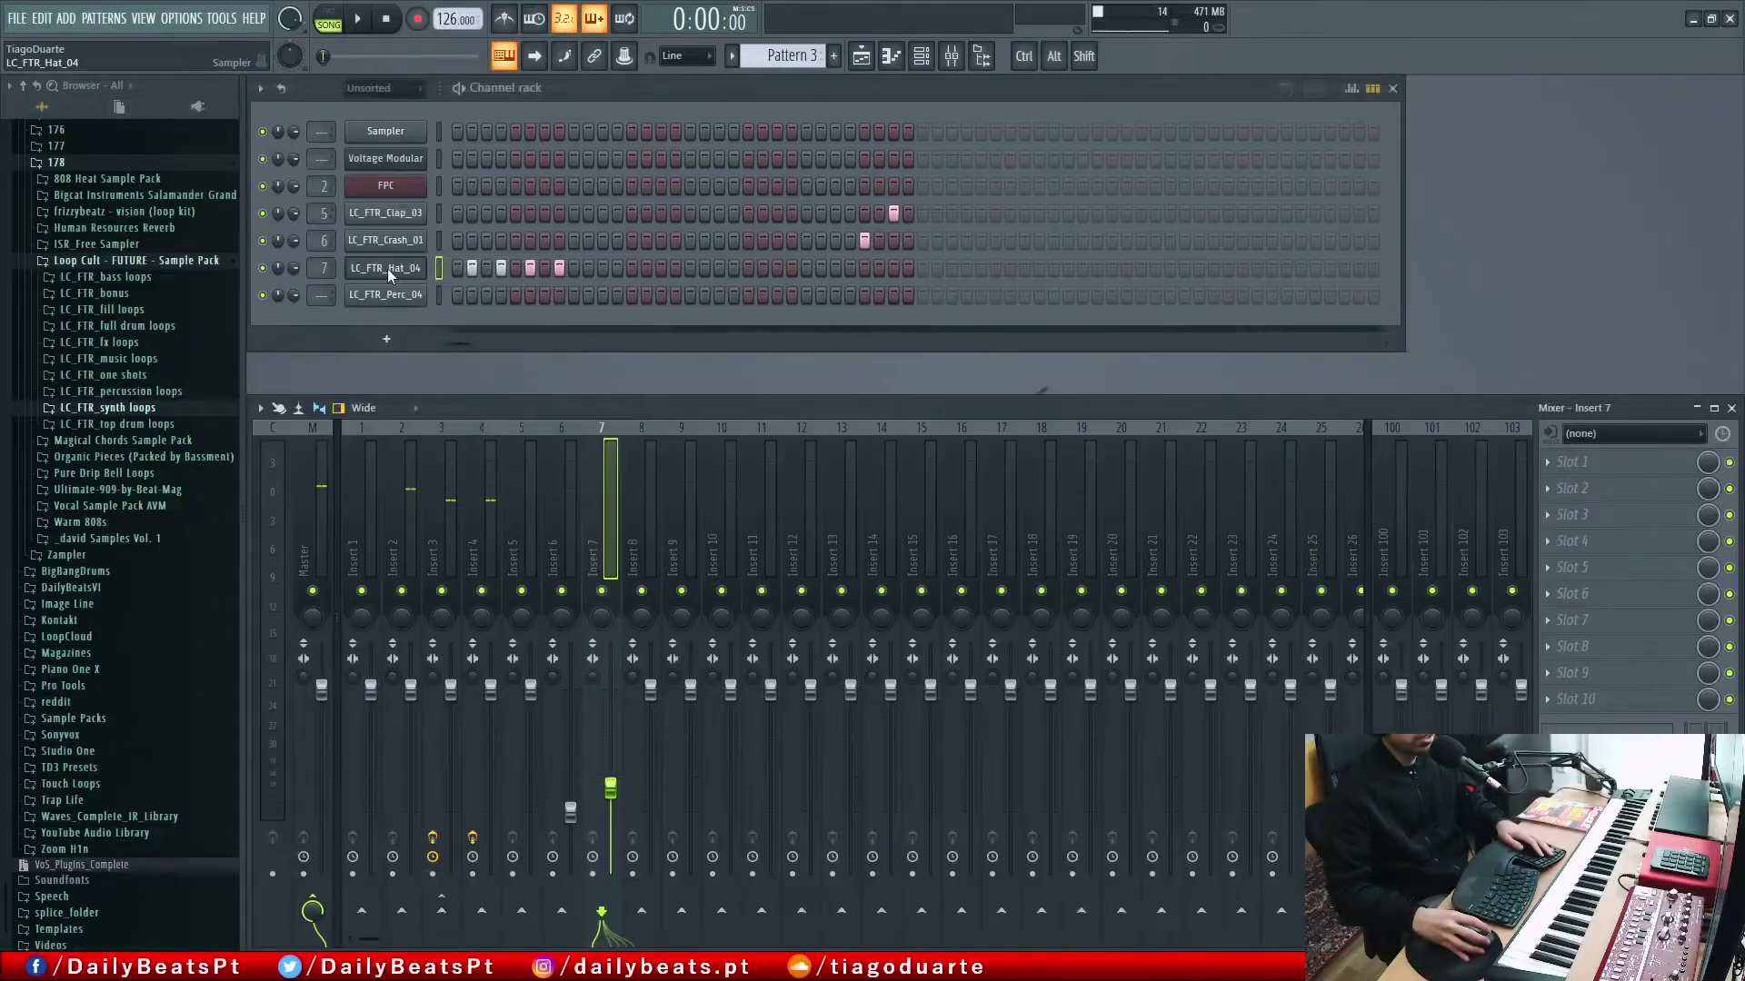
Step: Fill LC_FTR_Hat_04 on every second step, shift the steps right by one, and play the pattern
{"action": "right_click", "coordinate": [388, 269]}
{"action": "left_click", "coordinate": [718, 325]}
{"action": "key", "text": "ctrl+shift"}
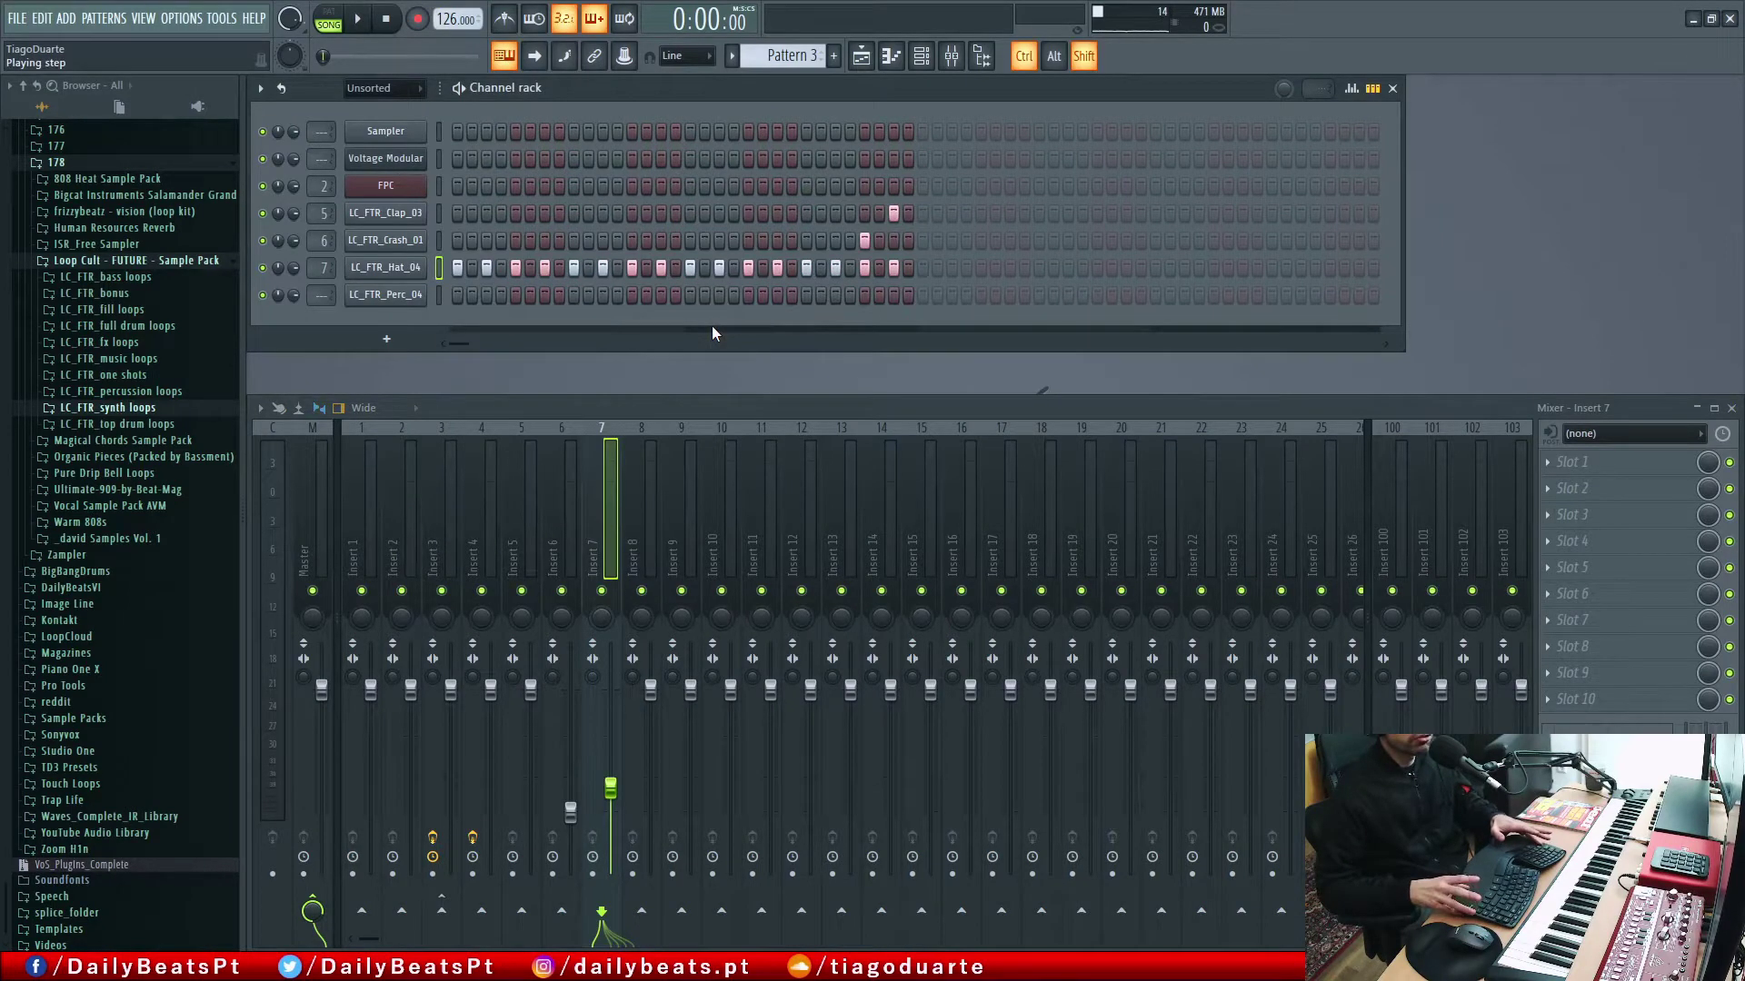
{"action": "key", "text": "ctrl+shift+Right"}
{"action": "key", "text": "space"}
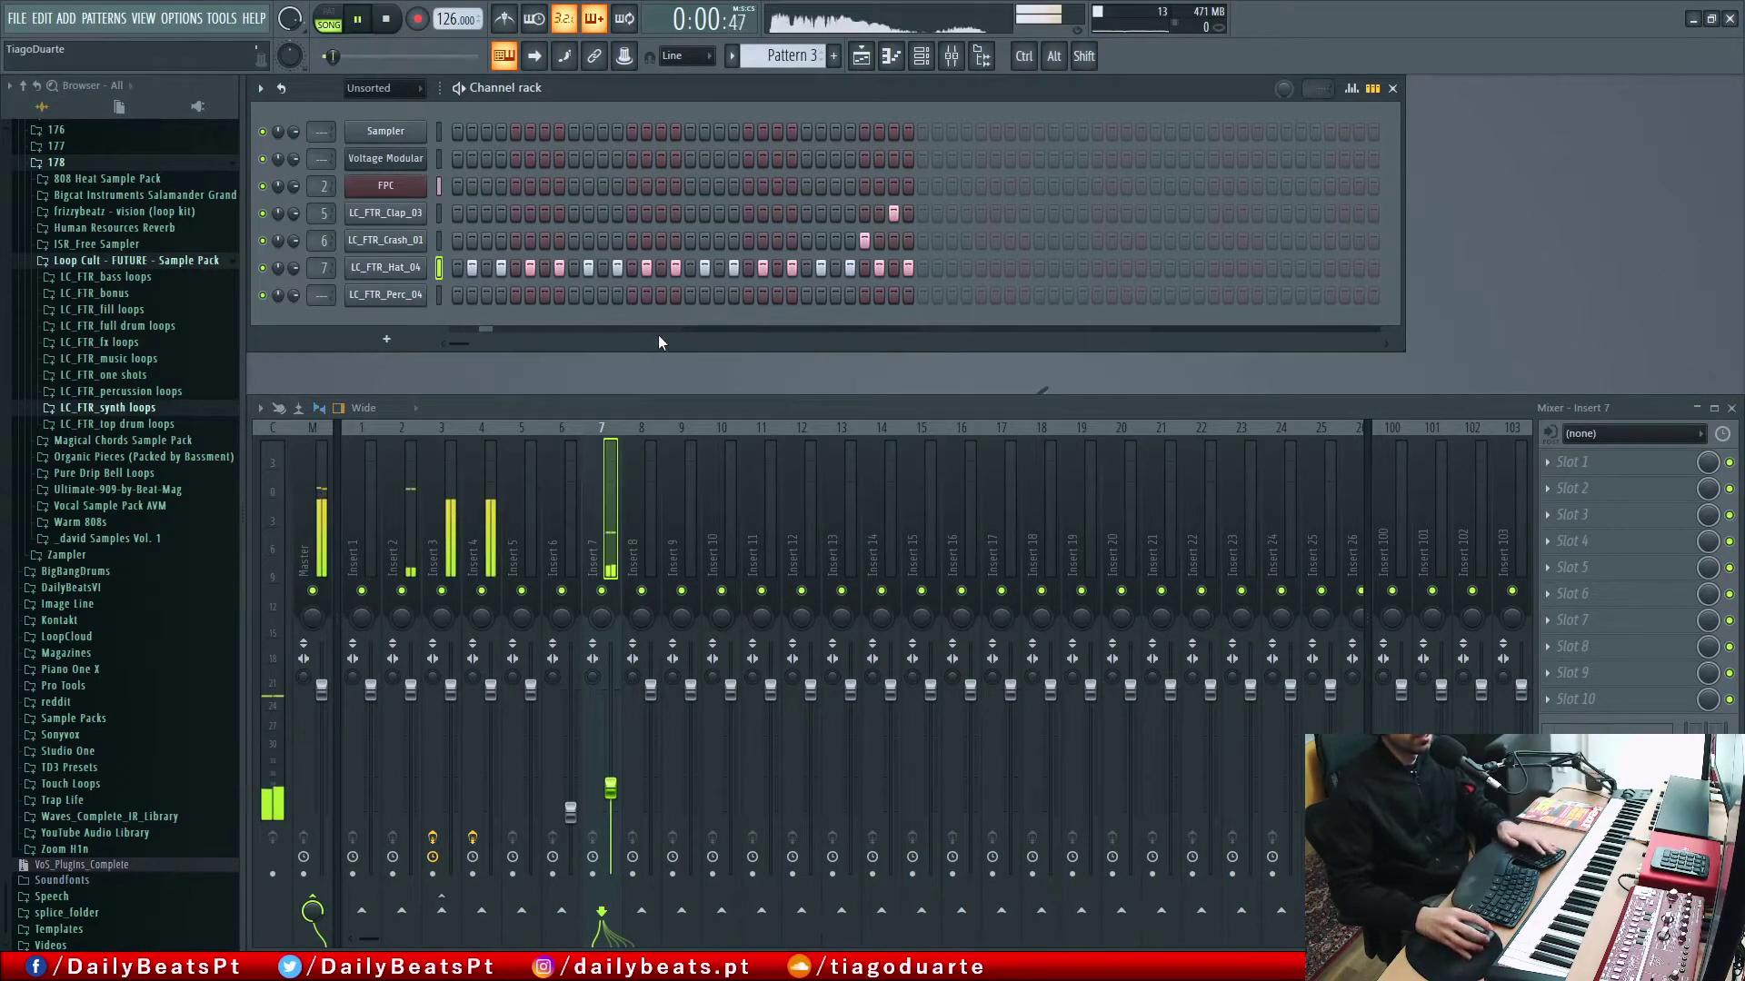
Step: Lower the hat's level on Insert 7 and give the duplicated hat channel a fine time shift of 0:01
{"action": "left_click_drag", "start_coordinate": [615, 804], "coordinate": [615, 816]}
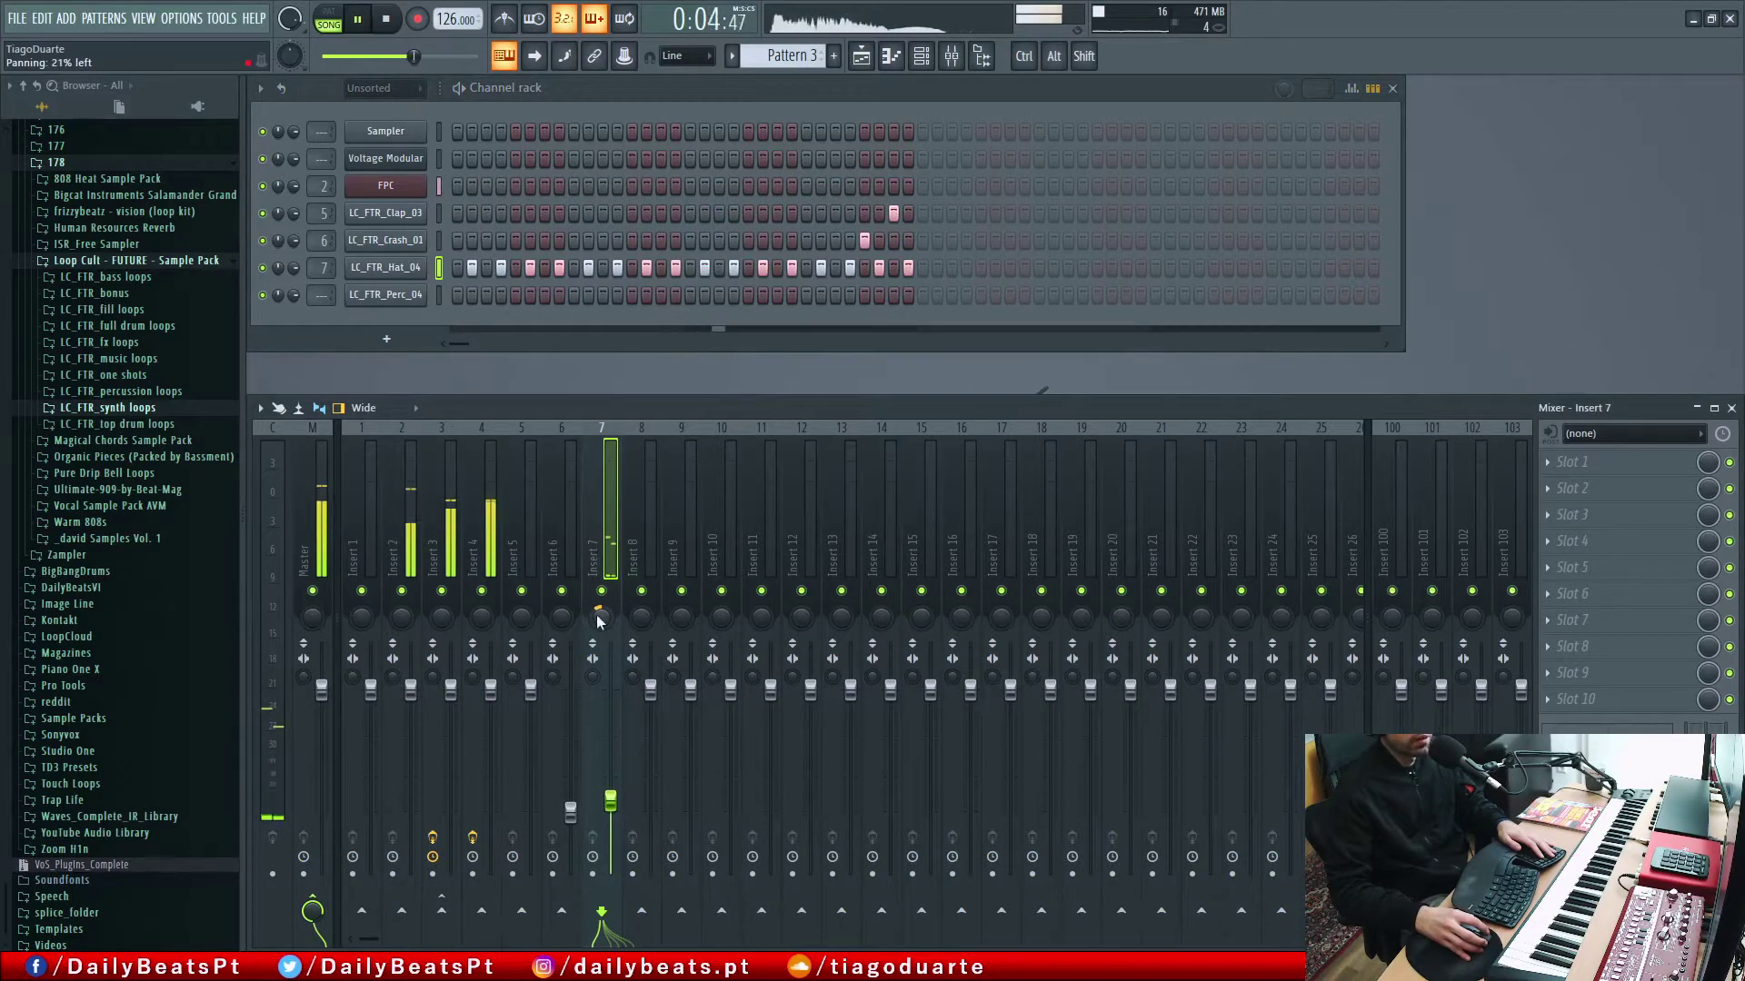
{"action": "left_click", "coordinate": [1593, 466]}
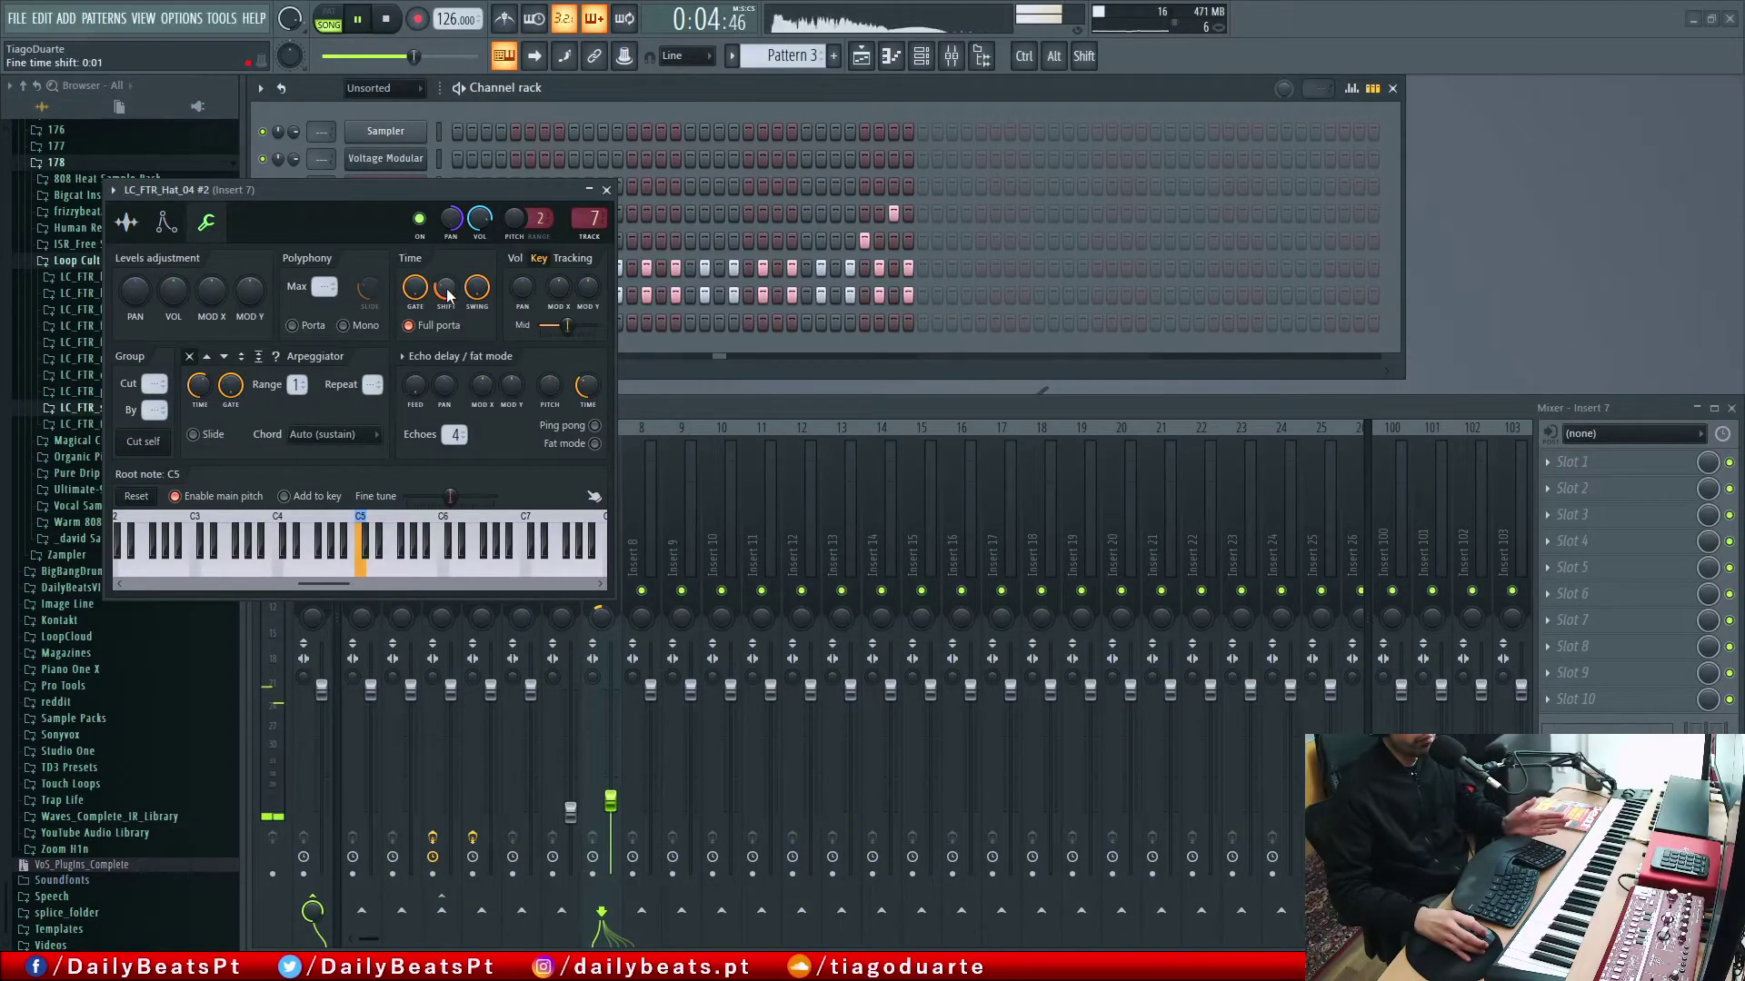
{"action": "left_click", "coordinate": [606, 189]}
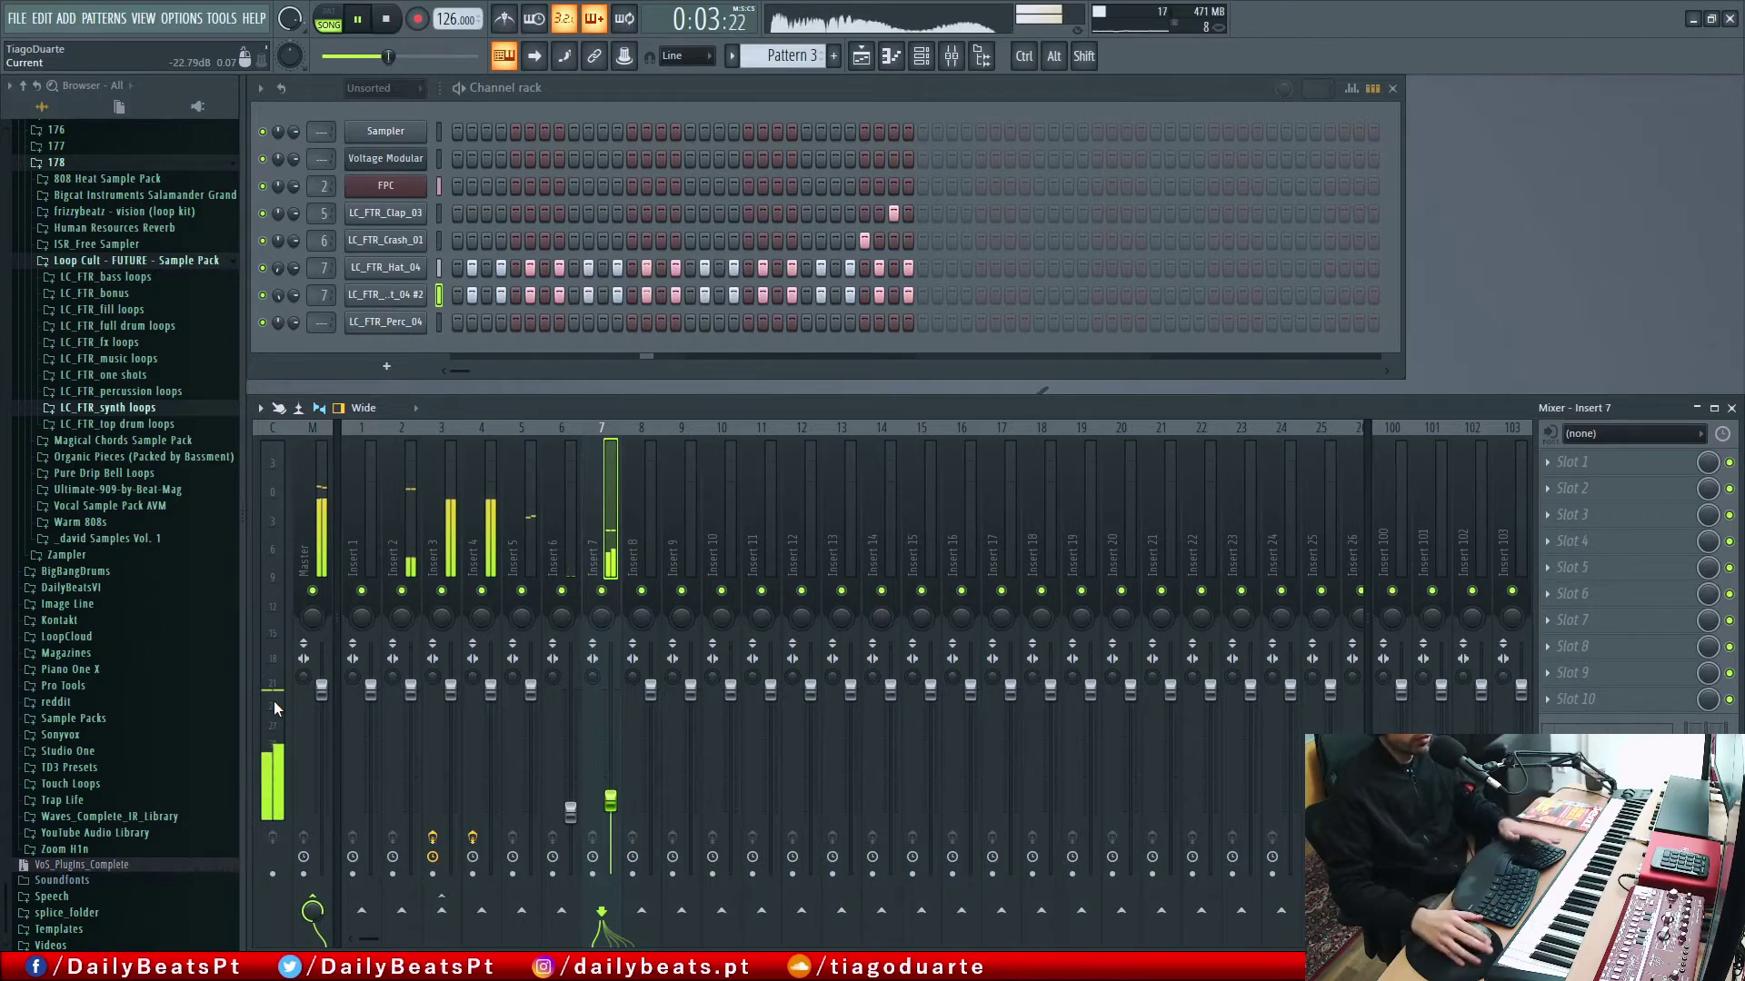
Step: Fill LC_FTR_Perc_04 at an interval of 3 over a sequence length of 32 with Advanced fill, and assign it a mixer track
{"action": "left_click", "coordinate": [439, 323]}
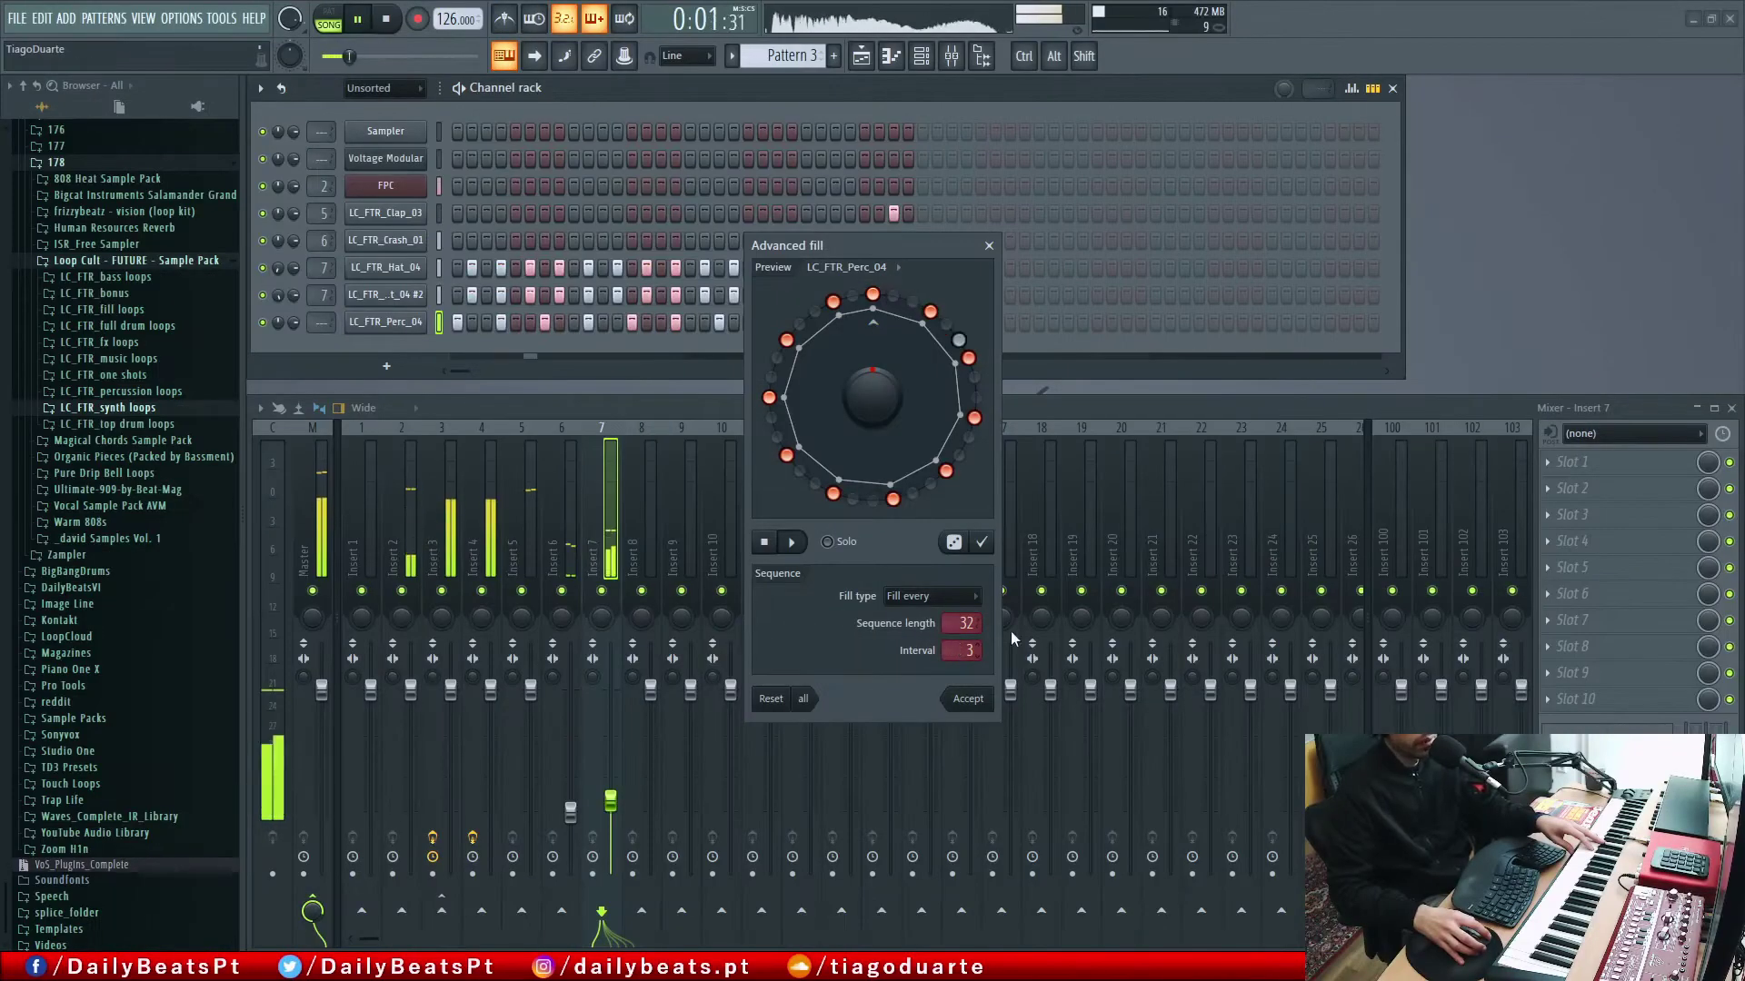
{"action": "left_click", "coordinate": [984, 544]}
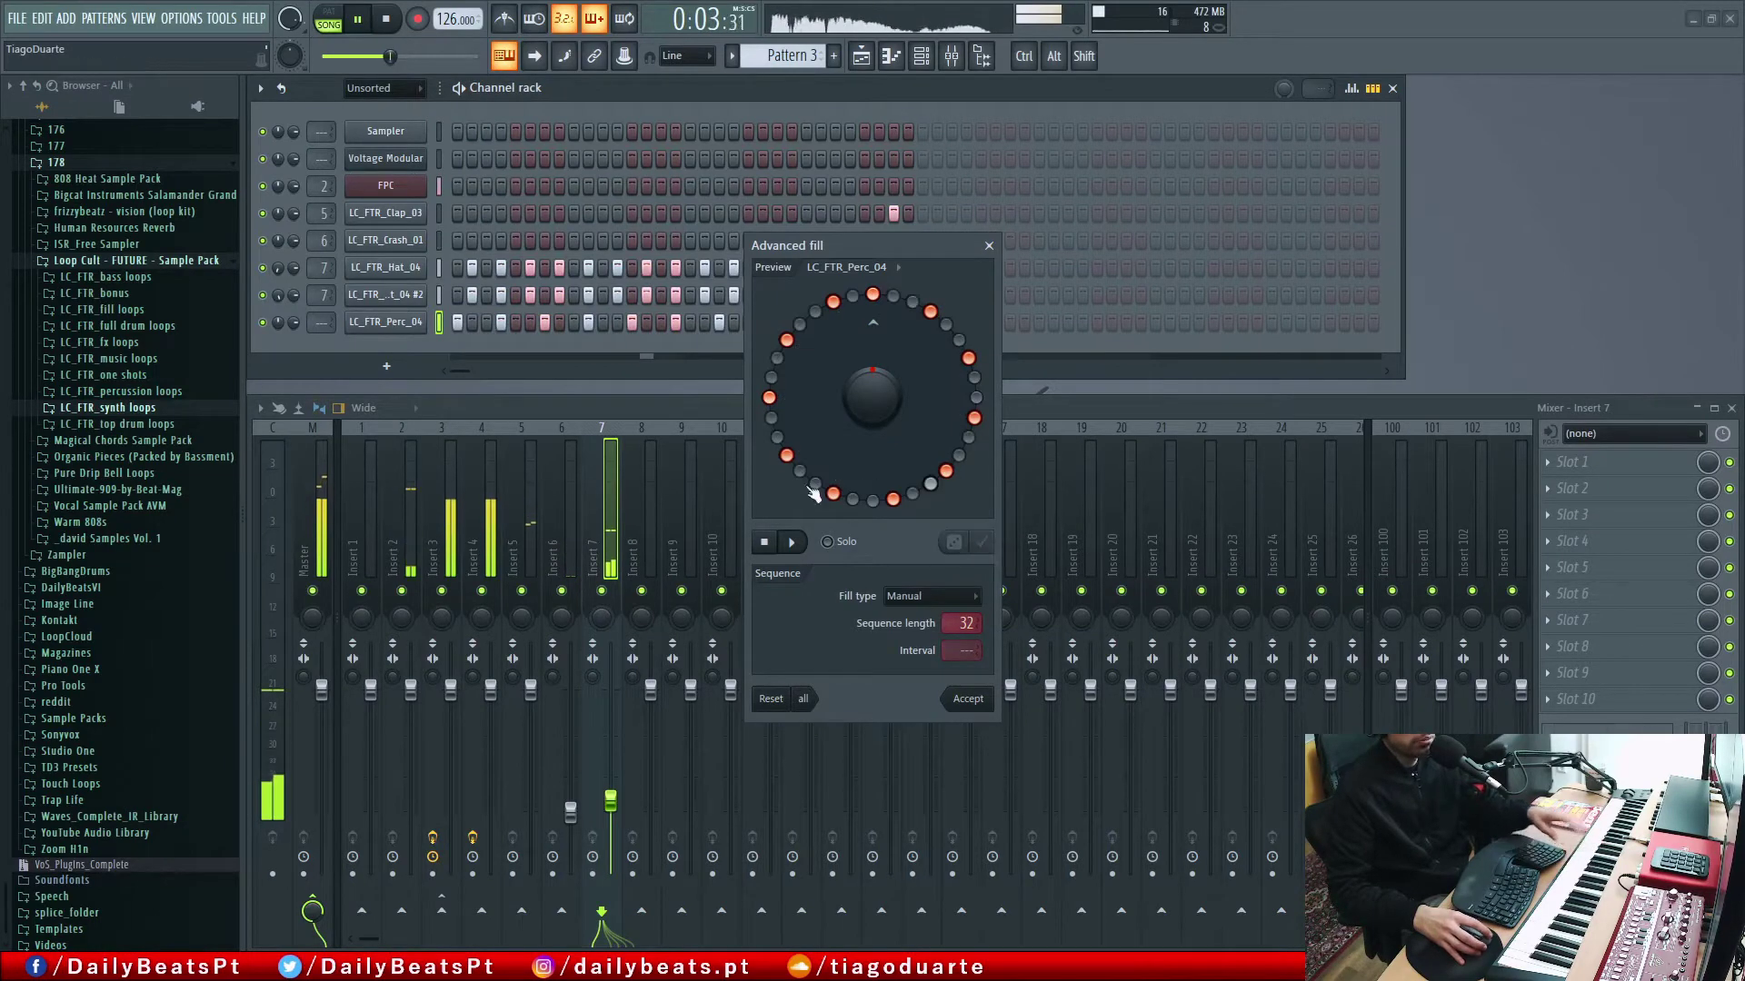
{"action": "left_click", "coordinate": [967, 700]}
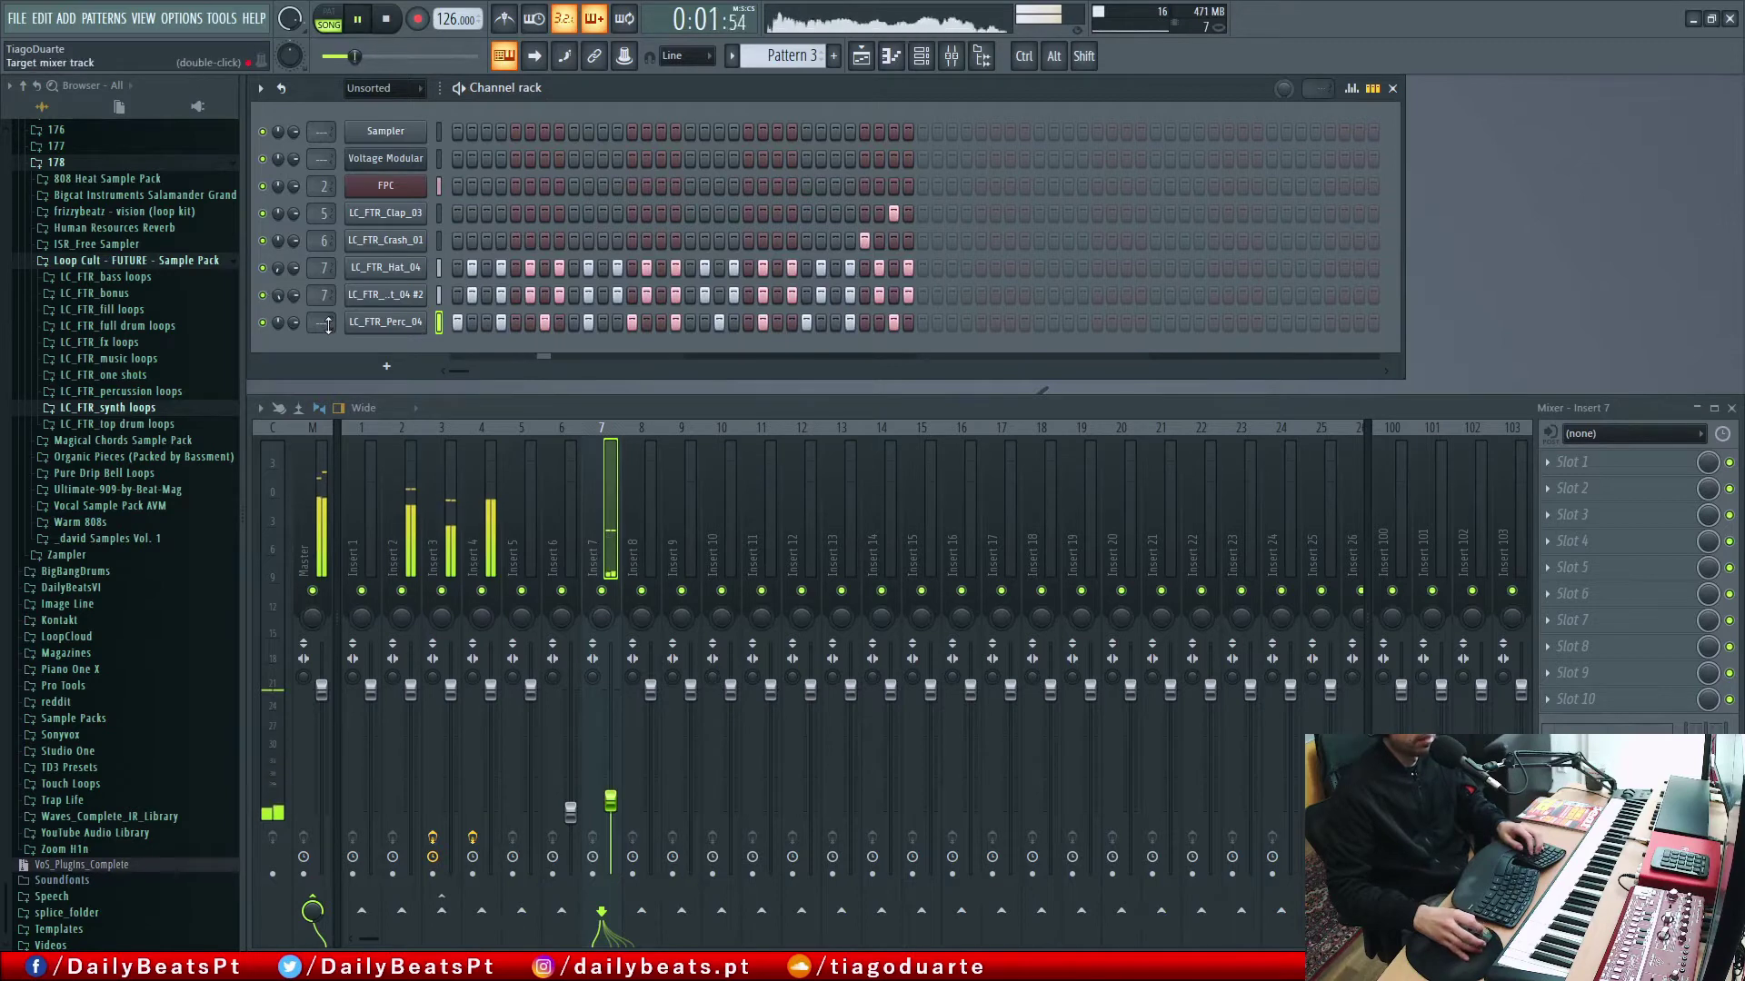
{"action": "scroll", "coordinate": [325, 324], "scroll_direction": "up", "scroll_amount": 8}
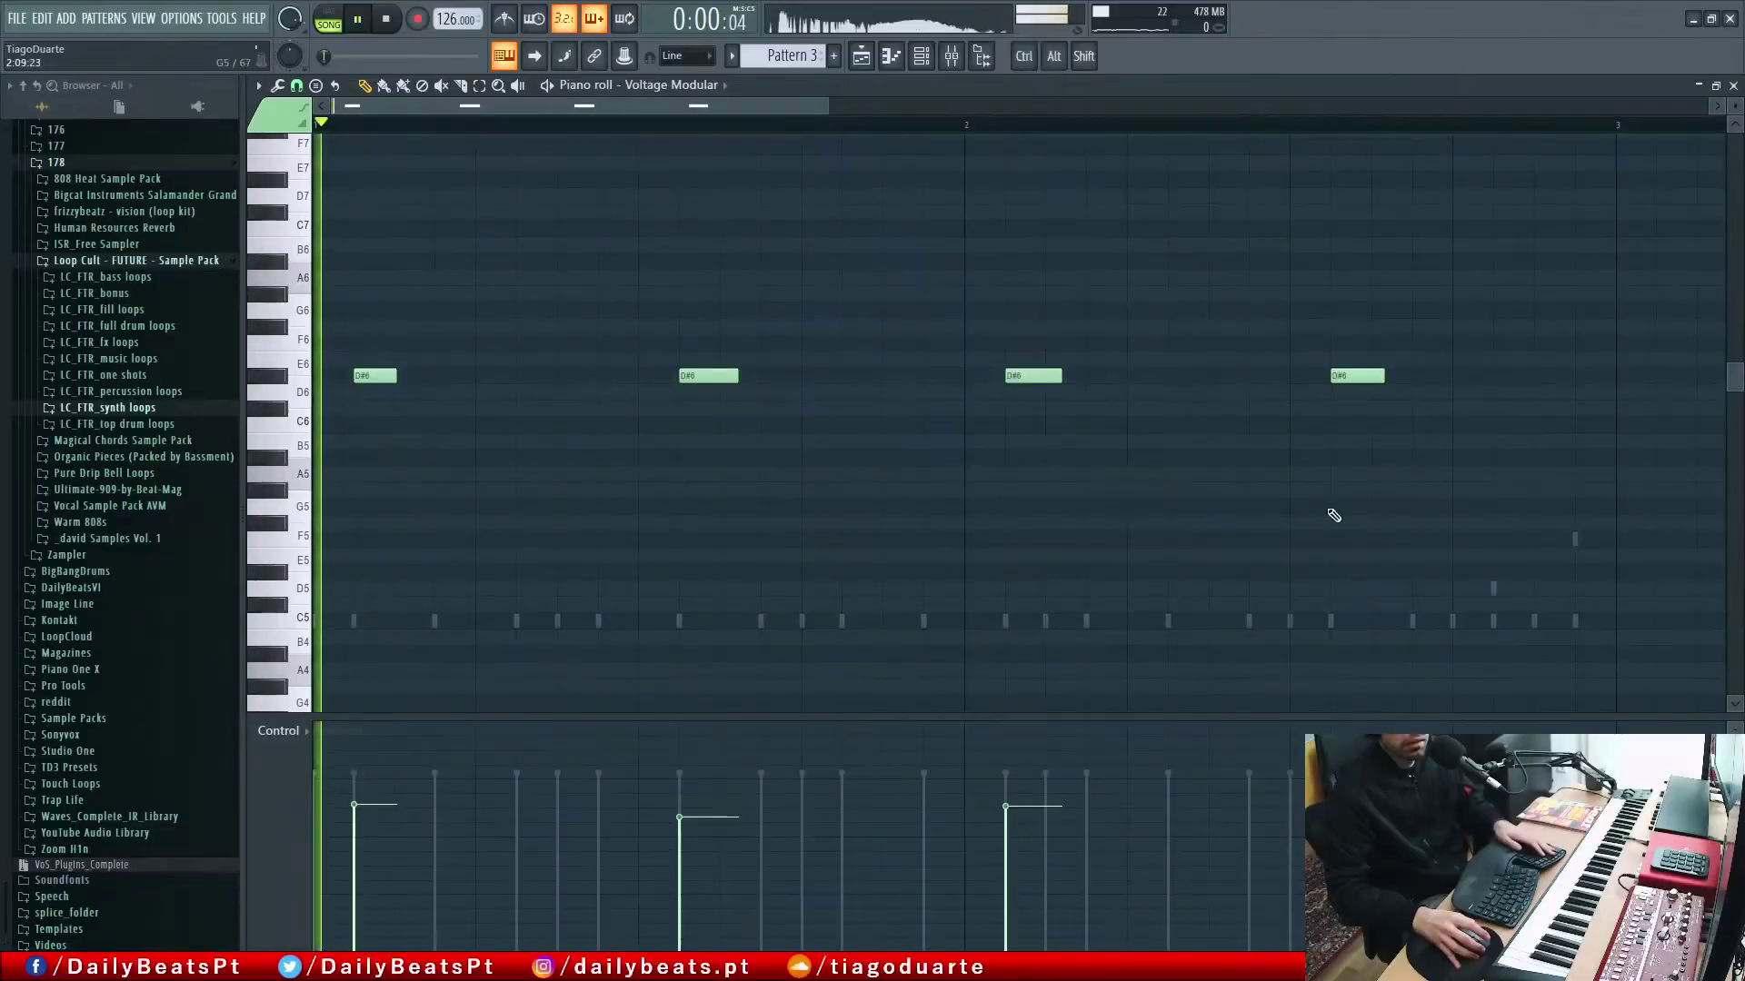
{"action": "scroll", "coordinate": [1094, 459], "scroll_direction": "down", "scroll_amount": 2}
{"action": "scroll", "coordinate": [981, 507], "scroll_direction": "up", "scroll_amount": 2}
{"action": "scroll", "coordinate": [1011, 513], "scroll_direction": "down", "scroll_amount": 4}
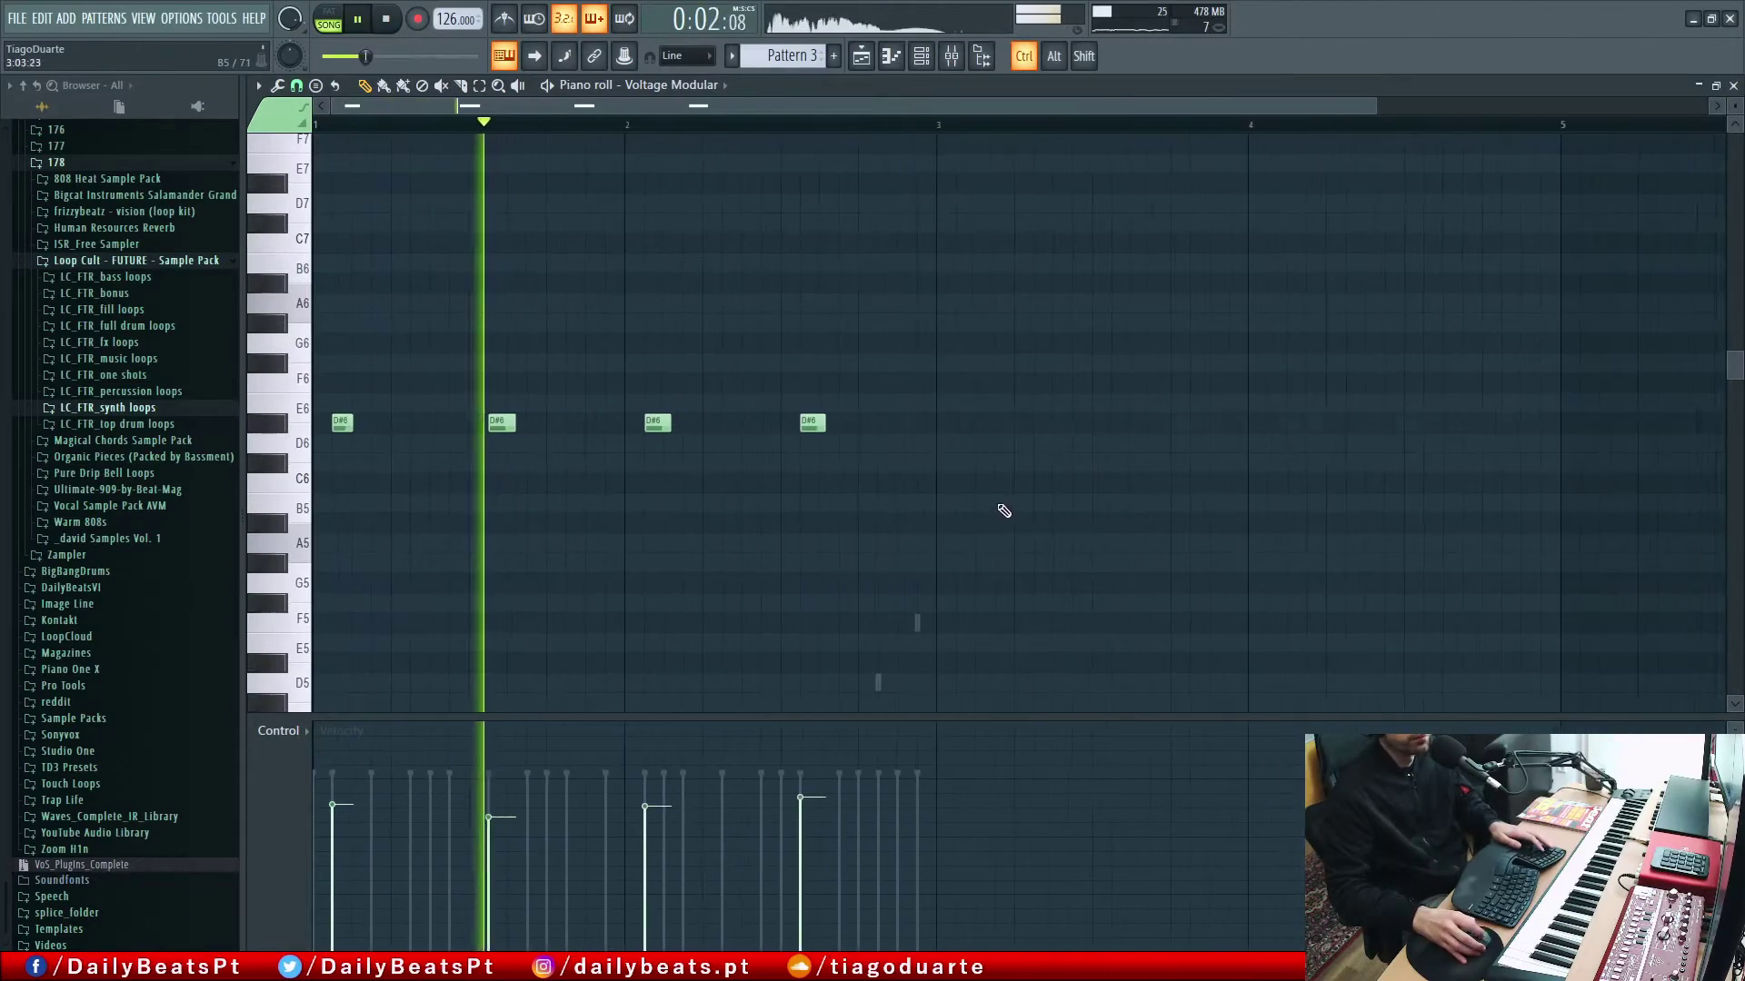
{"action": "key", "text": "Escape"}
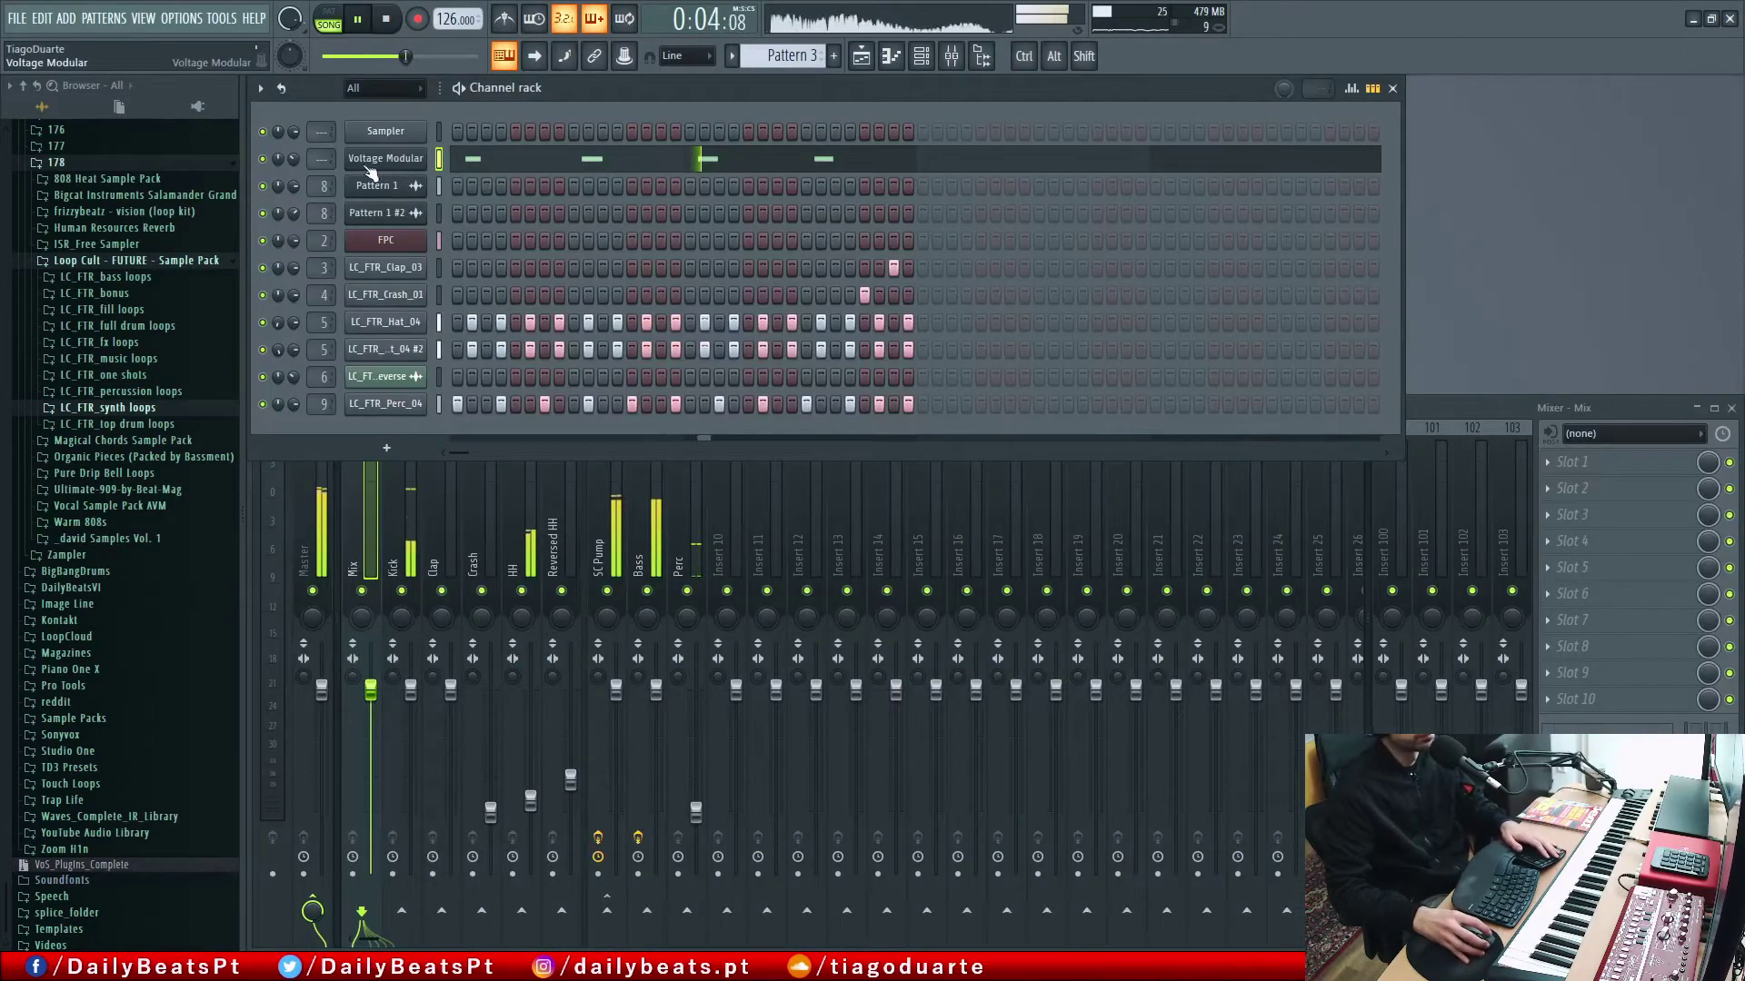
Step: Route the Voltage Modular channel to mixer Insert 10 and lower that track's level
{"action": "scroll", "coordinate": [324, 159], "scroll_direction": "up", "scroll_amount": 11}
{"action": "scroll", "coordinate": [323, 159], "scroll_direction": "down", "scroll_amount": 1}
{"action": "left_click_drag", "start_coordinate": [736, 688], "coordinate": [735, 723]}
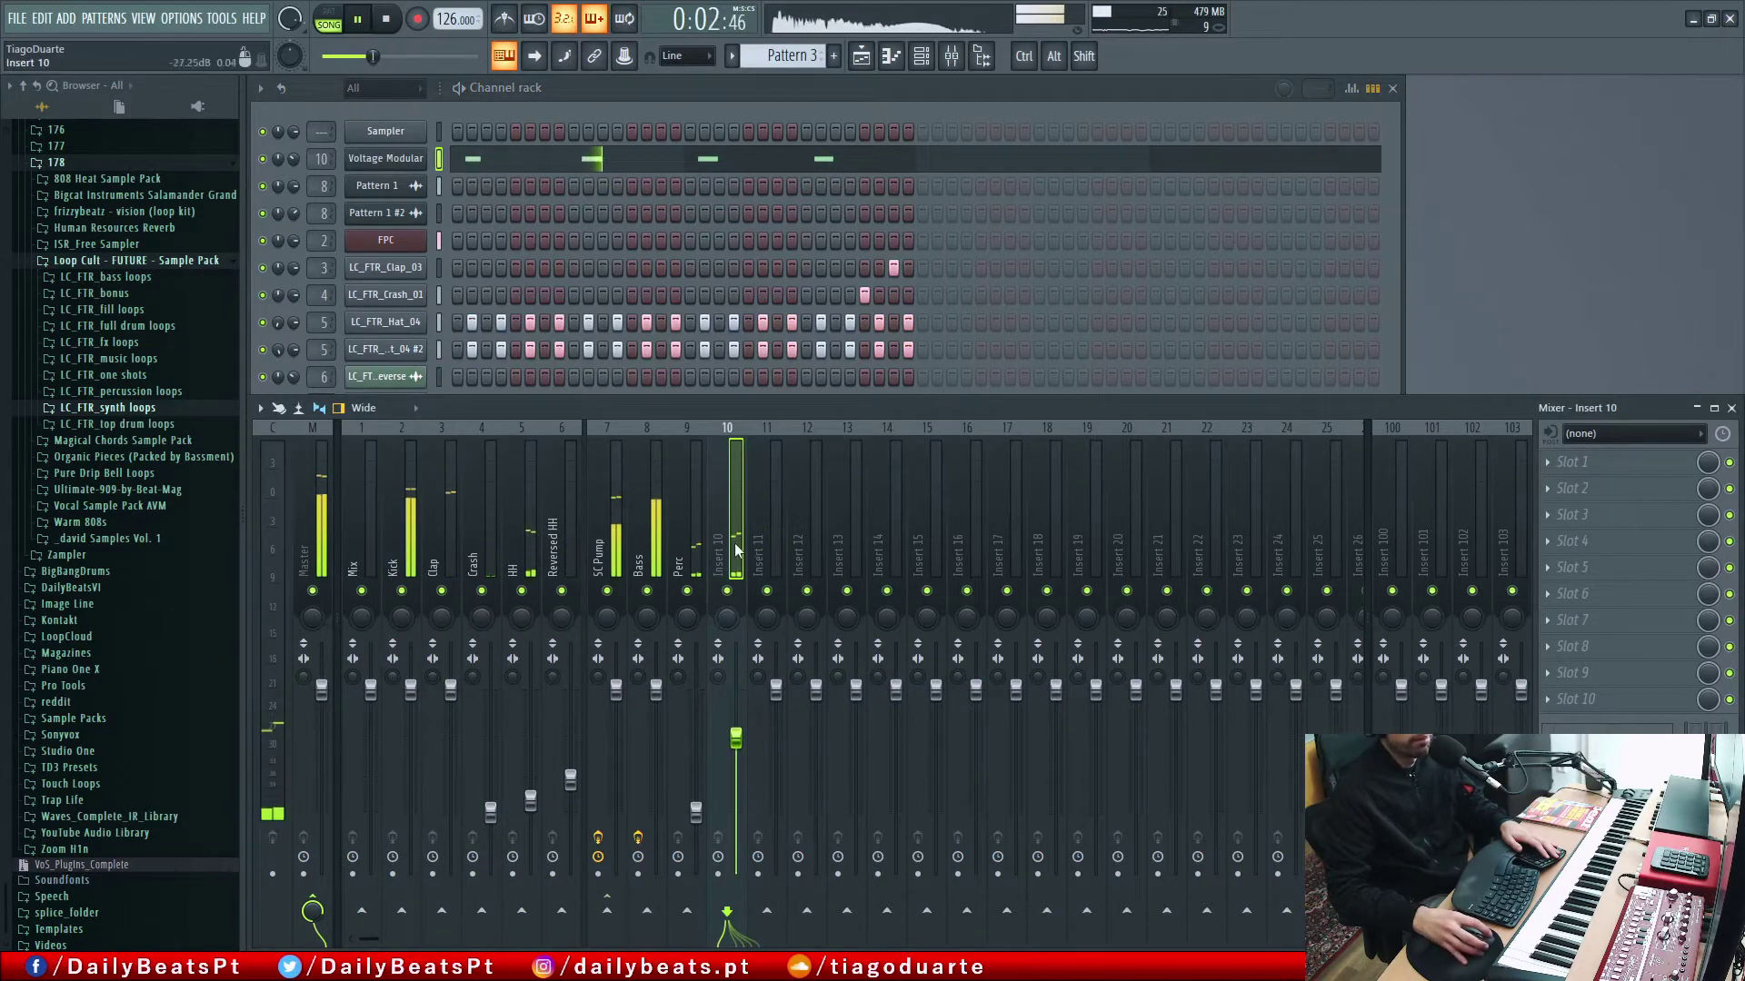
Step: Load Fruity Reeverb 2 in the first effect slot of Insert 10 and adjust its settings
{"action": "left_click", "coordinate": [591, 89]}
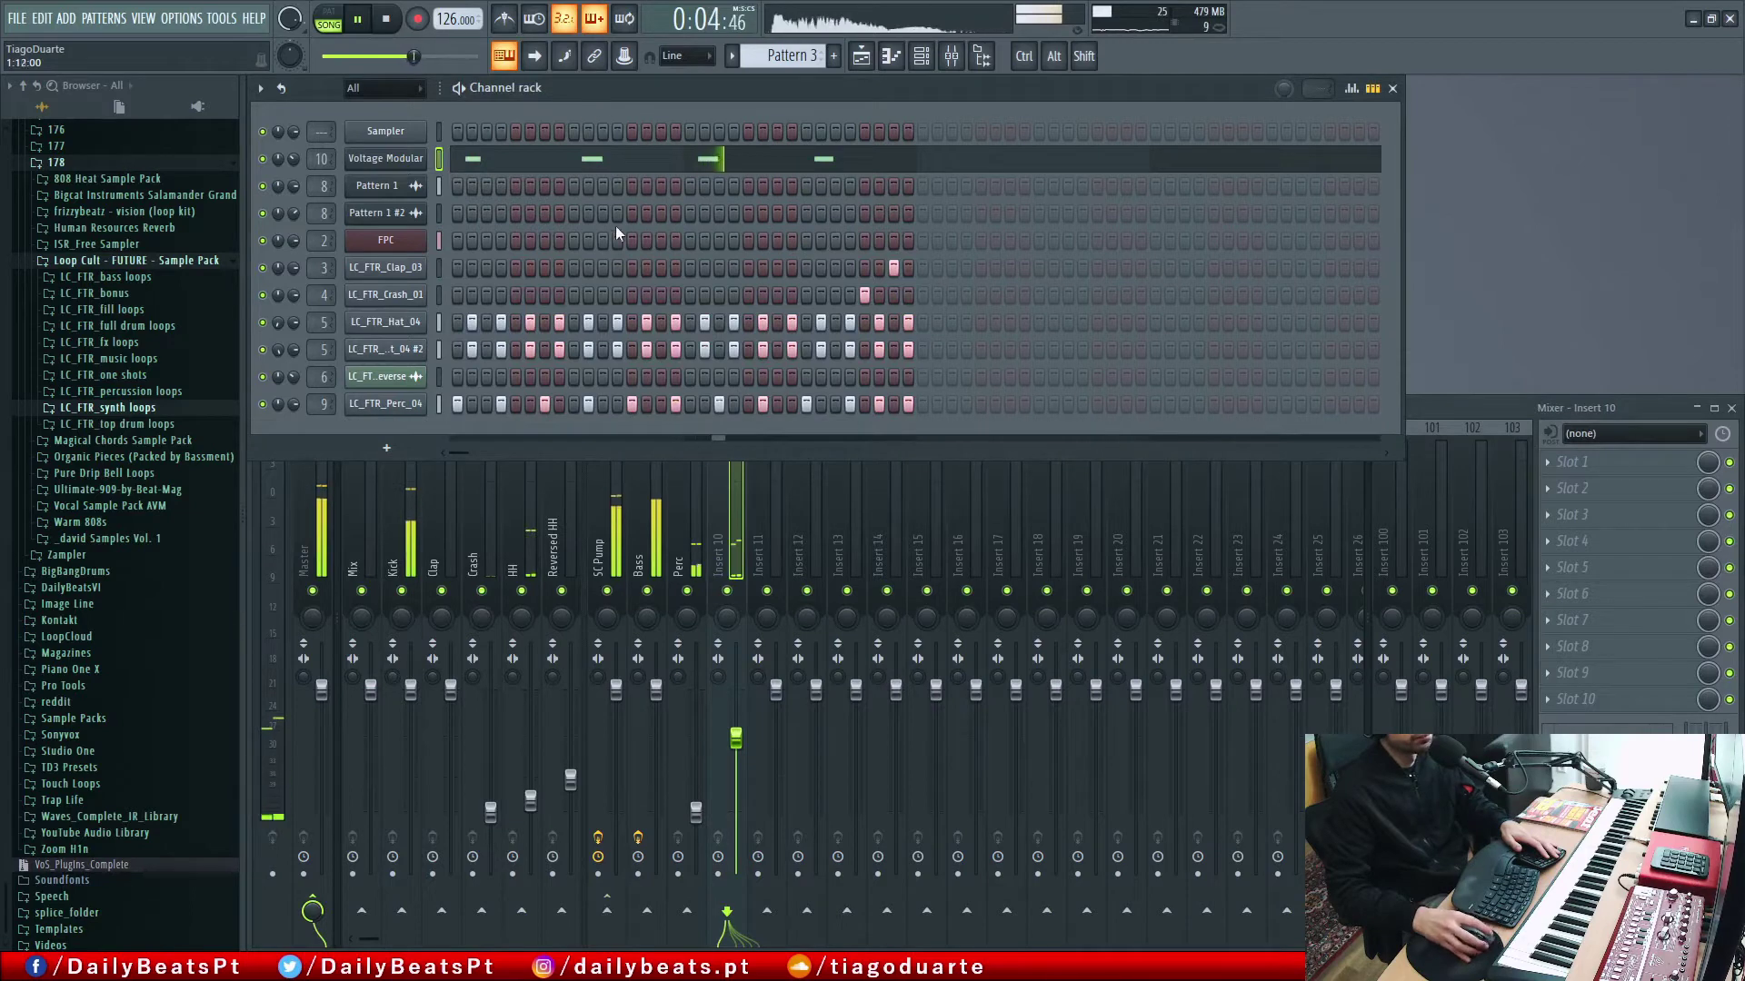
{"action": "left_click", "coordinate": [732, 540]}
{"action": "left_click", "coordinate": [1587, 466]}
{"action": "mouse_move", "coordinate": [1478, 575]}
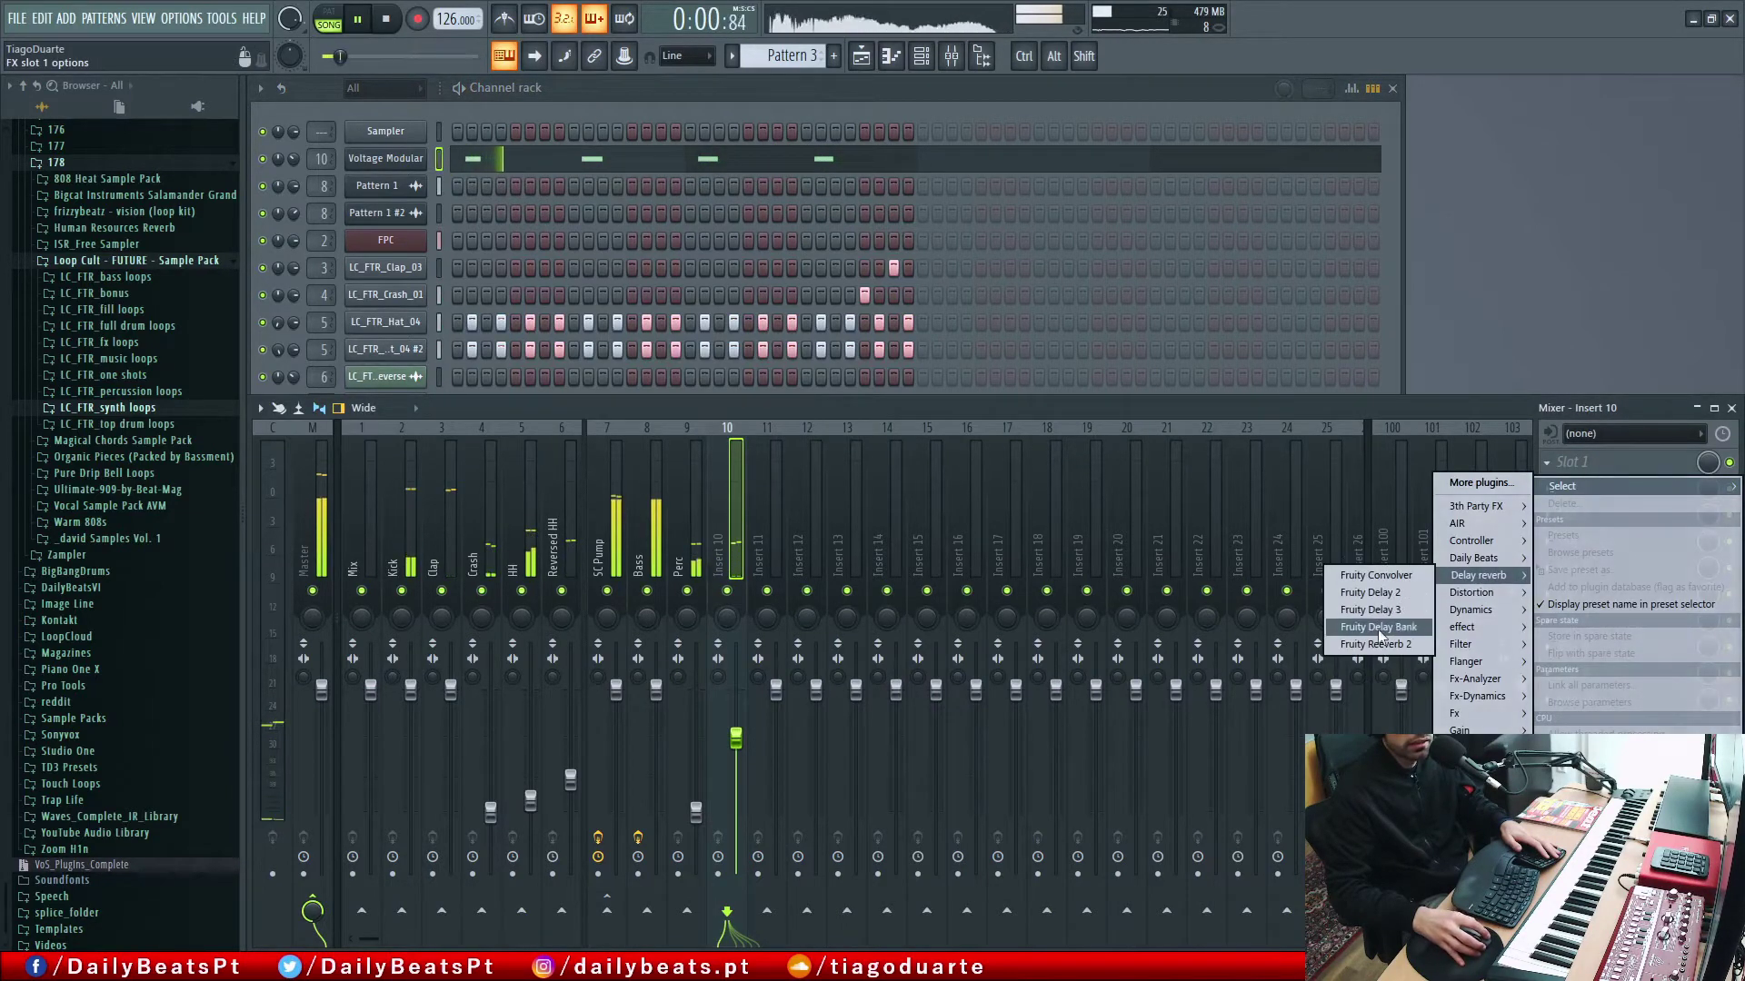
{"action": "left_click", "coordinate": [1376, 644]}
{"action": "left_click_drag", "start_coordinate": [614, 284], "coordinate": [614, 281]}
{"action": "left_click_drag", "start_coordinate": [590, 367], "coordinate": [590, 385]}
{"action": "left_click_drag", "start_coordinate": [324, 365], "coordinate": [324, 341]}
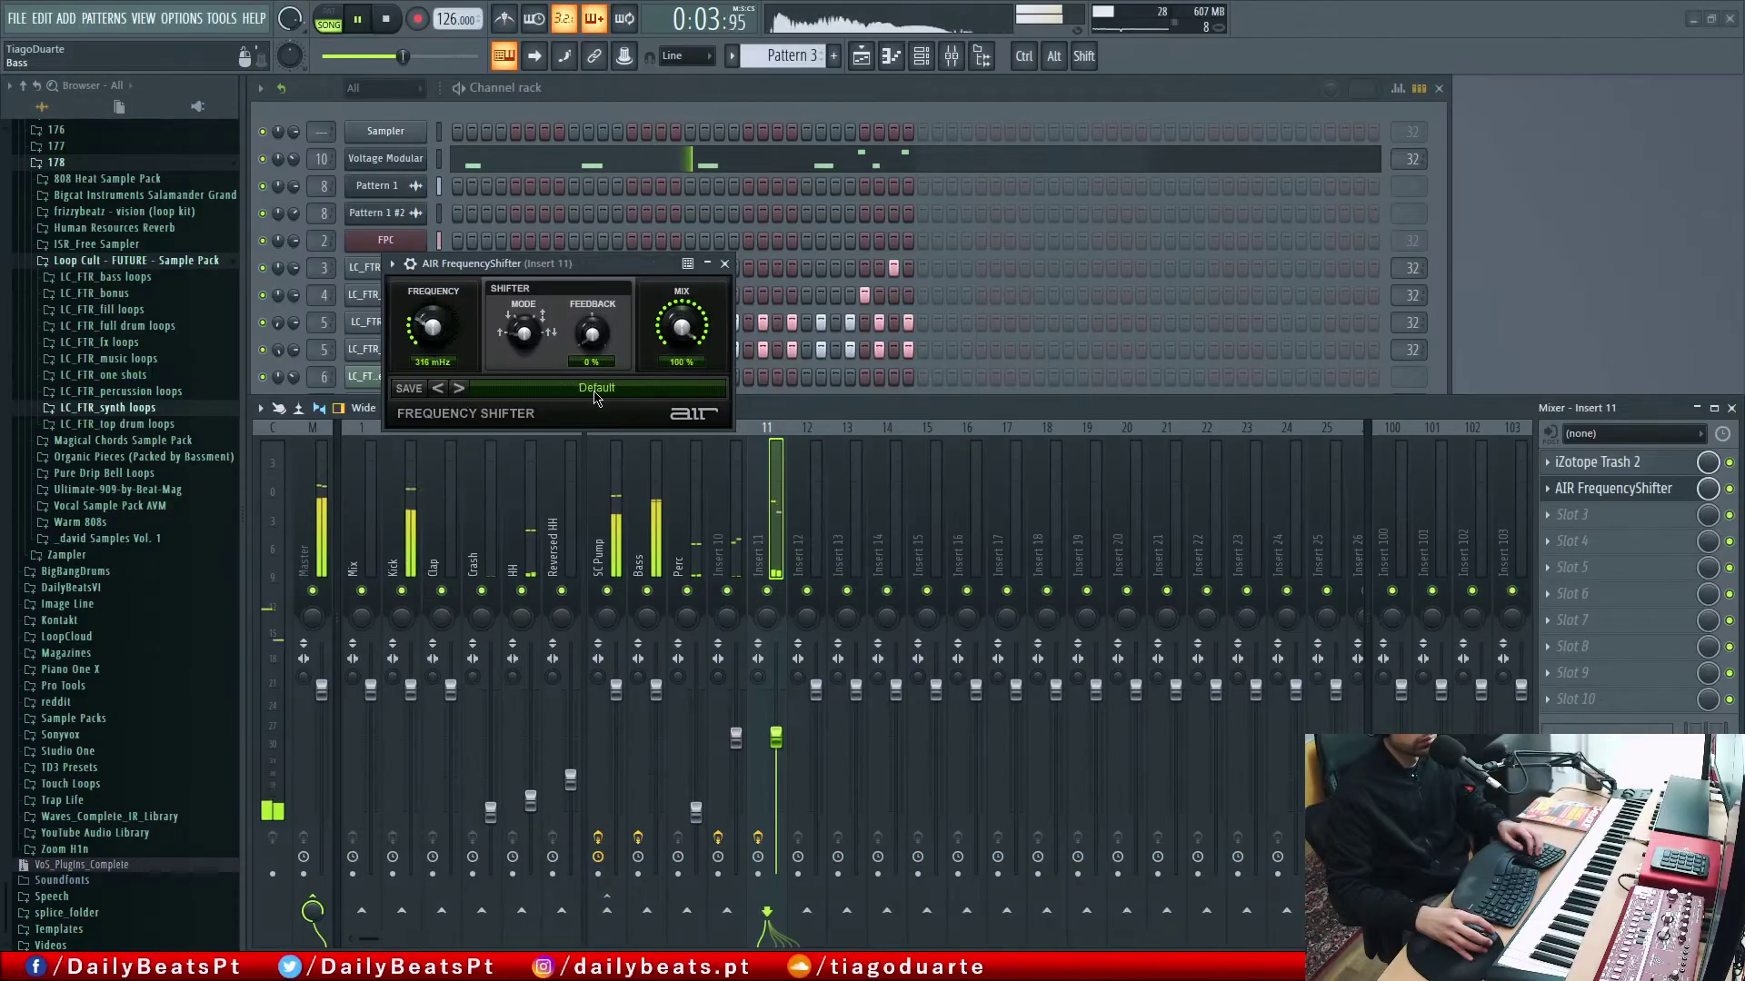
Step: Load the 04 Moving In Circles preset in the AIR FrequencyShifter on Insert 11 and lower that track's level
{"action": "left_click", "coordinate": [581, 395]}
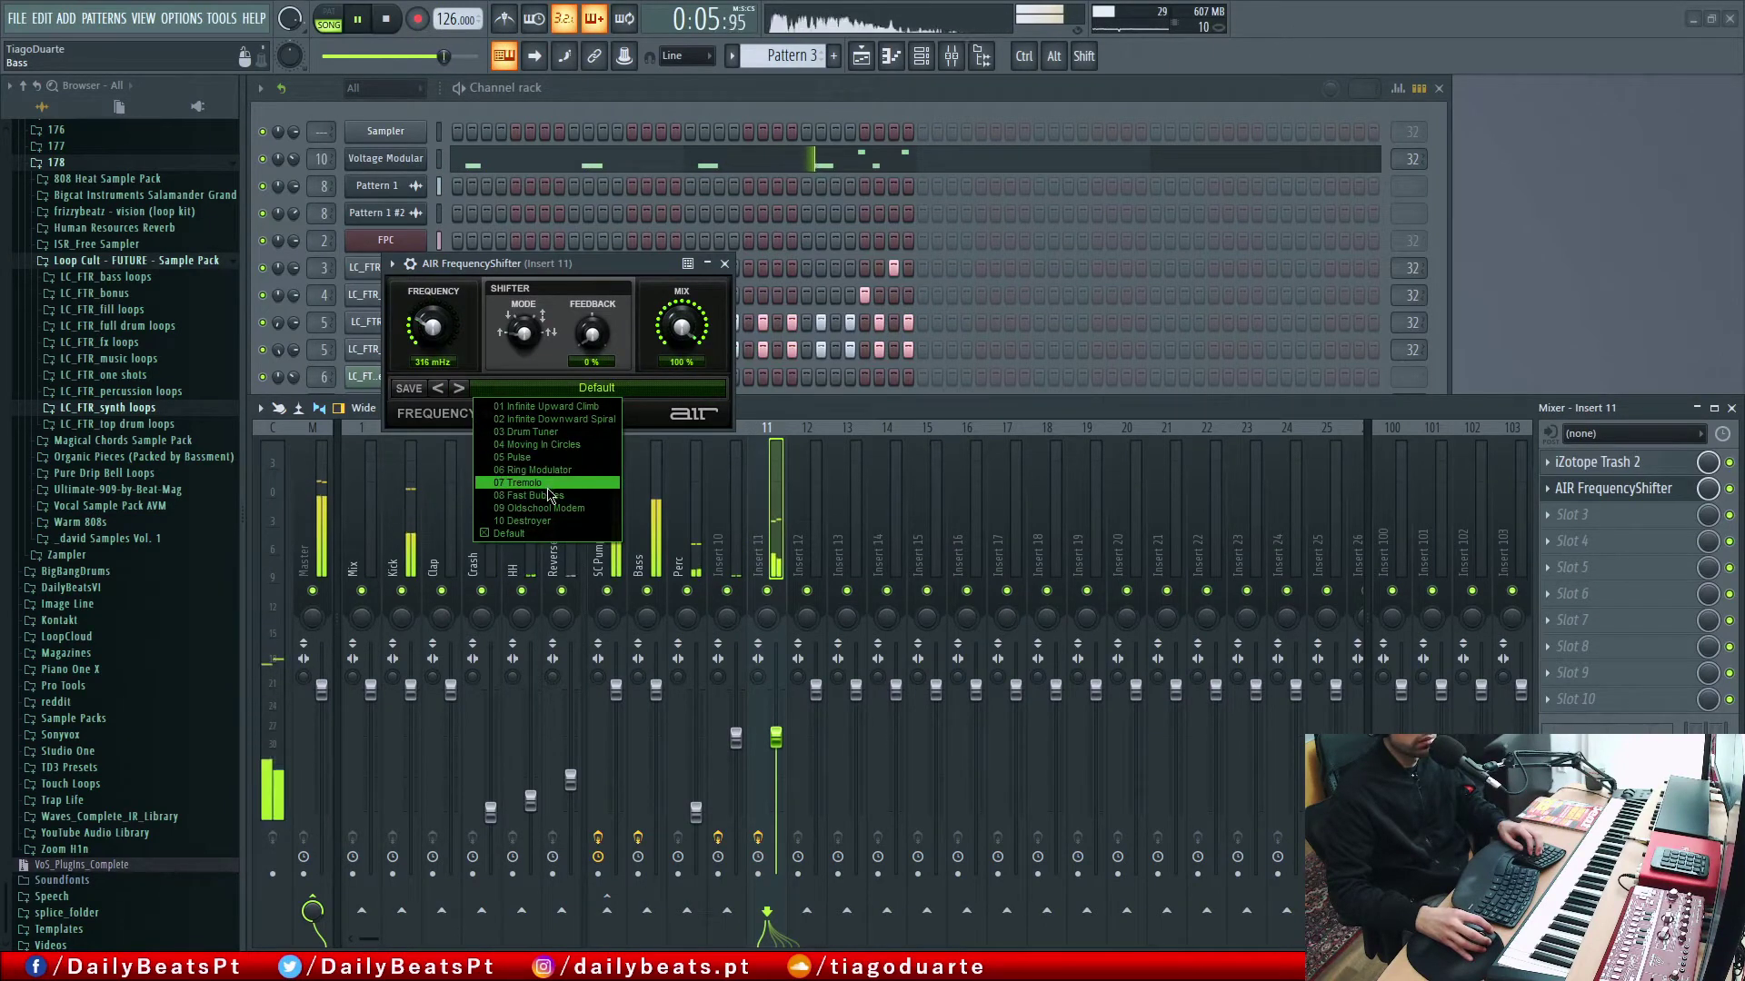
{"action": "left_click", "coordinate": [537, 444]}
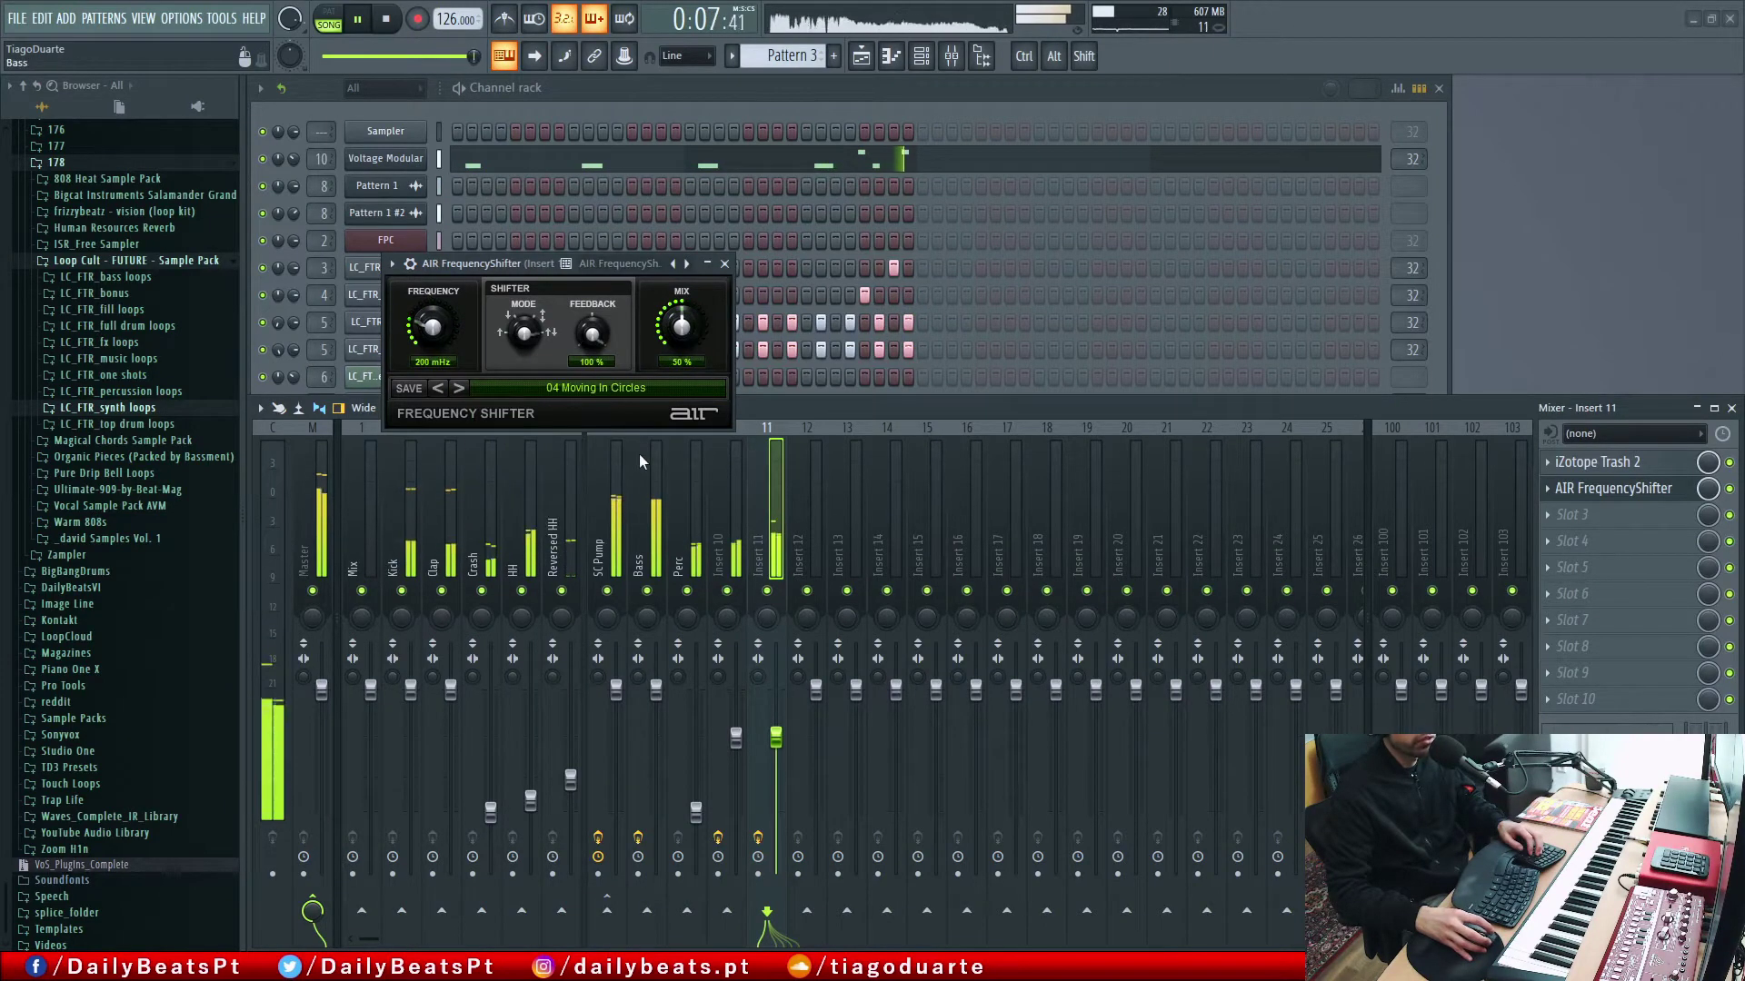
{"action": "left_click", "coordinate": [725, 263]}
{"action": "left_click_drag", "start_coordinate": [776, 736], "coordinate": [776, 745]}
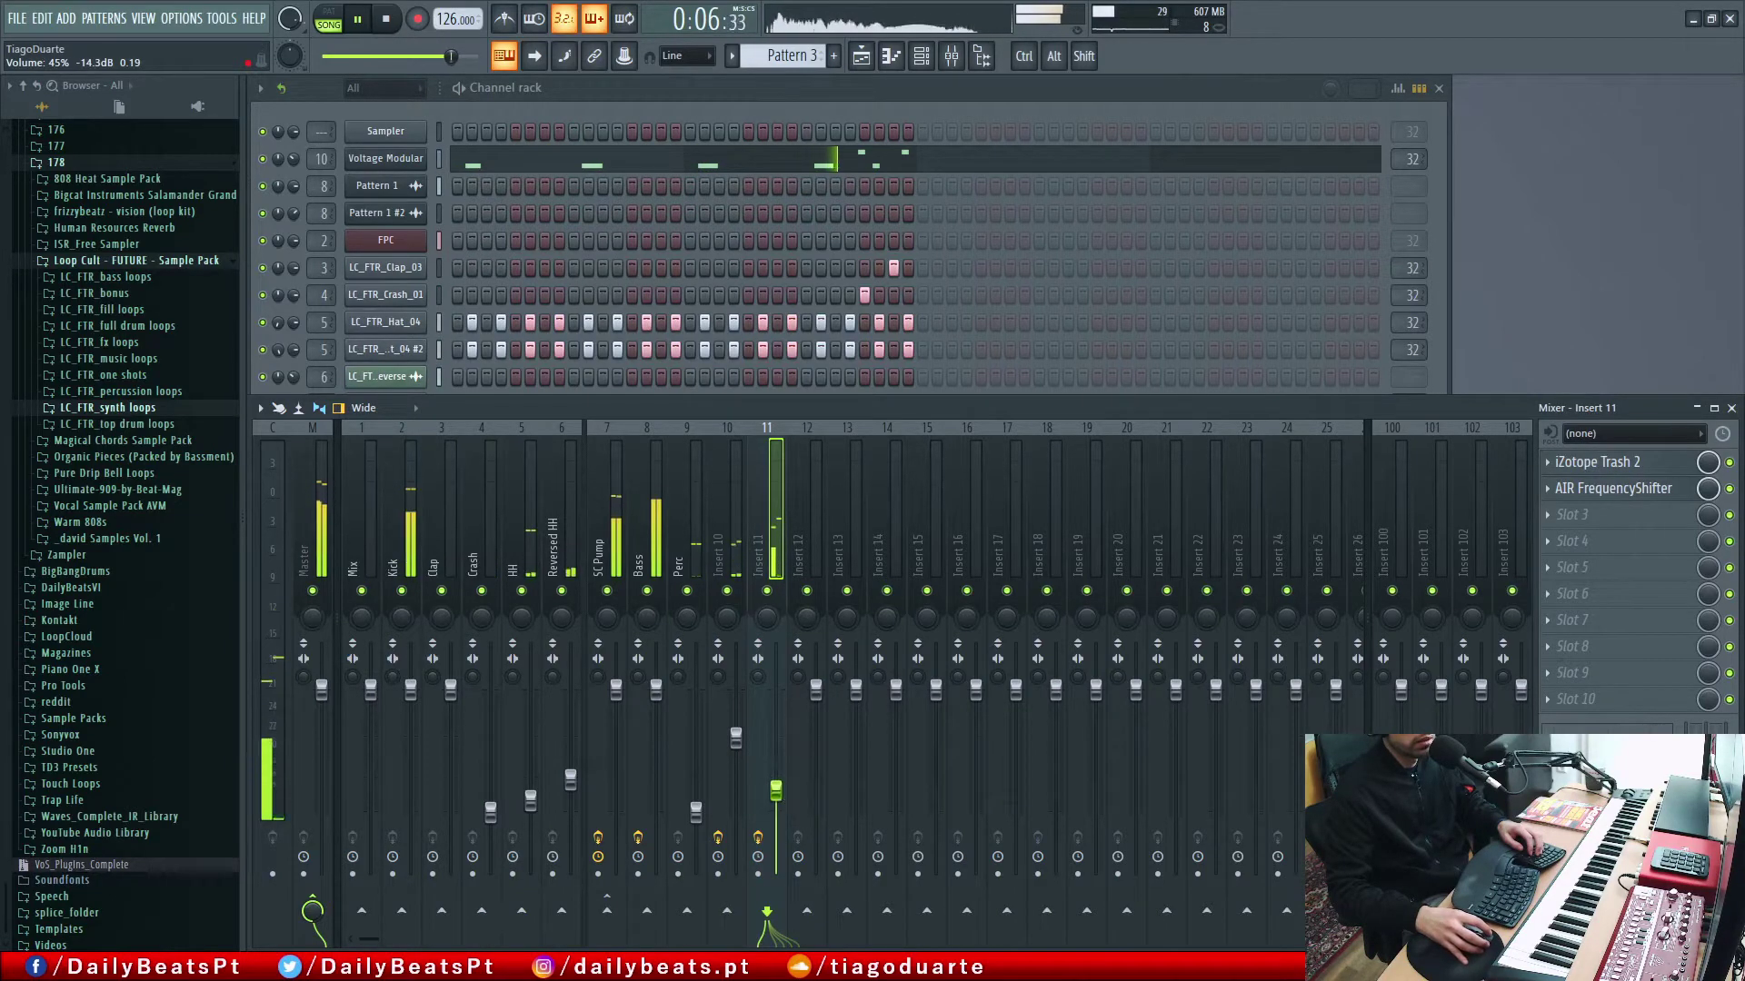
{"action": "left_click_drag", "start_coordinate": [777, 796], "coordinate": [780, 800]}
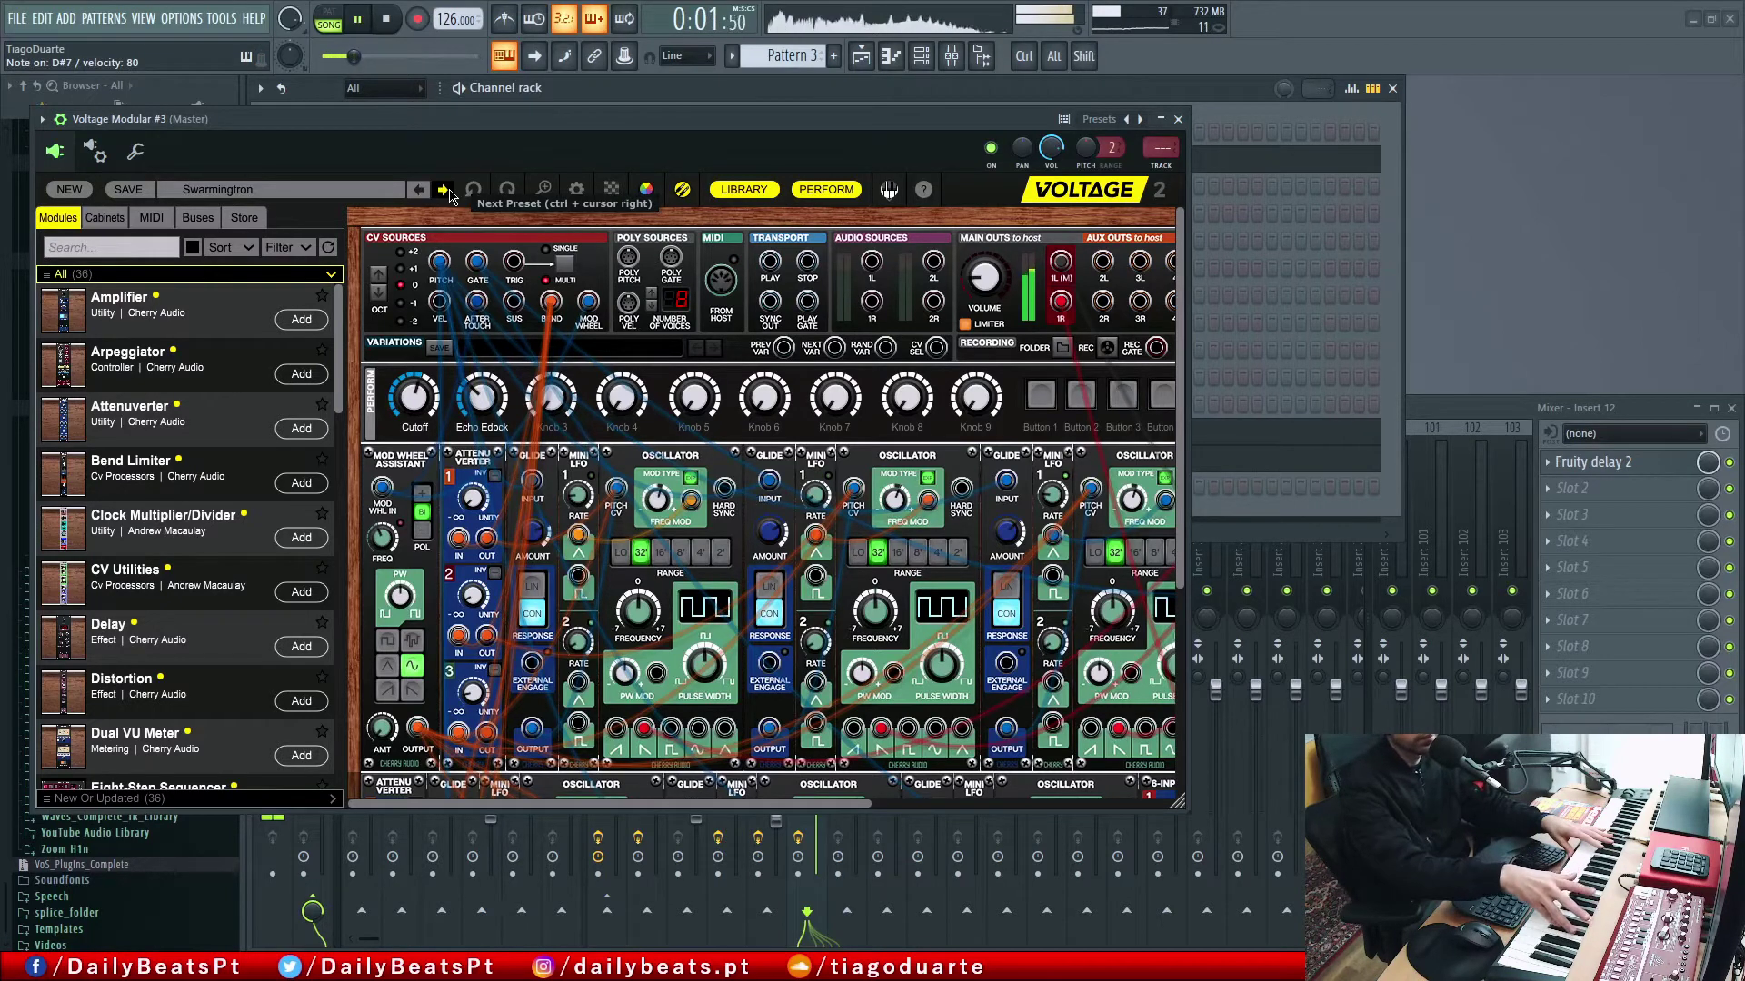
Step: Duplicate the two-bar playlist arrangement on Tracks 1 to 5 until it fills bars 1 to 8
{"action": "left_click", "coordinate": [1178, 119]}
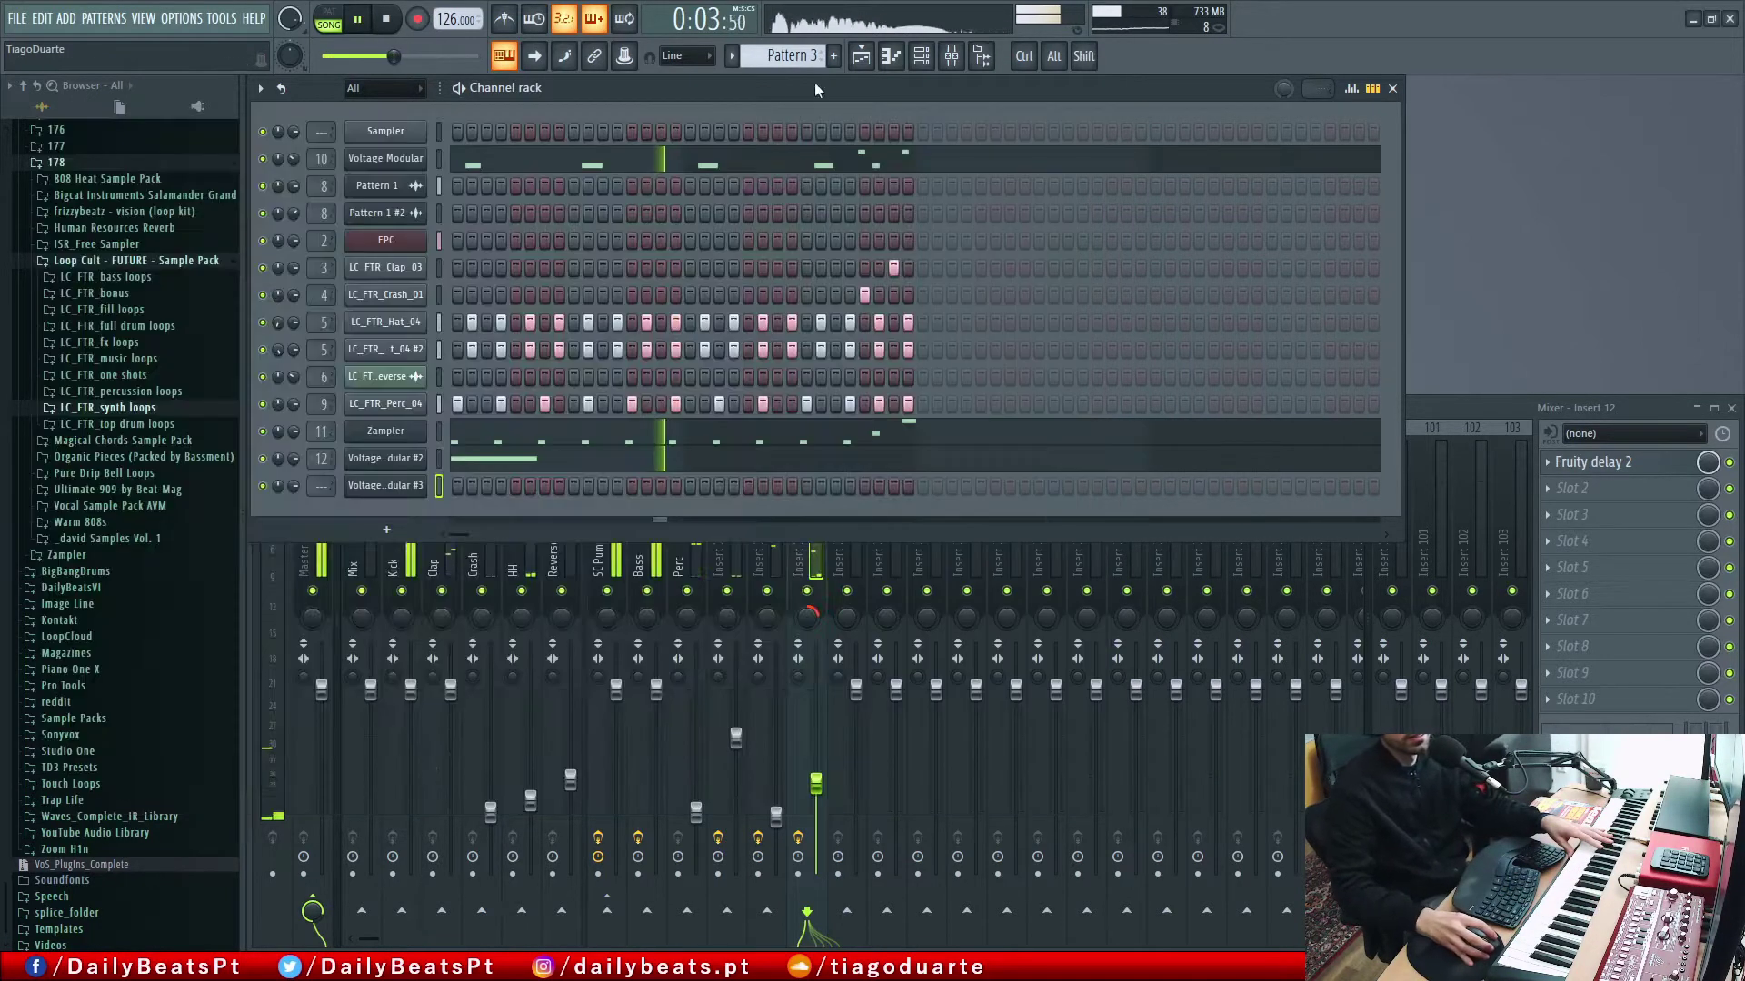
{"action": "scroll", "coordinate": [790, 56], "scroll_direction": "down", "scroll_amount": 1}
{"action": "left_click", "coordinate": [861, 56]}
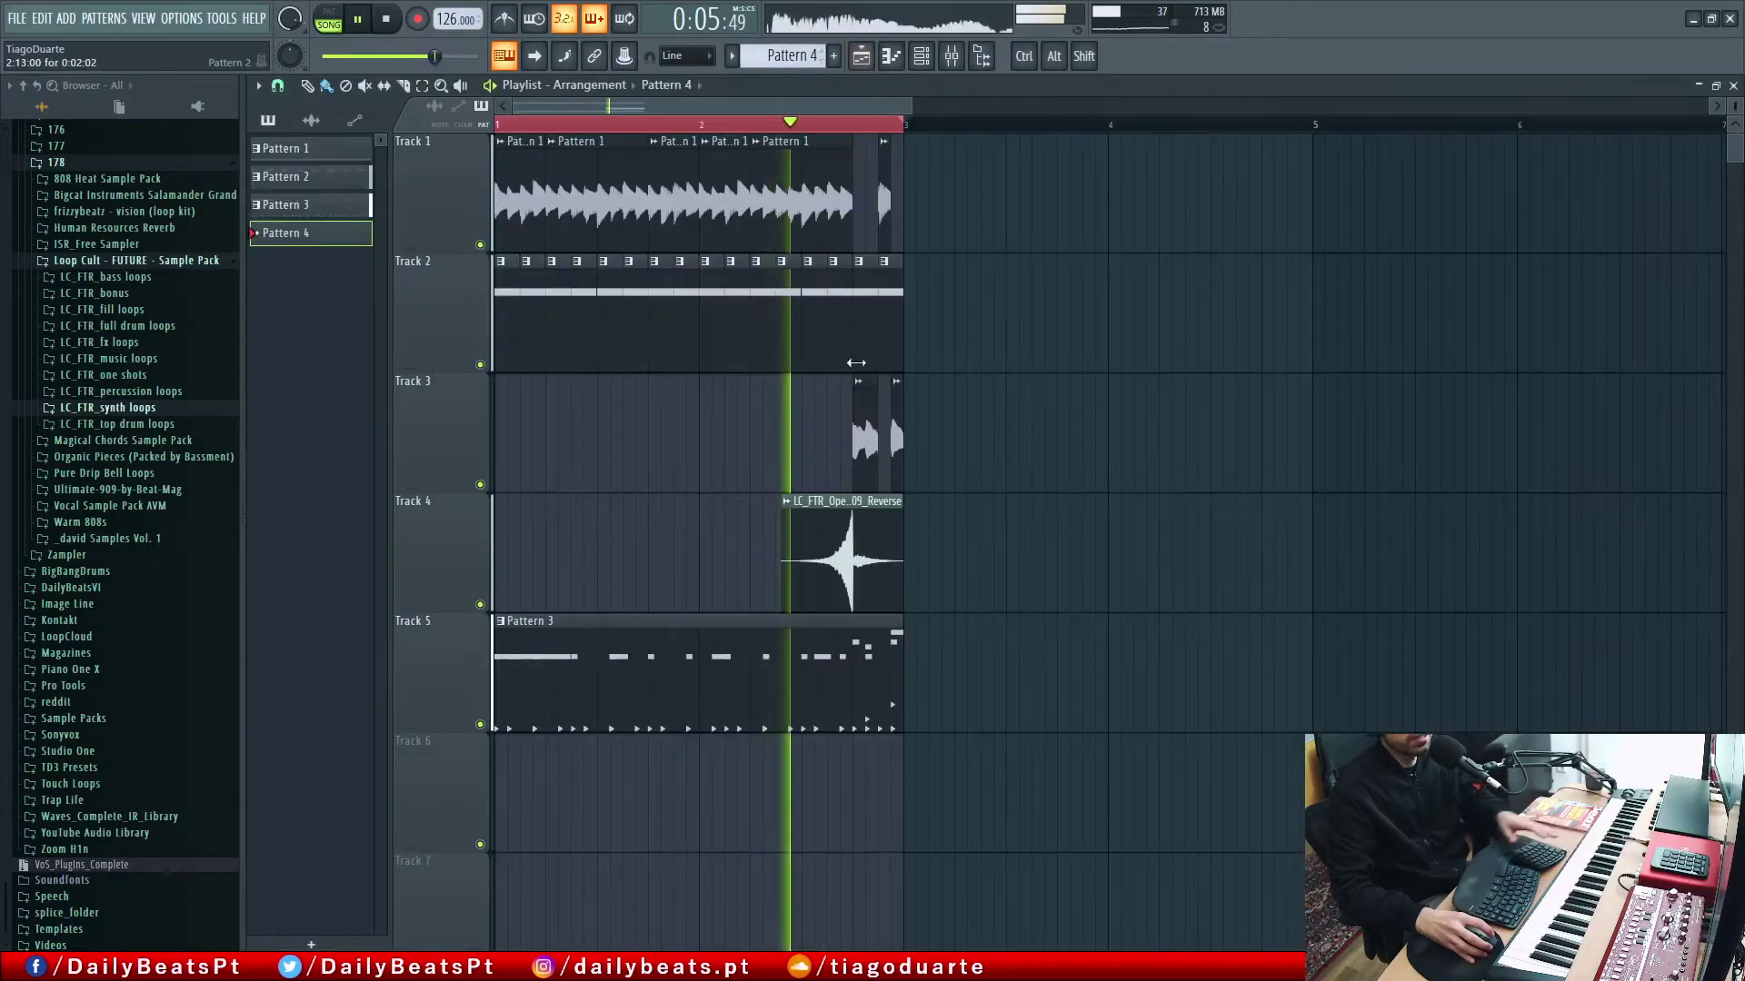
{"action": "mouse_move", "coordinate": [514, 200]}
{"action": "left_mouse_down"}
{"action": "mouse_move", "coordinate": [1014, 201]}
{"action": "mouse_move", "coordinate": [923, 201]}
{"action": "left_mouse_up"}
{"action": "left_click", "coordinate": [909, 125], "text": "ctrl"}
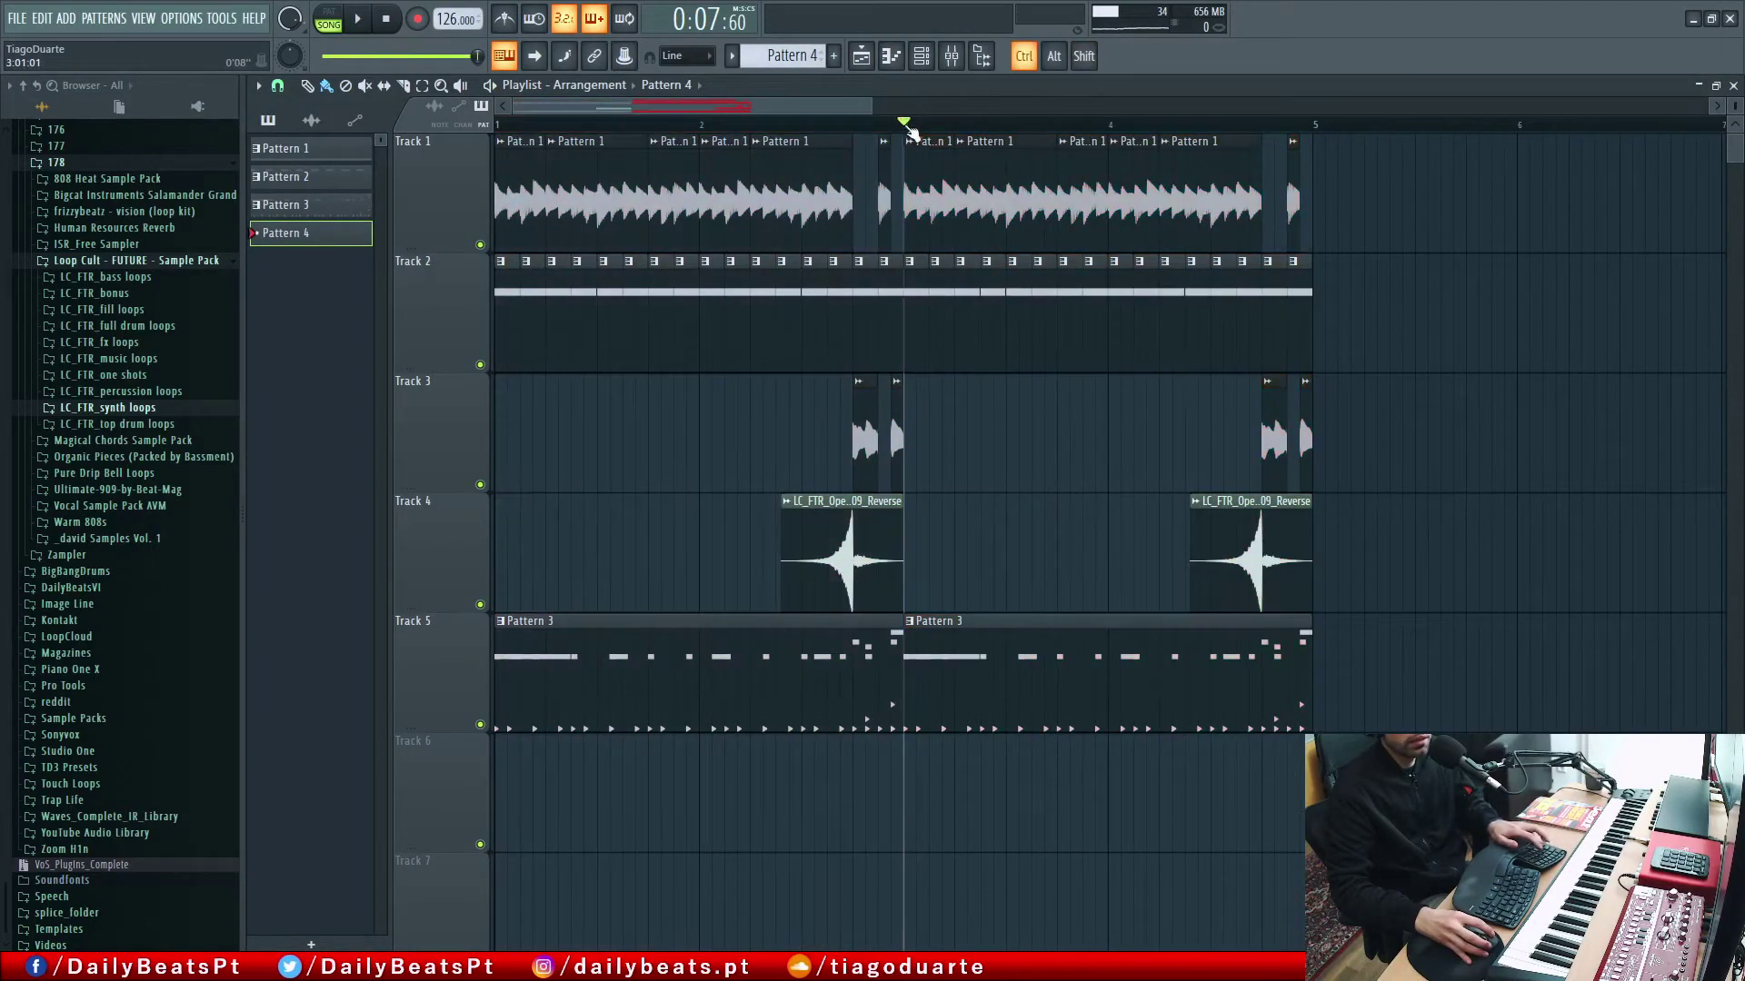
{"action": "left_click_drag", "start_coordinate": [1354, 705], "coordinate": [330, 202]}
{"action": "scroll", "coordinate": [965, 445], "scroll_direction": "down", "scroll_amount": 3}
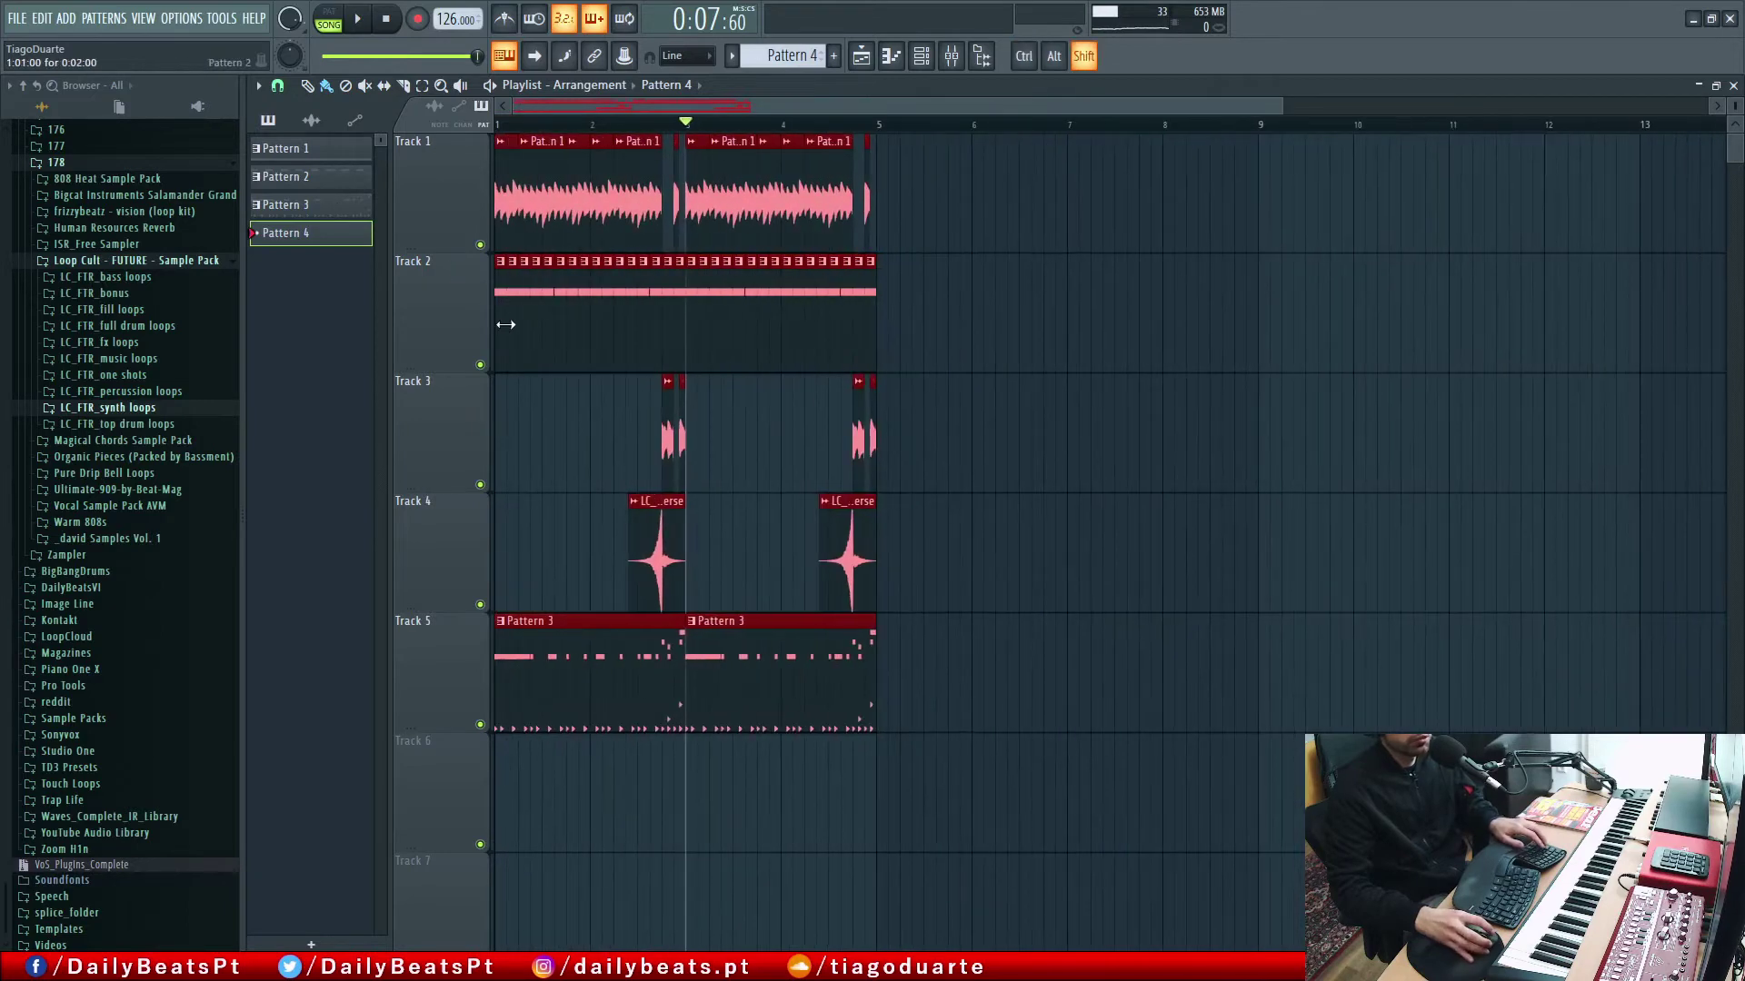
{"action": "mouse_move", "coordinate": [535, 322]}
{"action": "left_mouse_down"}
{"action": "mouse_move", "coordinate": [1051, 331]}
{"action": "mouse_move", "coordinate": [920, 339]}
{"action": "left_mouse_up"}
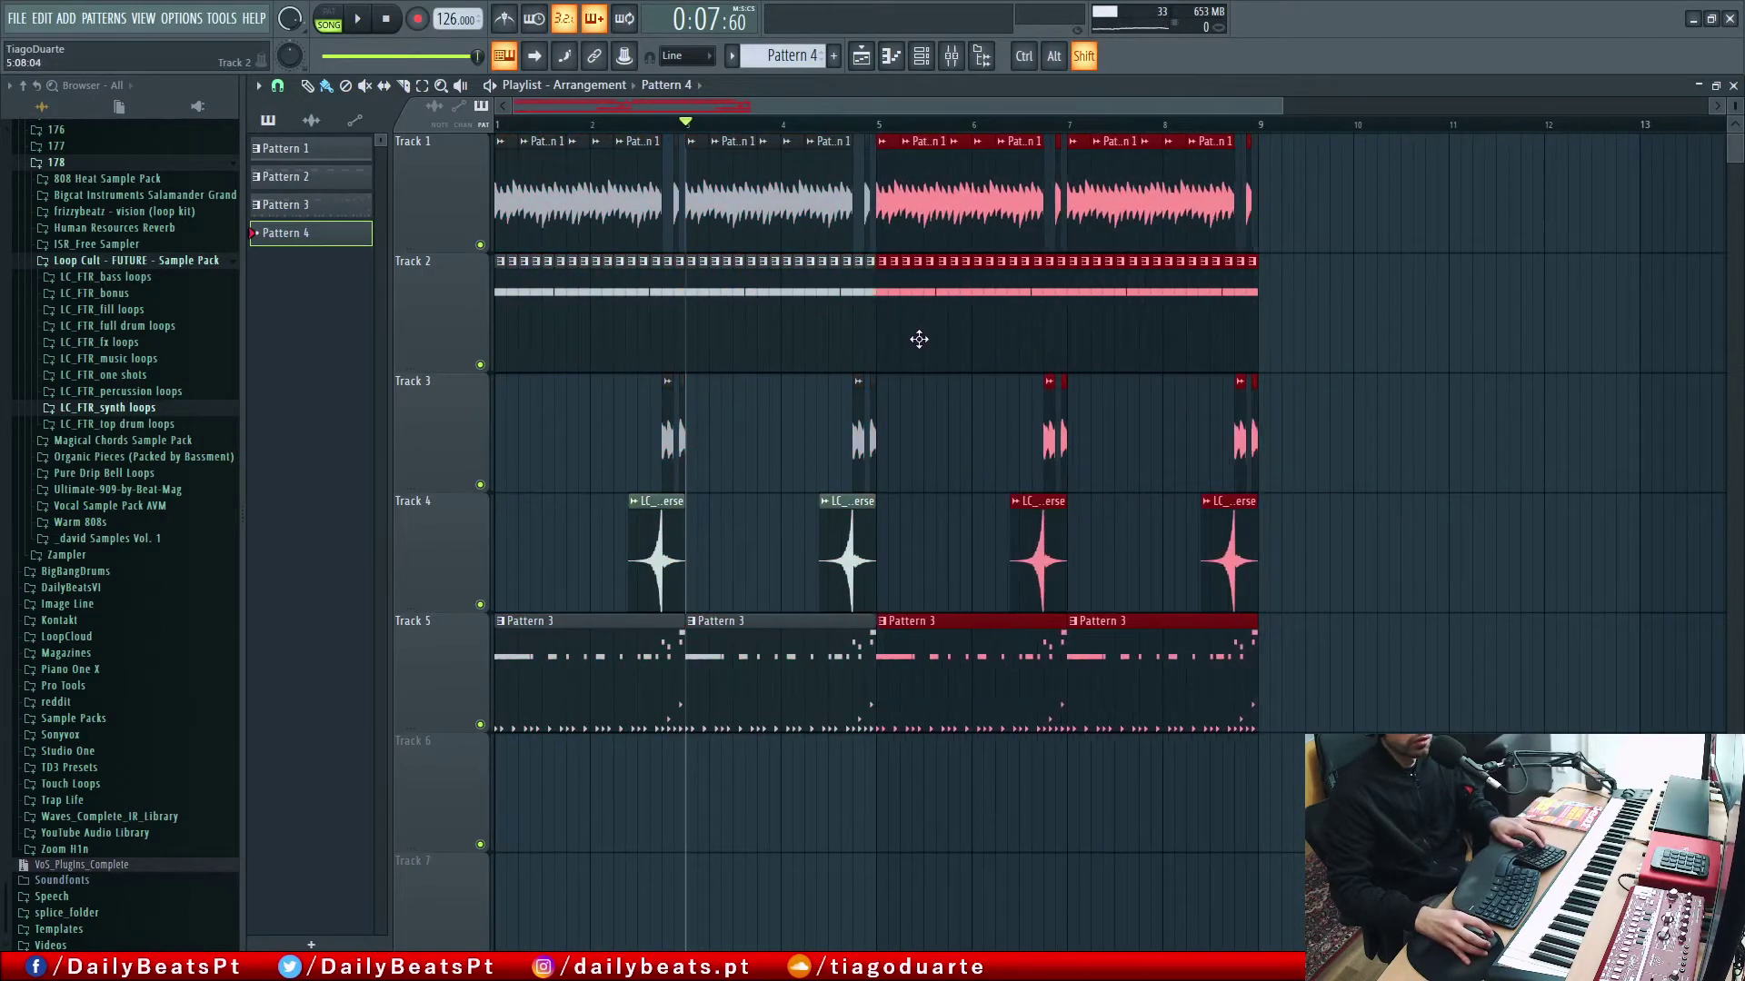
Step: Place Pattern 4 on Track 6 across bars 1 to 8 and lengthen its long D#7 note for Voltage Modular #3
{"action": "key", "text": "space"}
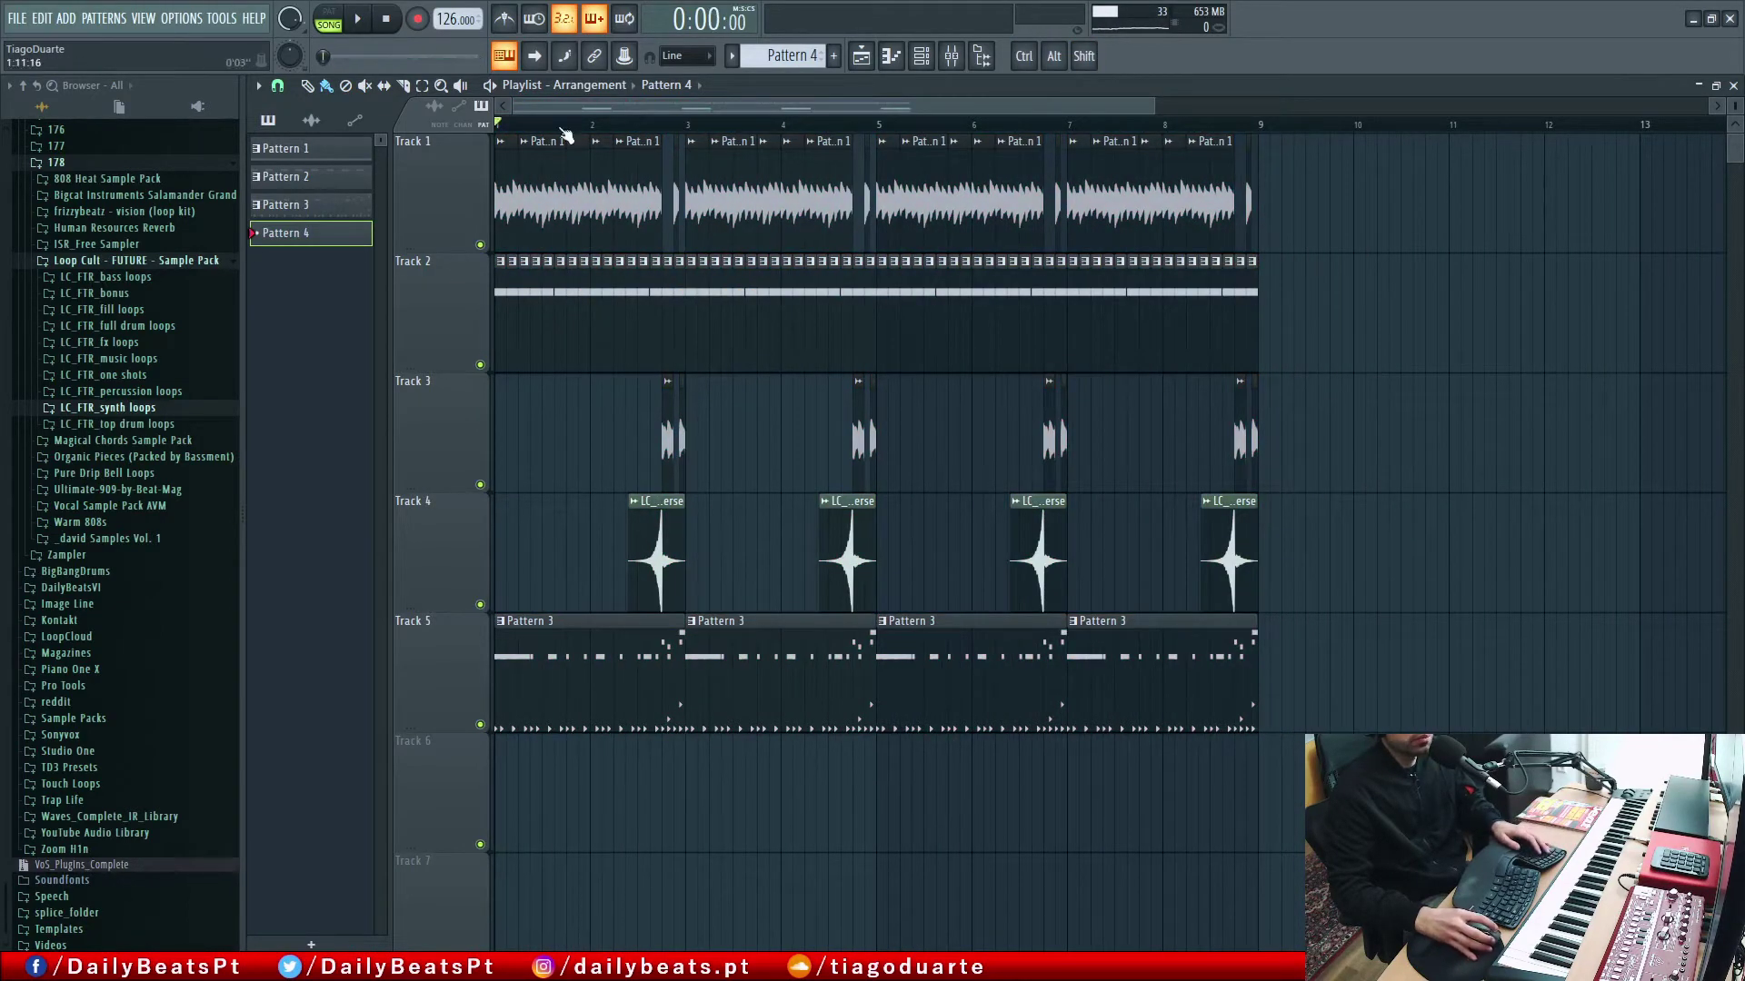
{"action": "left_click_drag", "start_coordinate": [595, 789], "coordinate": [1258, 808]}
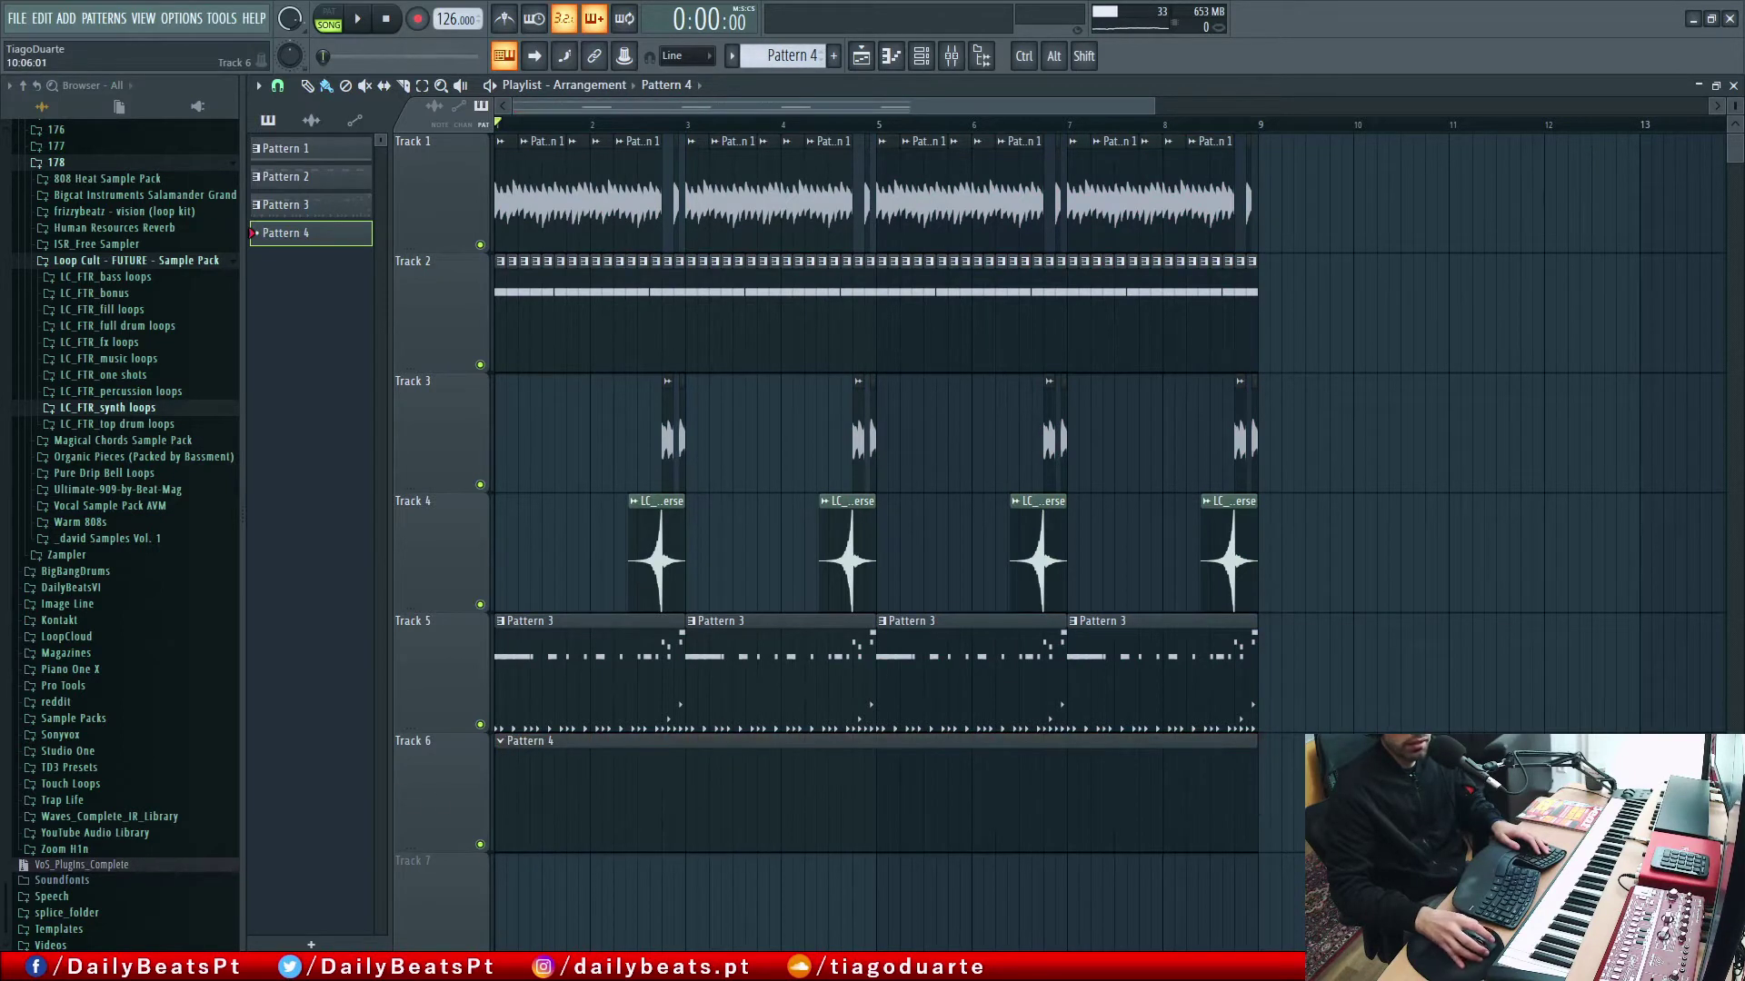
{"action": "key", "text": "r"}
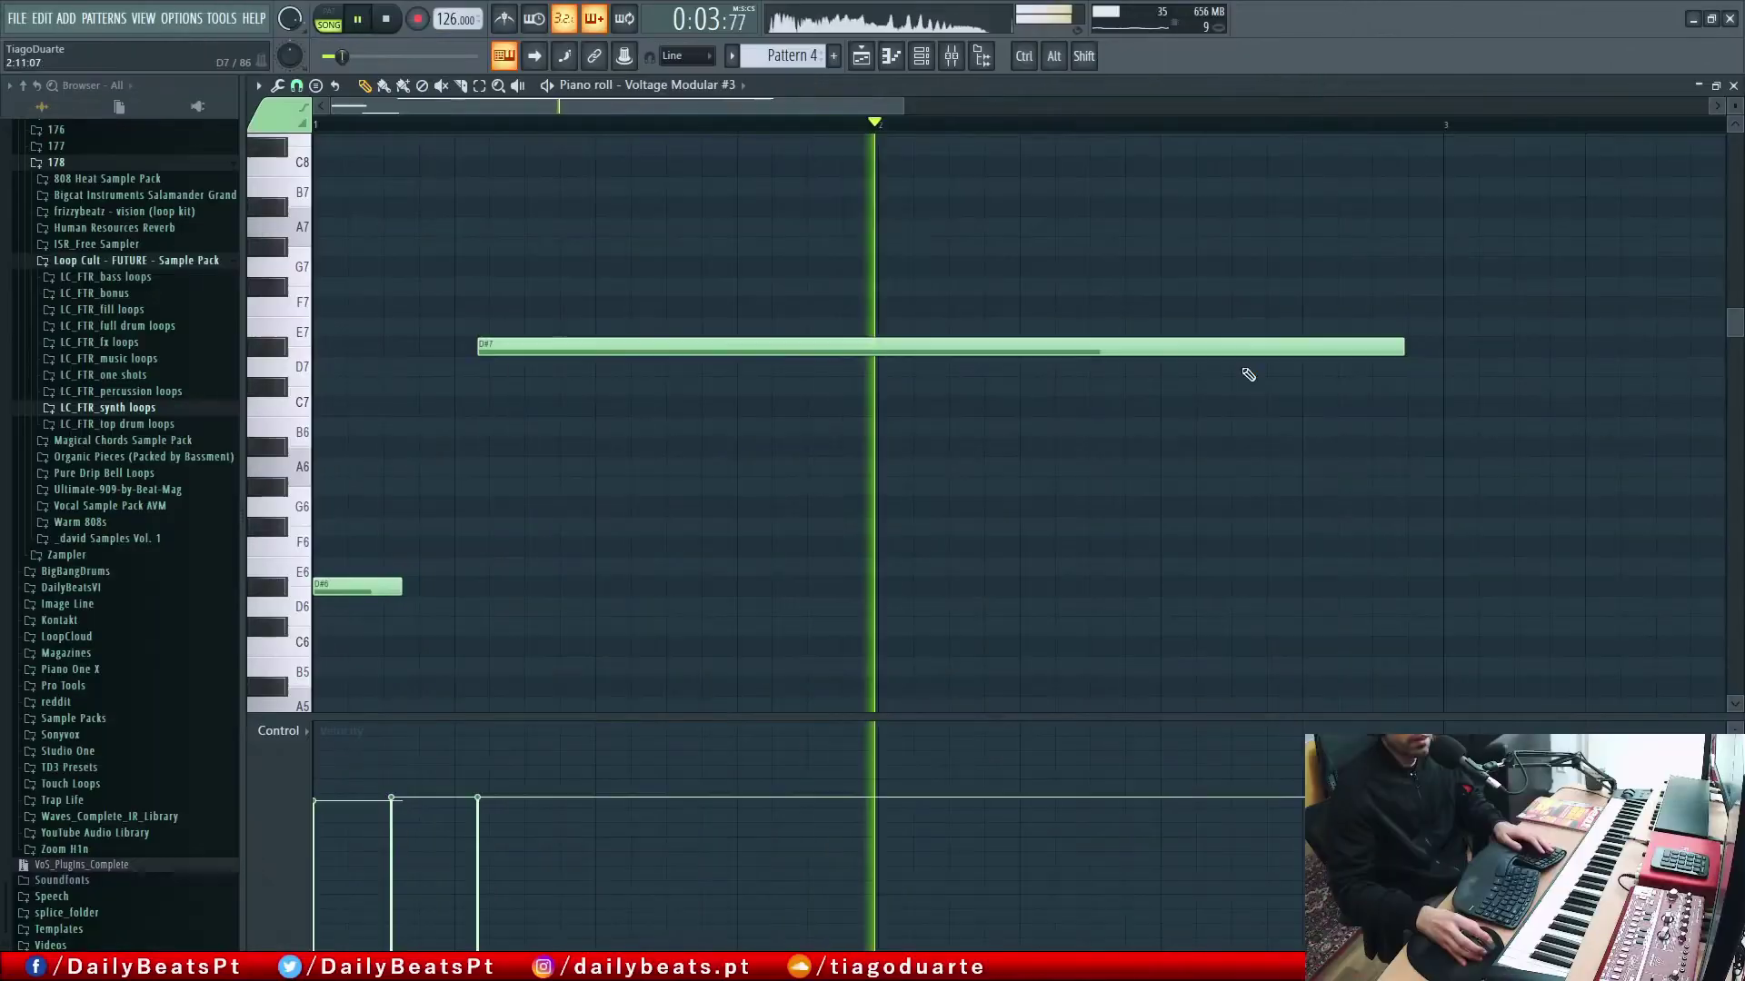
{"action": "left_click_drag", "start_coordinate": [1404, 346], "coordinate": [1454, 350]}
{"action": "key", "text": "Escape"}
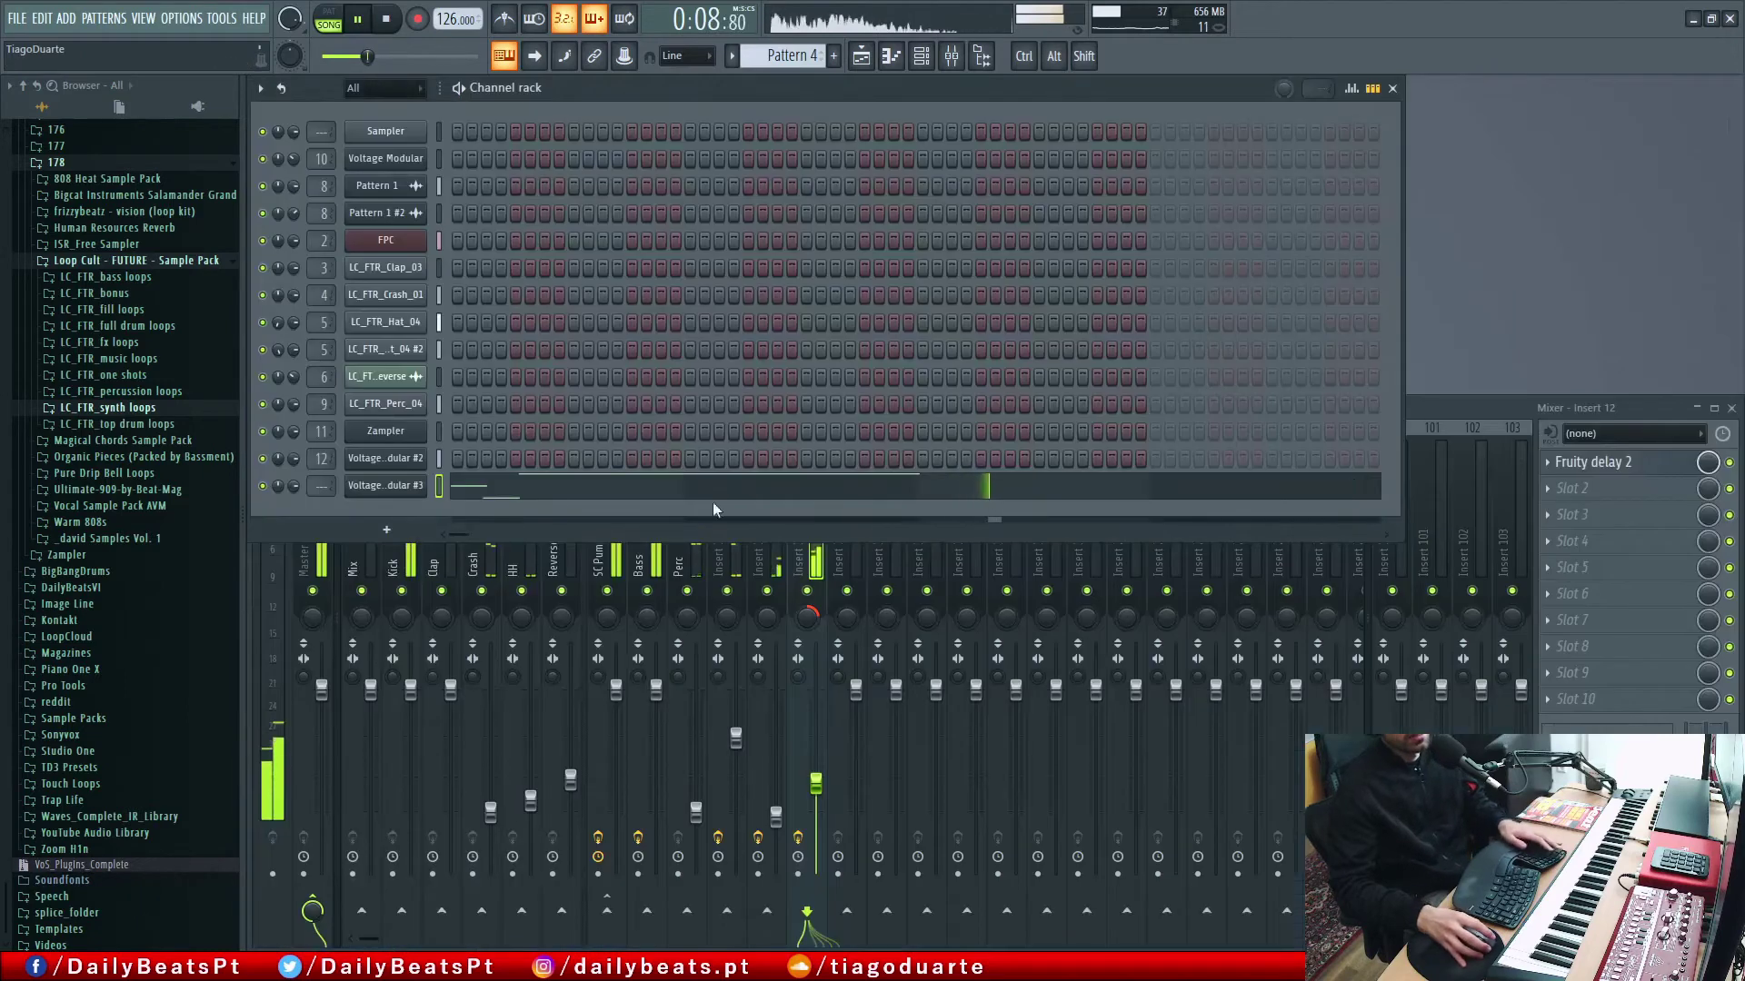
Step: Route the Voltage Modular #3 channel to mixer Insert 13 and lower that track's volume to about 56%
{"action": "left_click", "coordinate": [322, 485]}
{"action": "scroll", "coordinate": [322, 485], "scroll_direction": "up", "scroll_amount": 13}
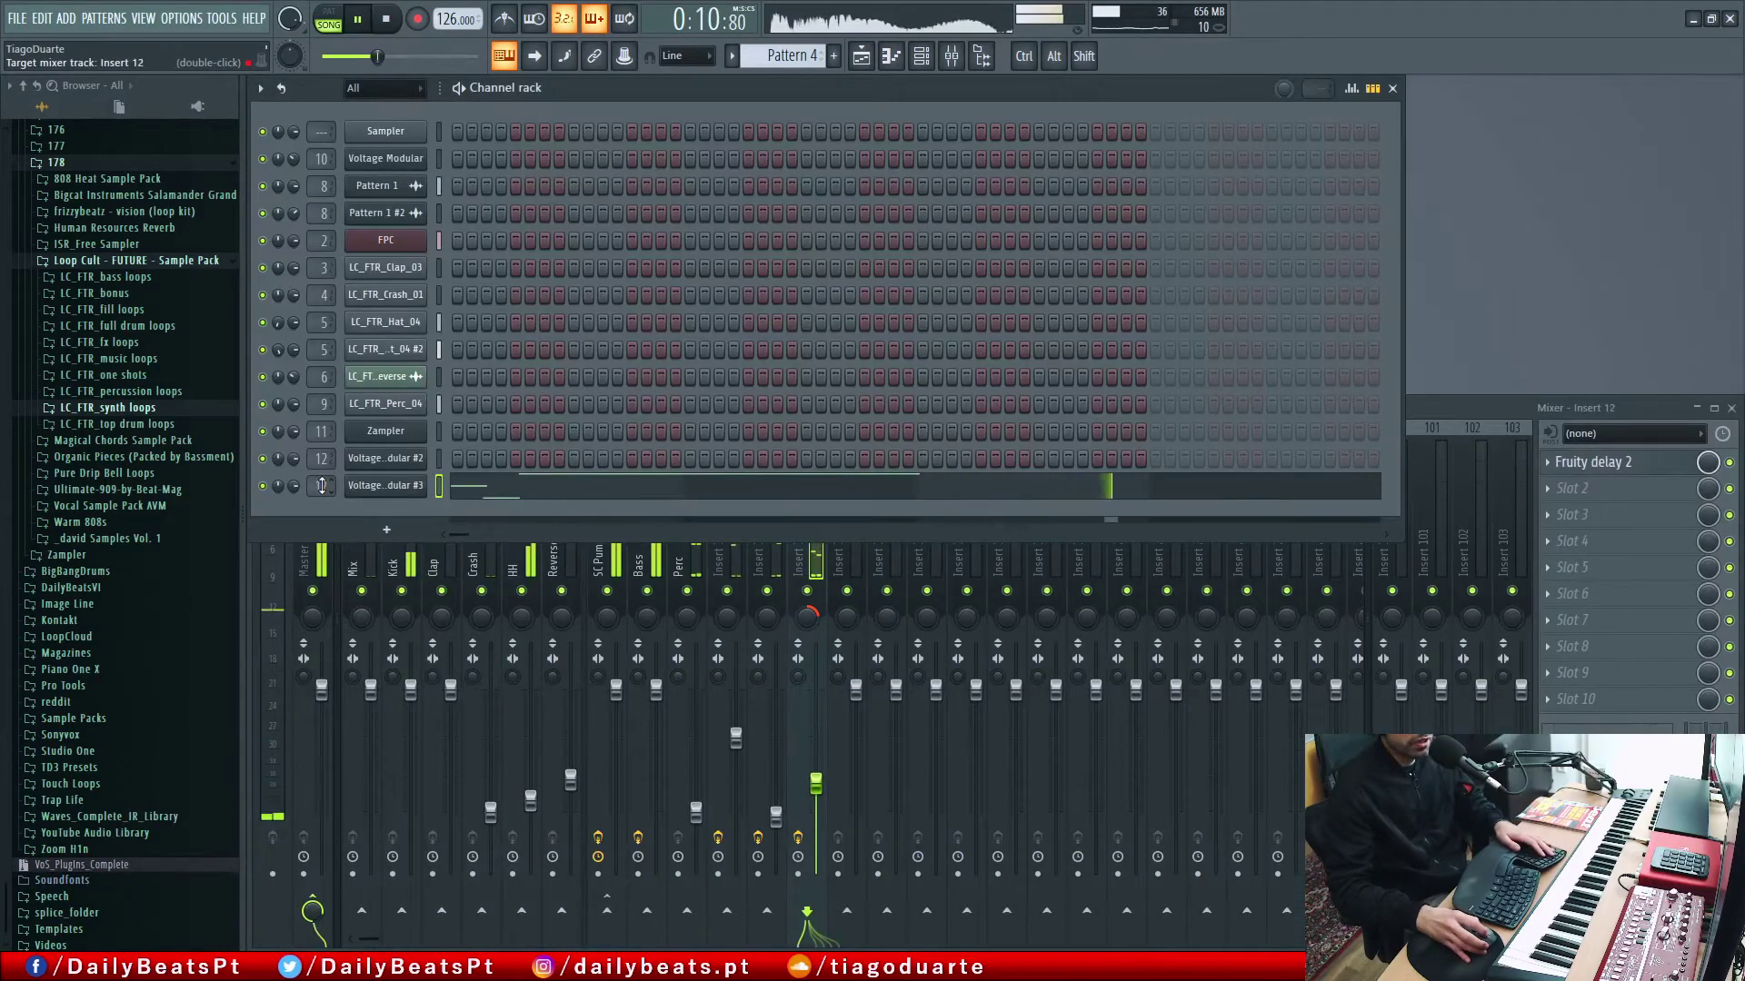
{"action": "left_click_drag", "start_coordinate": [858, 691], "coordinate": [857, 718]}
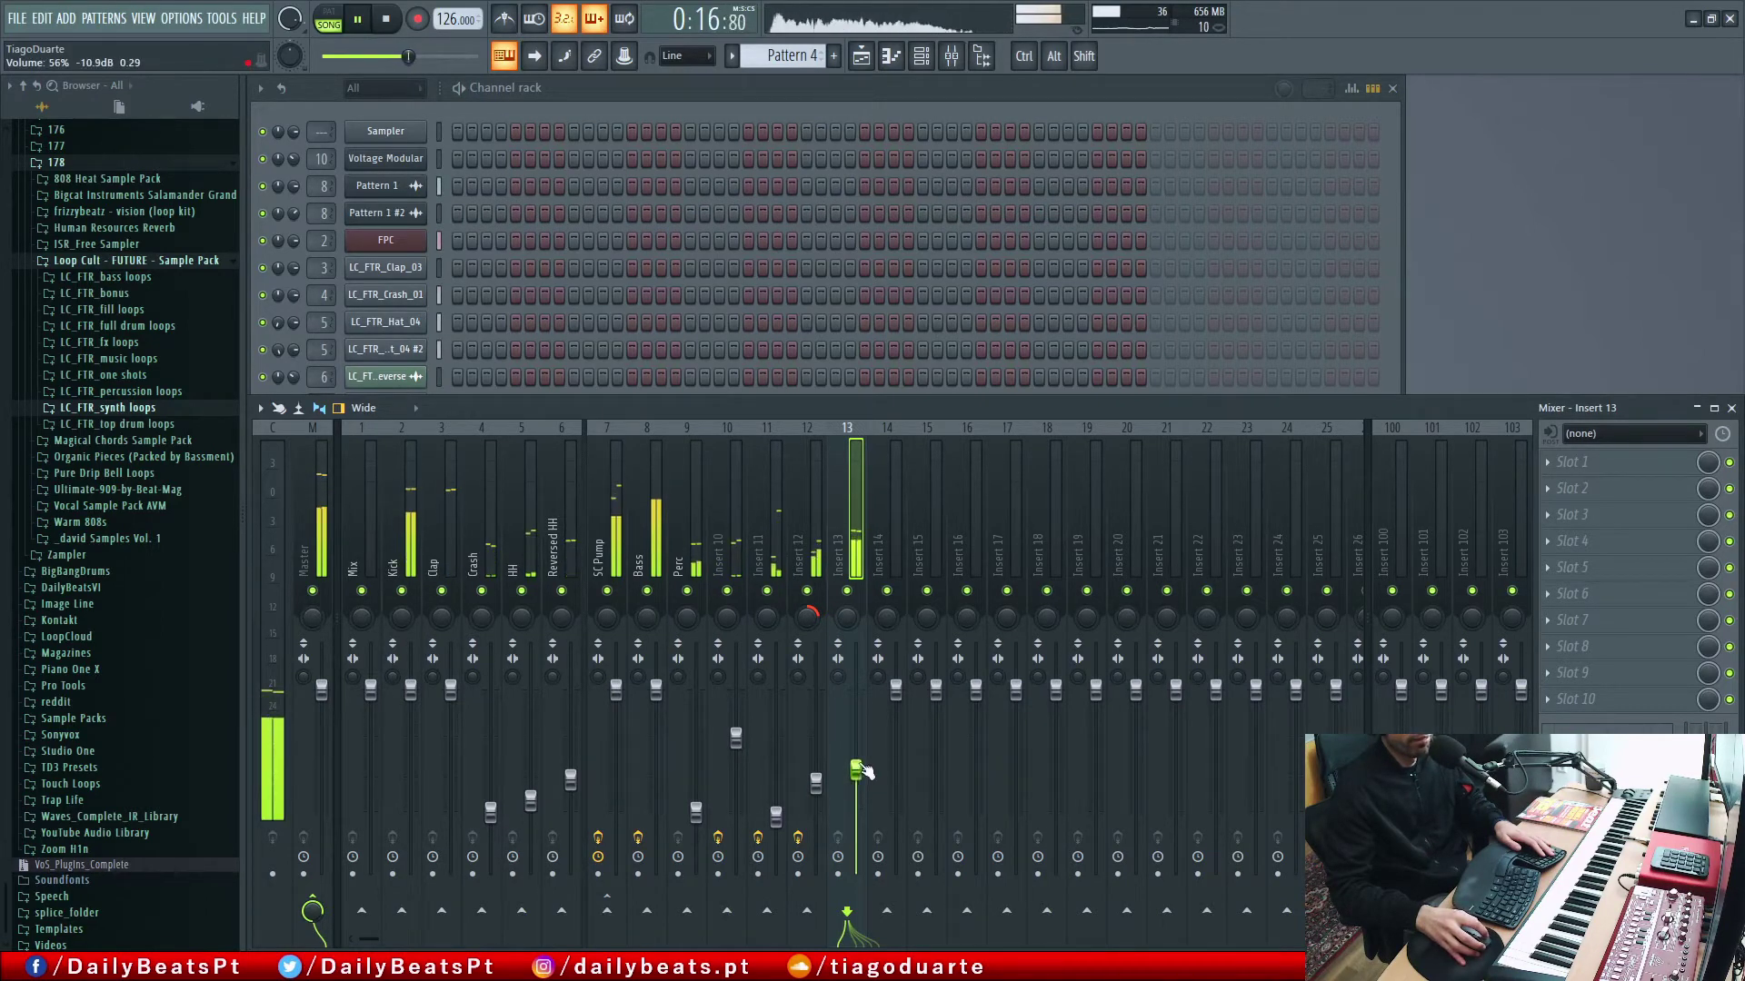
Step: Rename mixer Insert 13 as Swarmingtron after its synth preset and lower the track's level slightly
{"action": "double_click", "coordinate": [854, 545]}
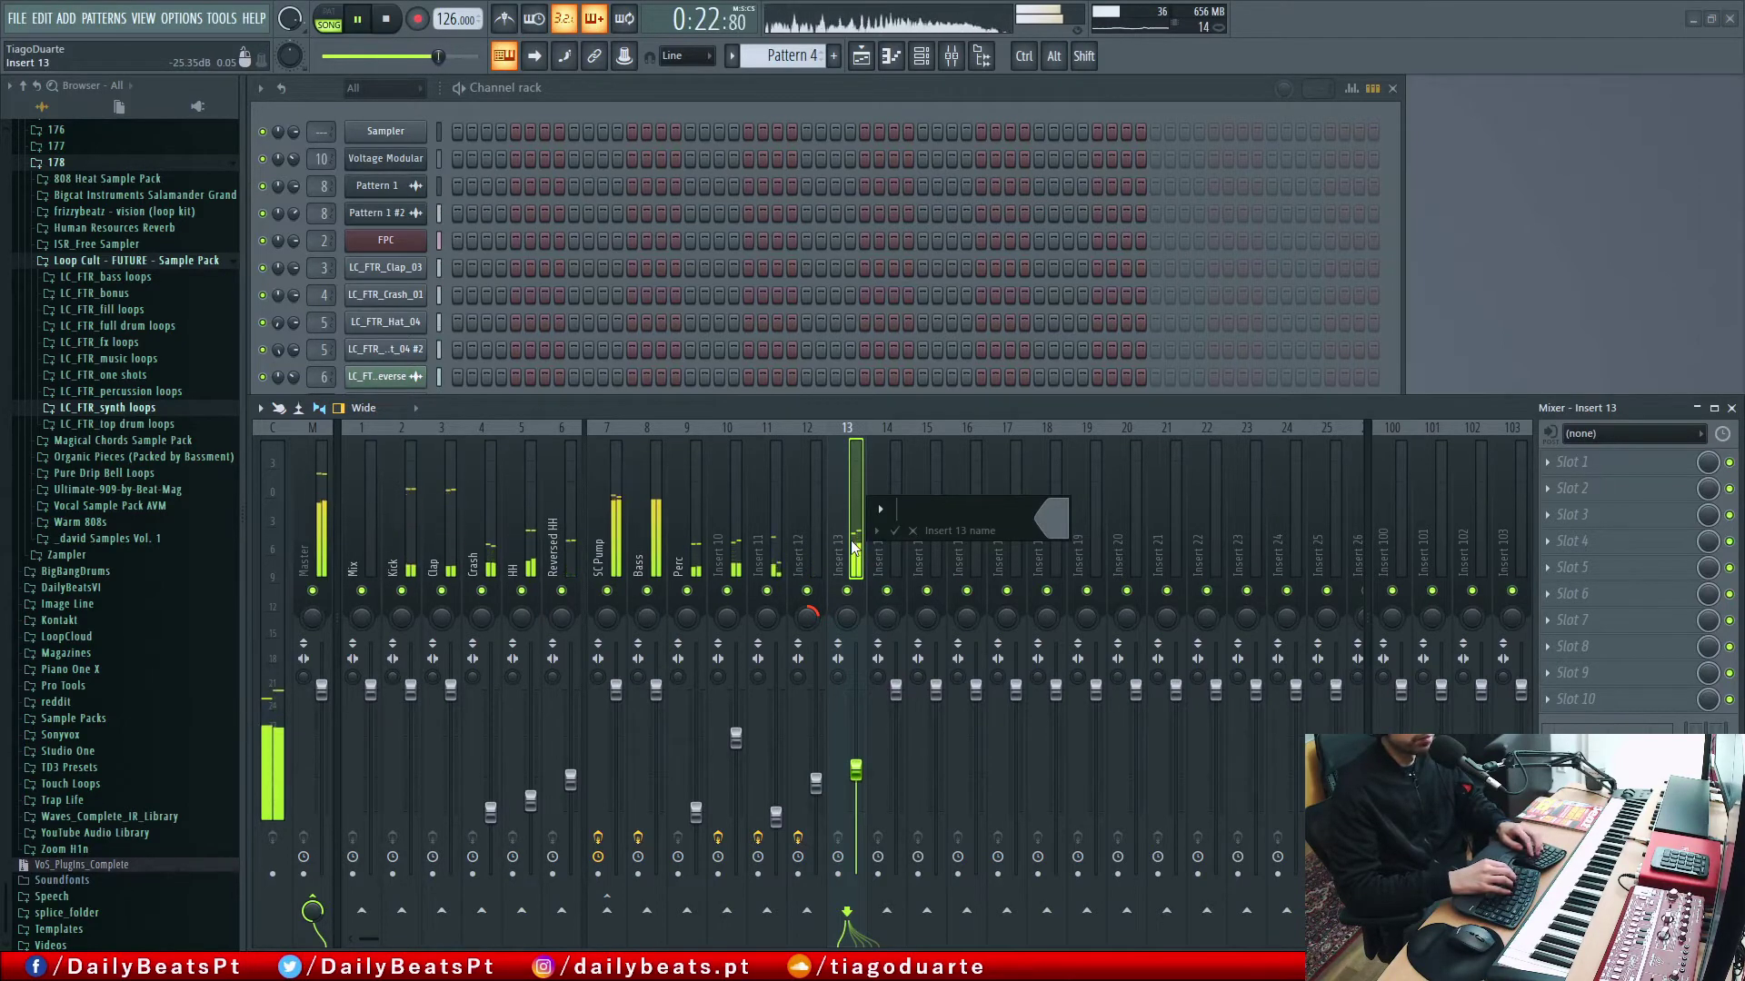
{"action": "key", "text": "Escape"}
{"action": "left_click", "coordinate": [605, 89]}
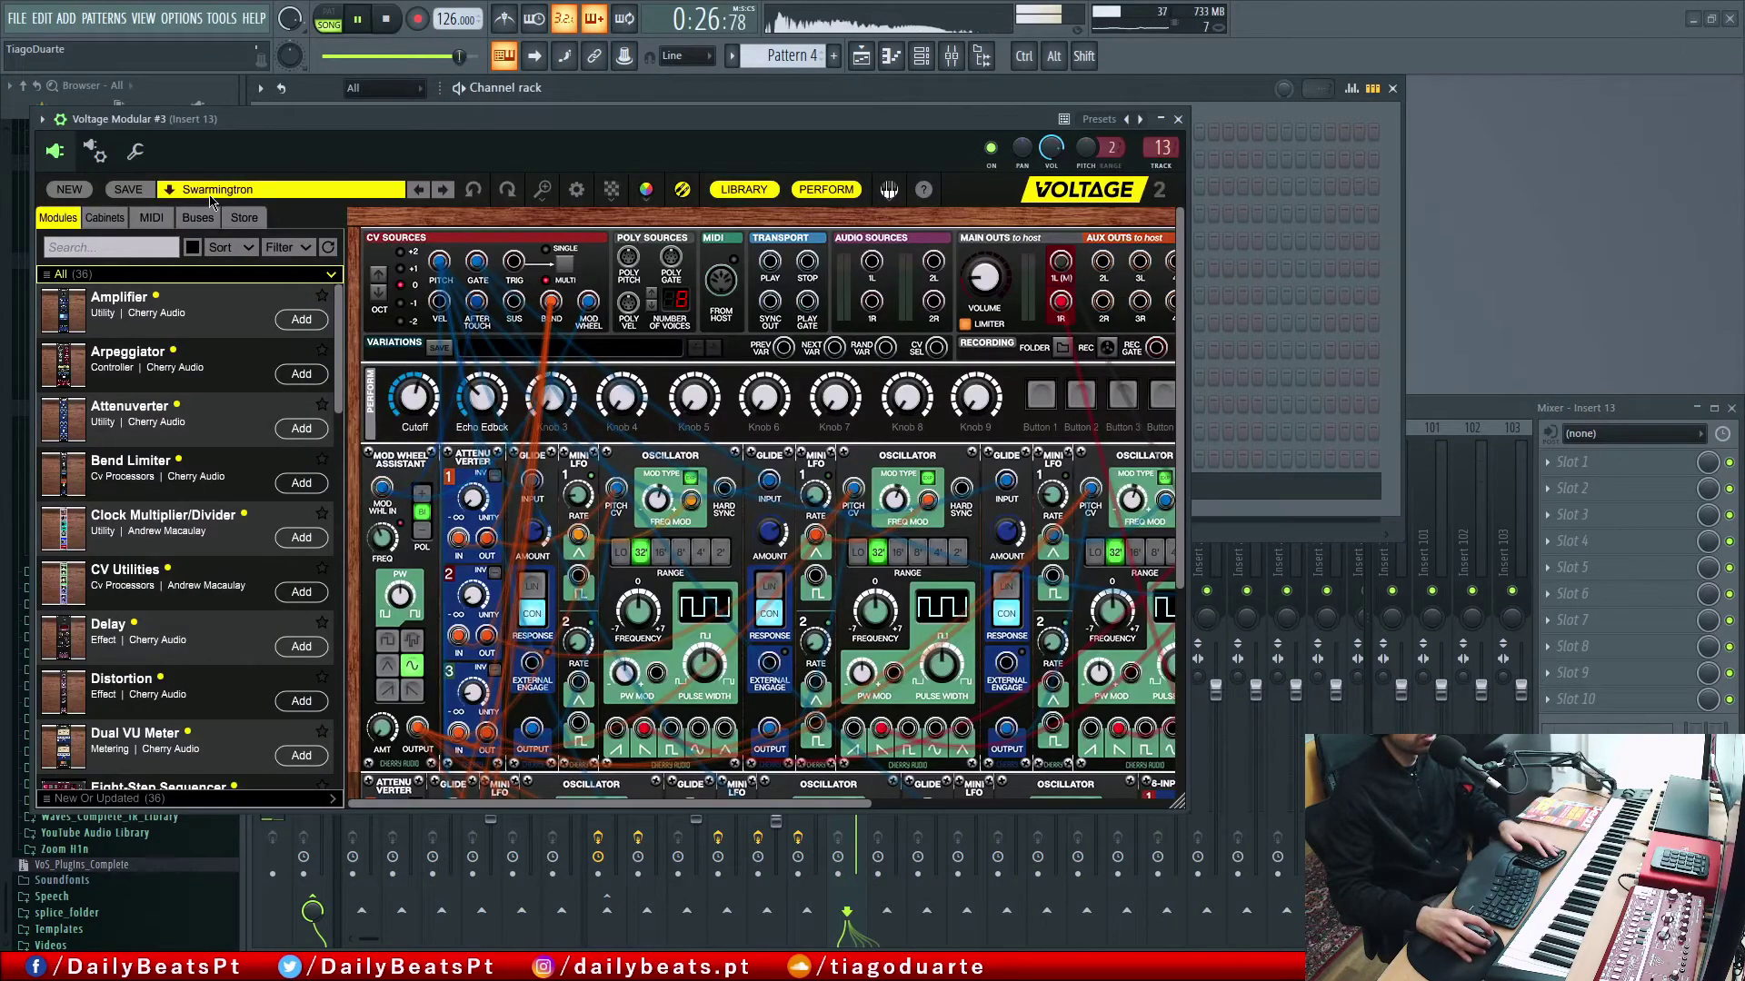
{"action": "left_click", "coordinate": [1532, 424]}
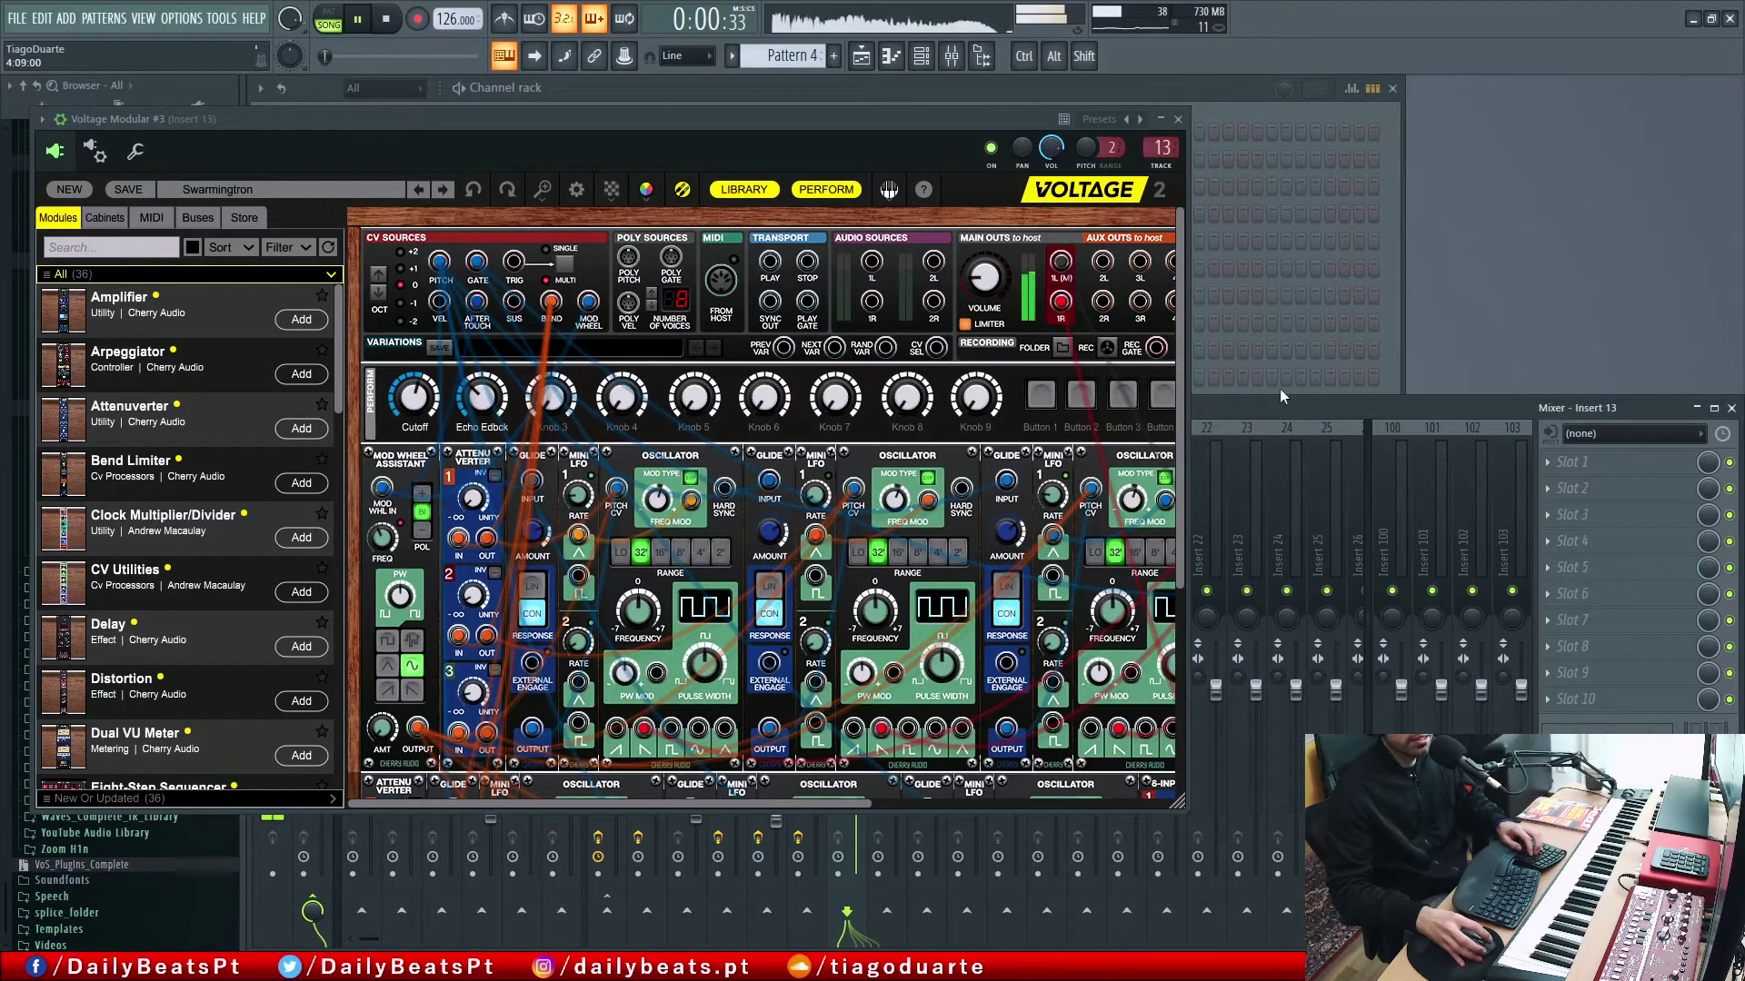
{"action": "left_click_drag", "start_coordinate": [963, 120], "coordinate": [950, 87]}
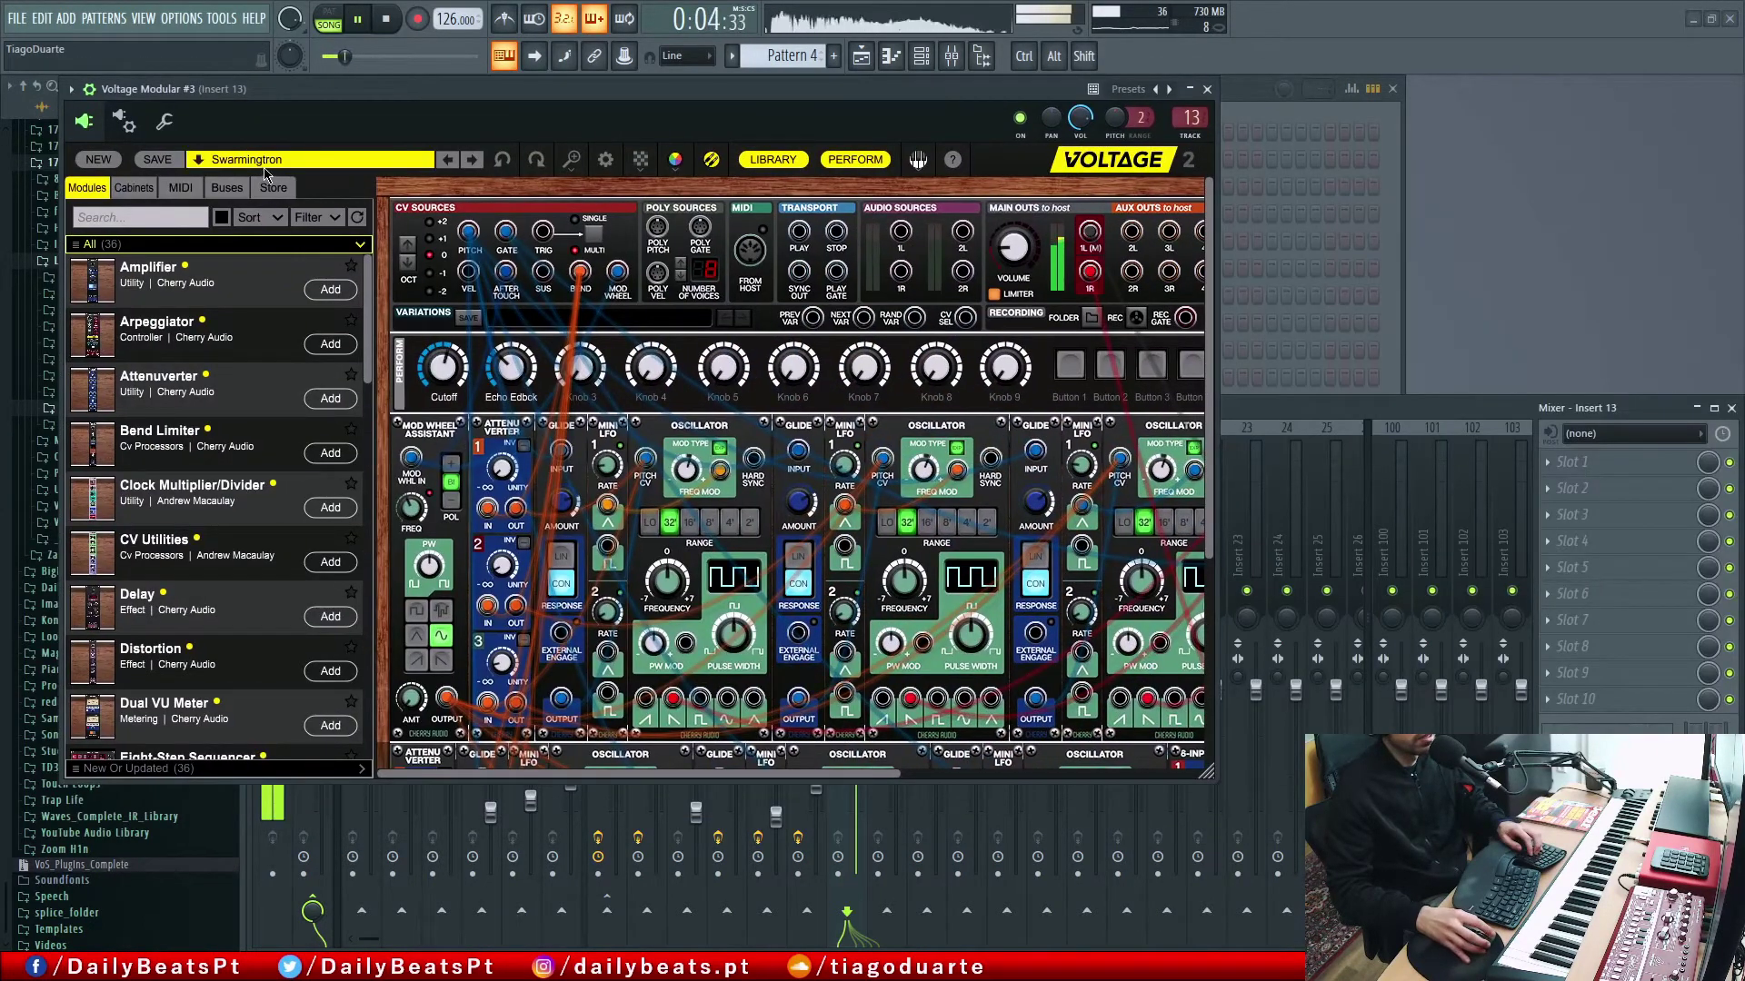
{"action": "left_click", "coordinate": [1207, 89]}
{"action": "double_click", "coordinate": [841, 541]}
{"action": "type", "text": "Sw"}
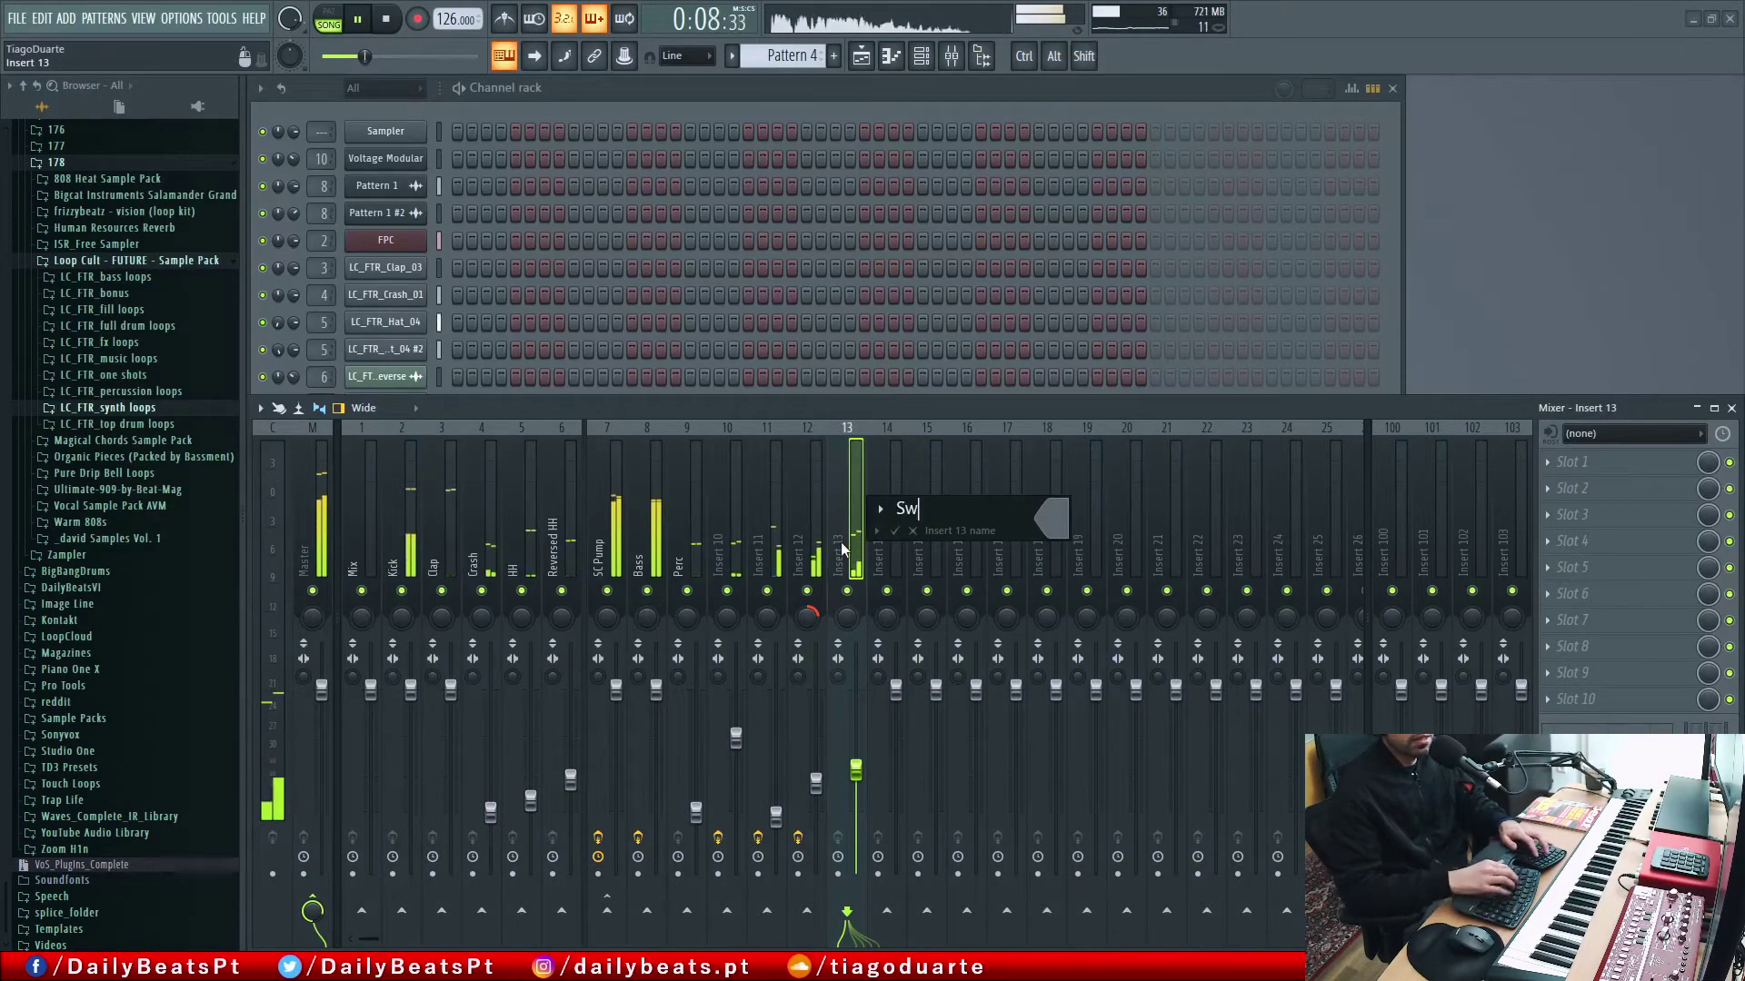
{"action": "type", "text": "armingt"}
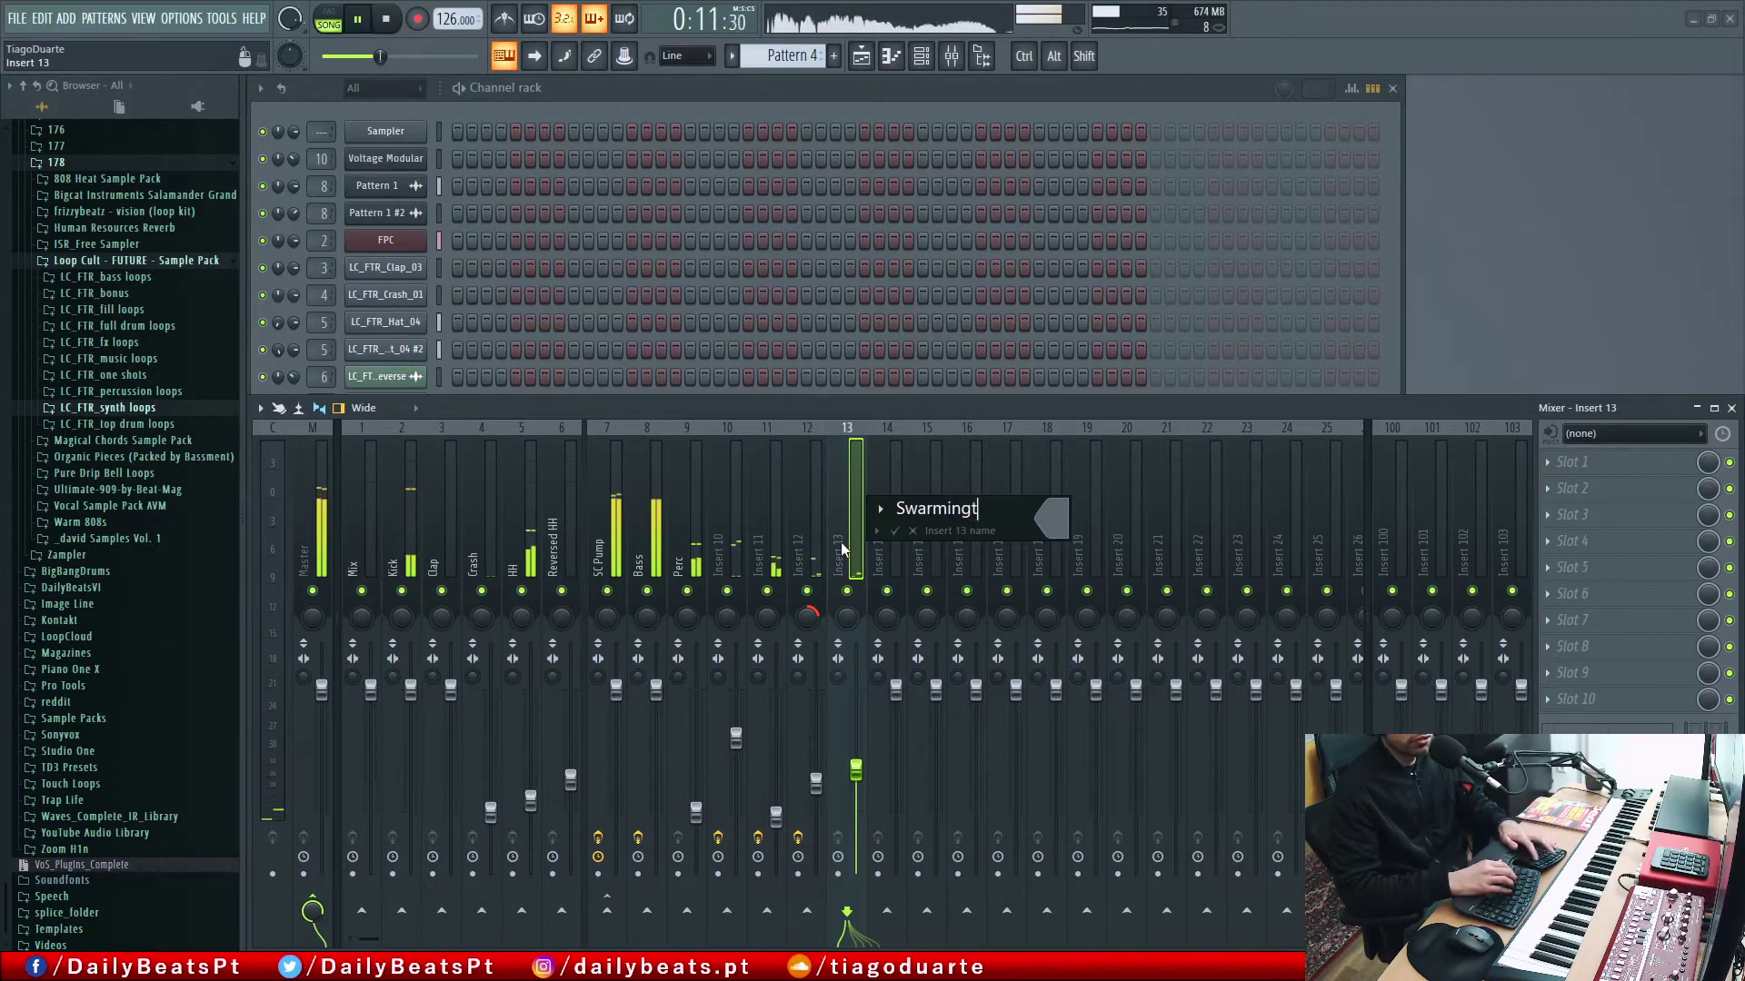
{"action": "key", "text": "Return"}
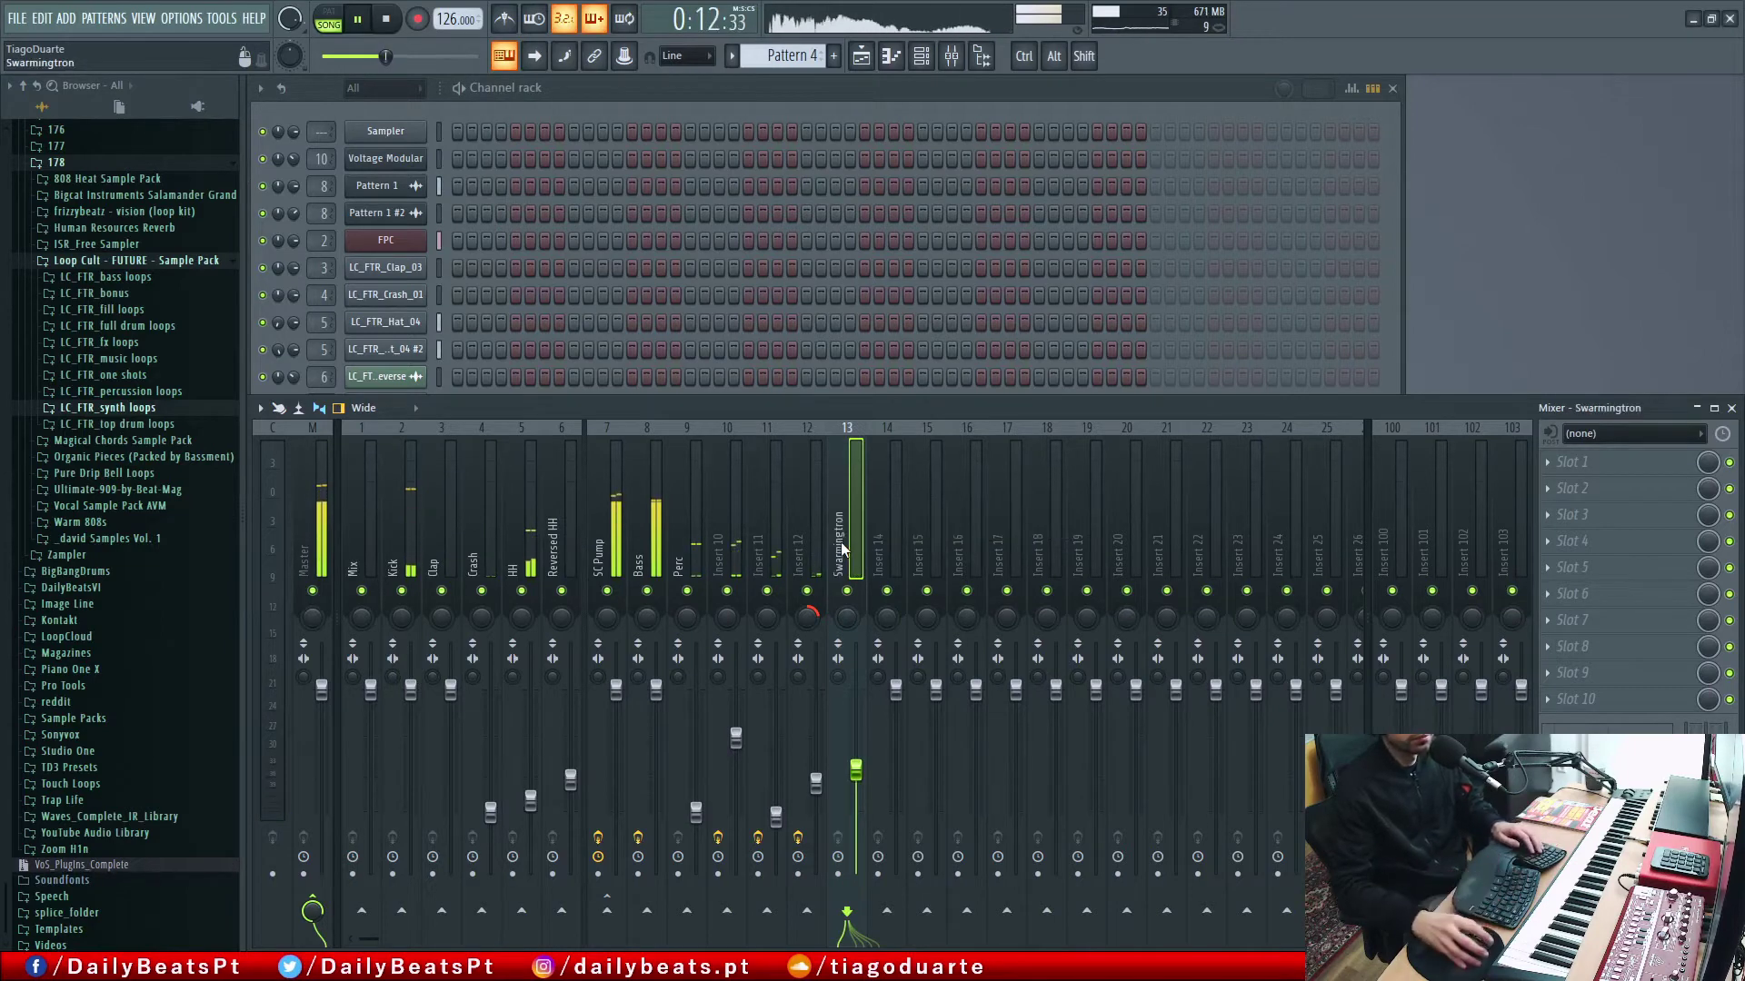
{"action": "left_click_drag", "start_coordinate": [857, 773], "coordinate": [862, 785]}
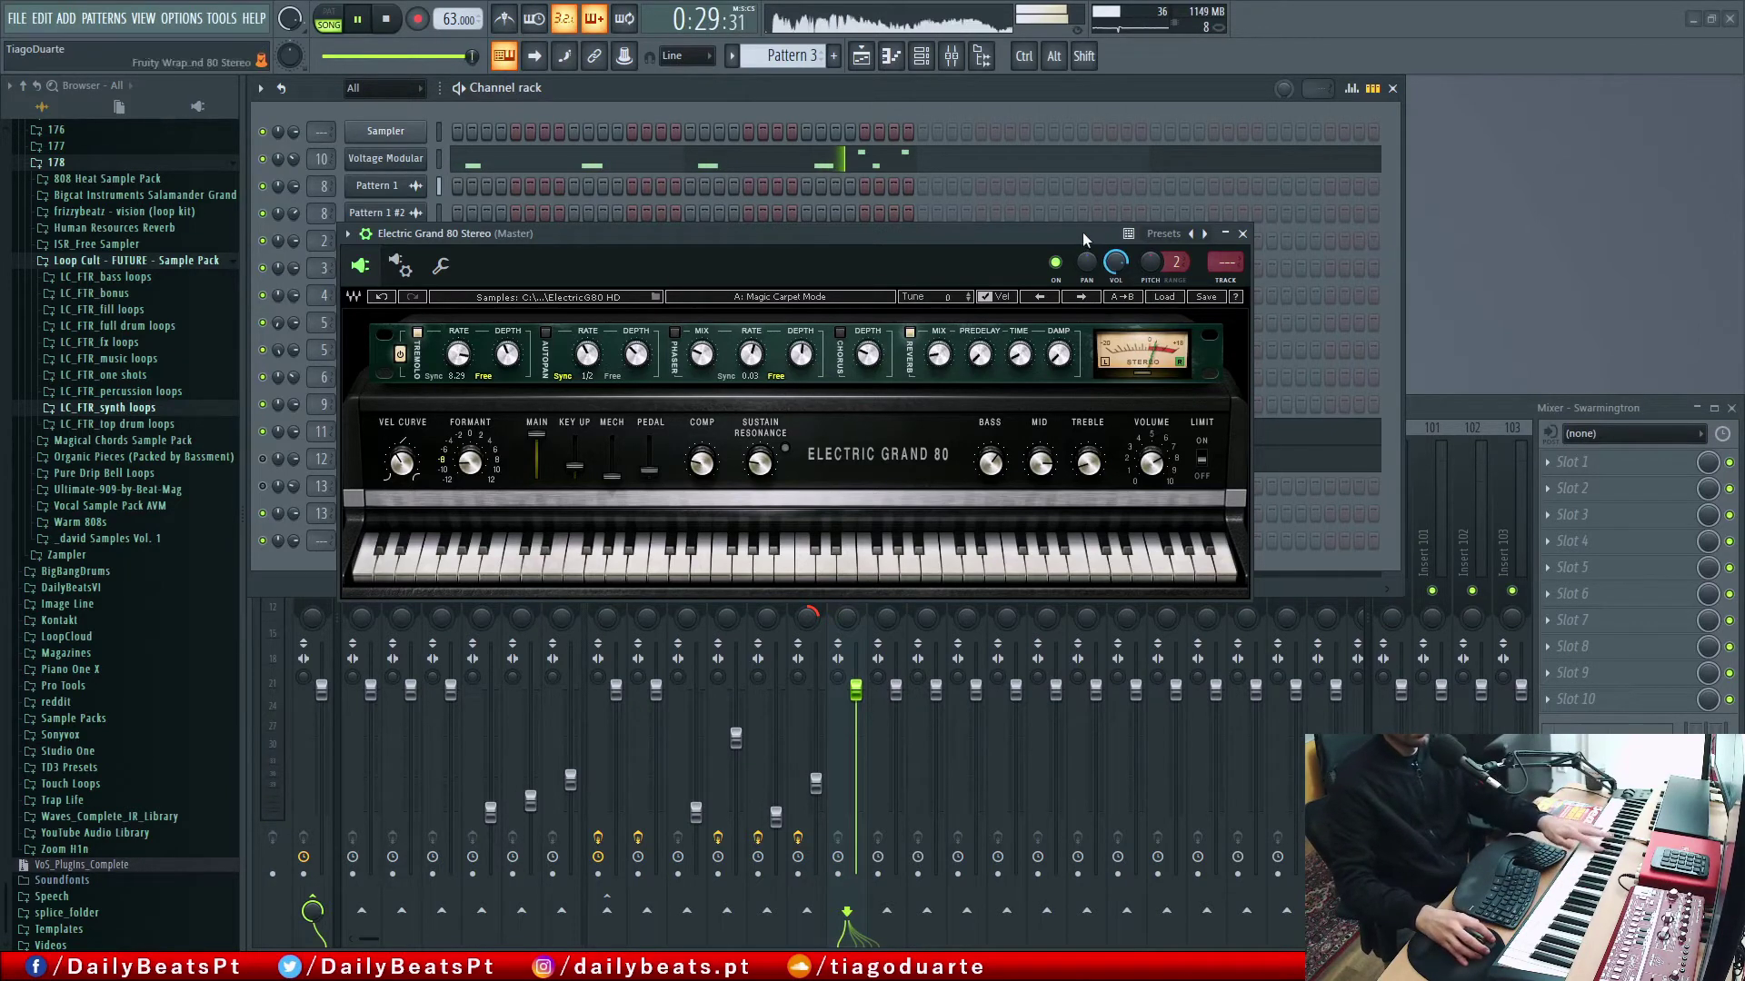
Step: Record a melody of mostly short D#6 notes into Pattern 3 with the Electric Grand 80 Stereo channel
{"action": "left_click", "coordinate": [1242, 234]}
{"action": "key", "text": "space"}
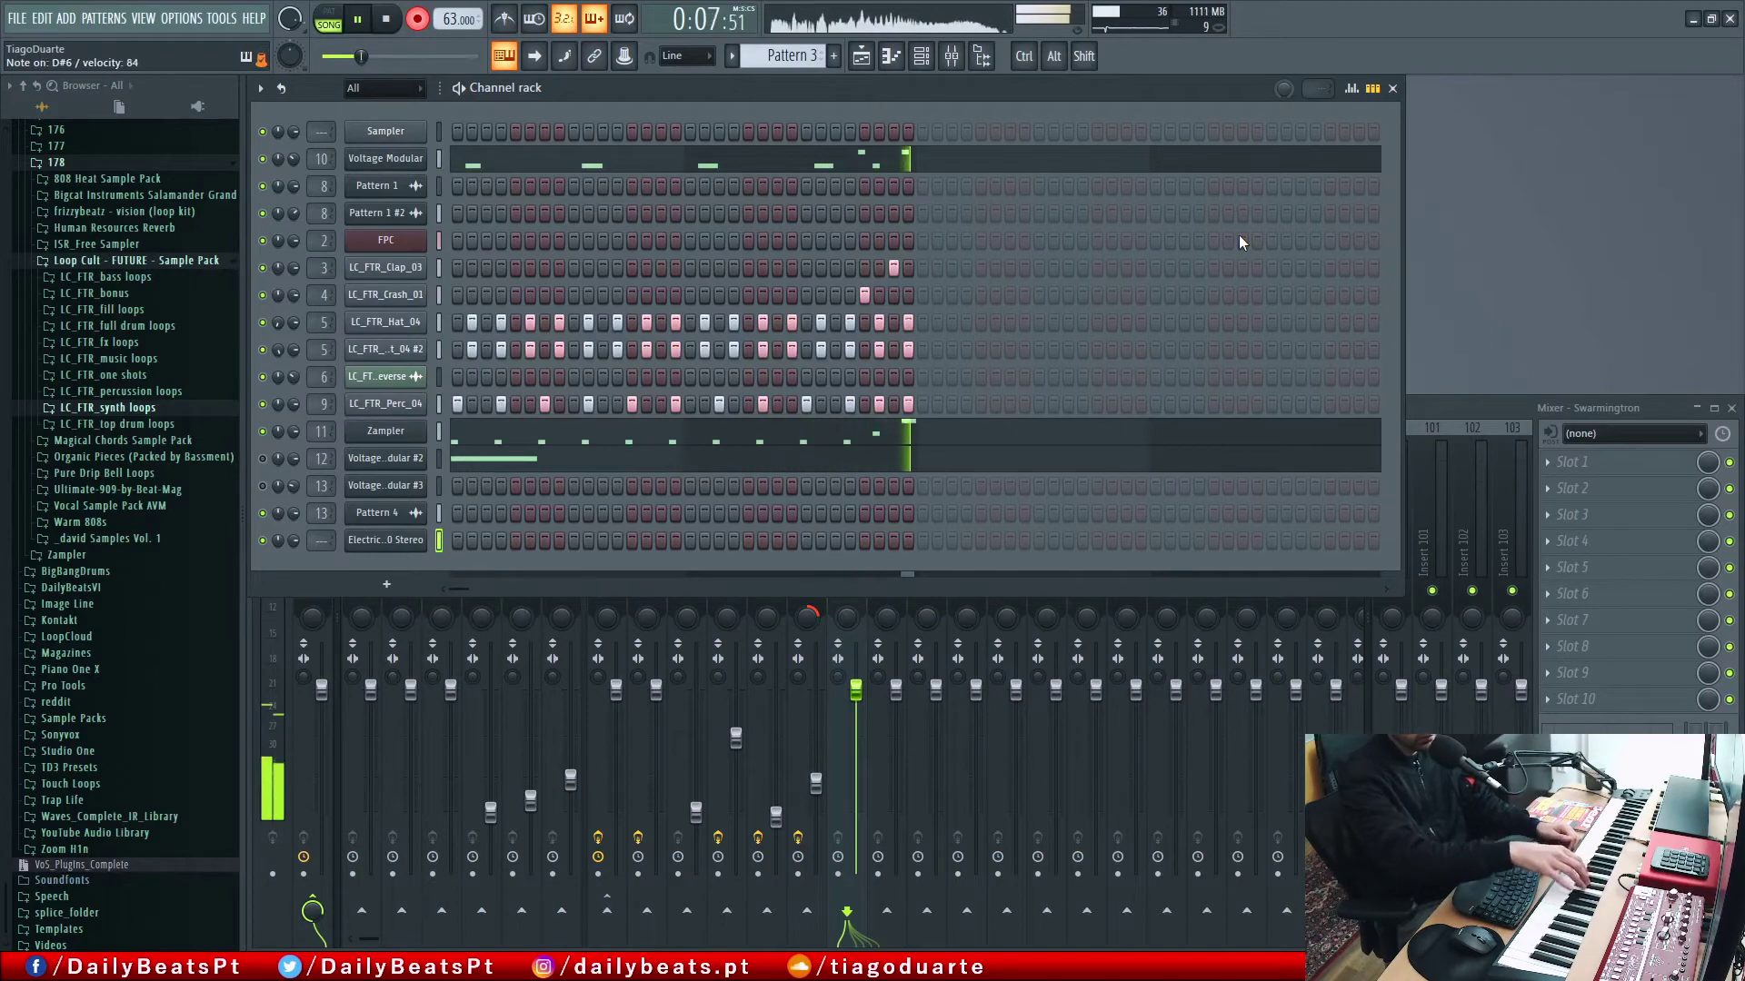
{"action": "key", "text": "space"}
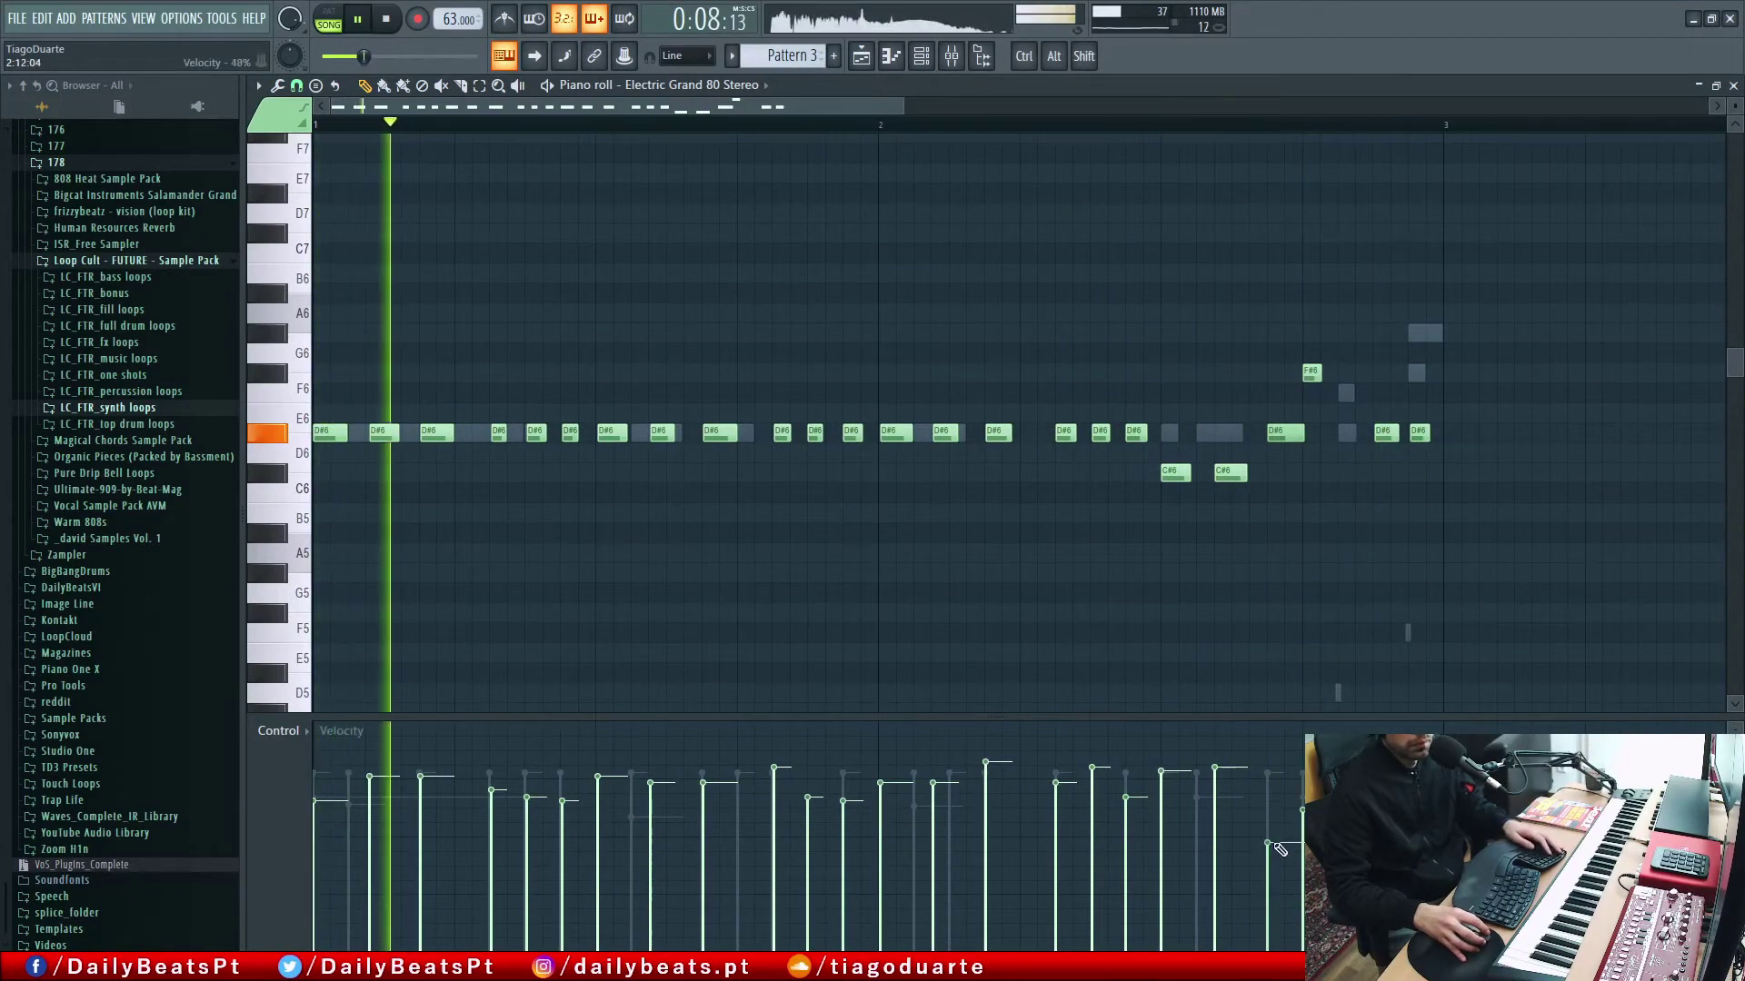
{"action": "key", "text": "Escape"}
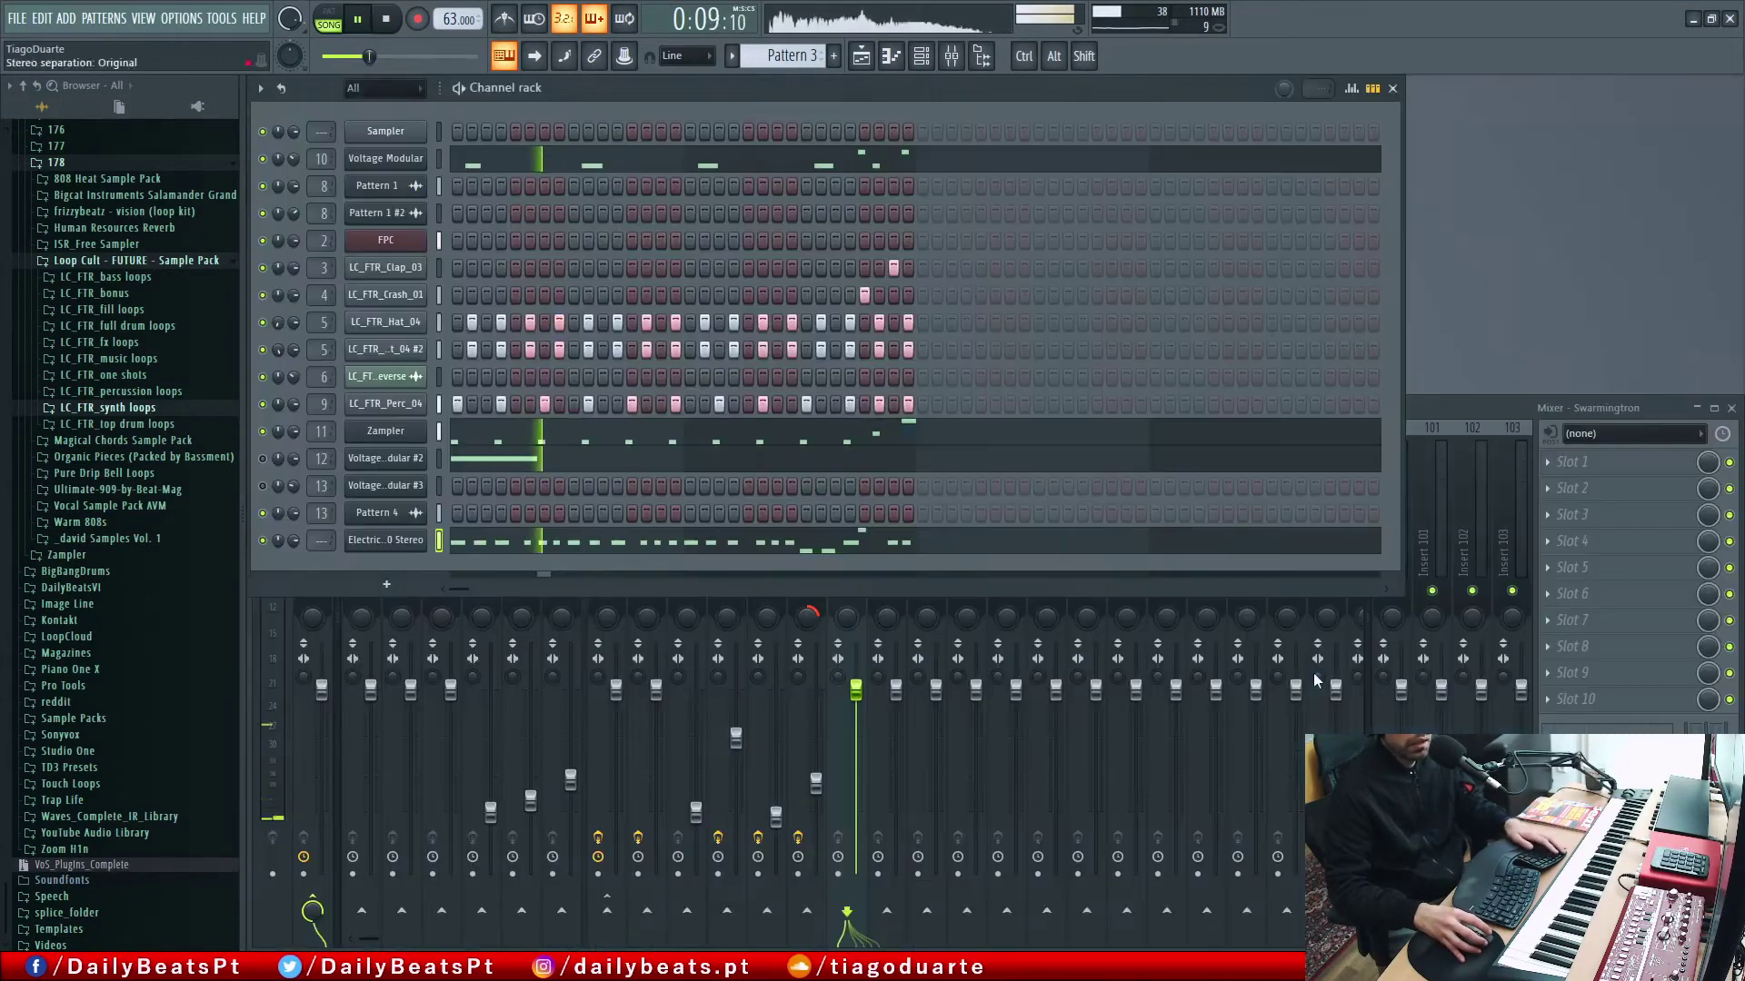
Step: Audition Electric Grand 80 presets on the recorded melody, stepping back from Lobby Piano to Init and forward past Plain Vanilla
{"action": "left_click", "coordinate": [407, 542]}
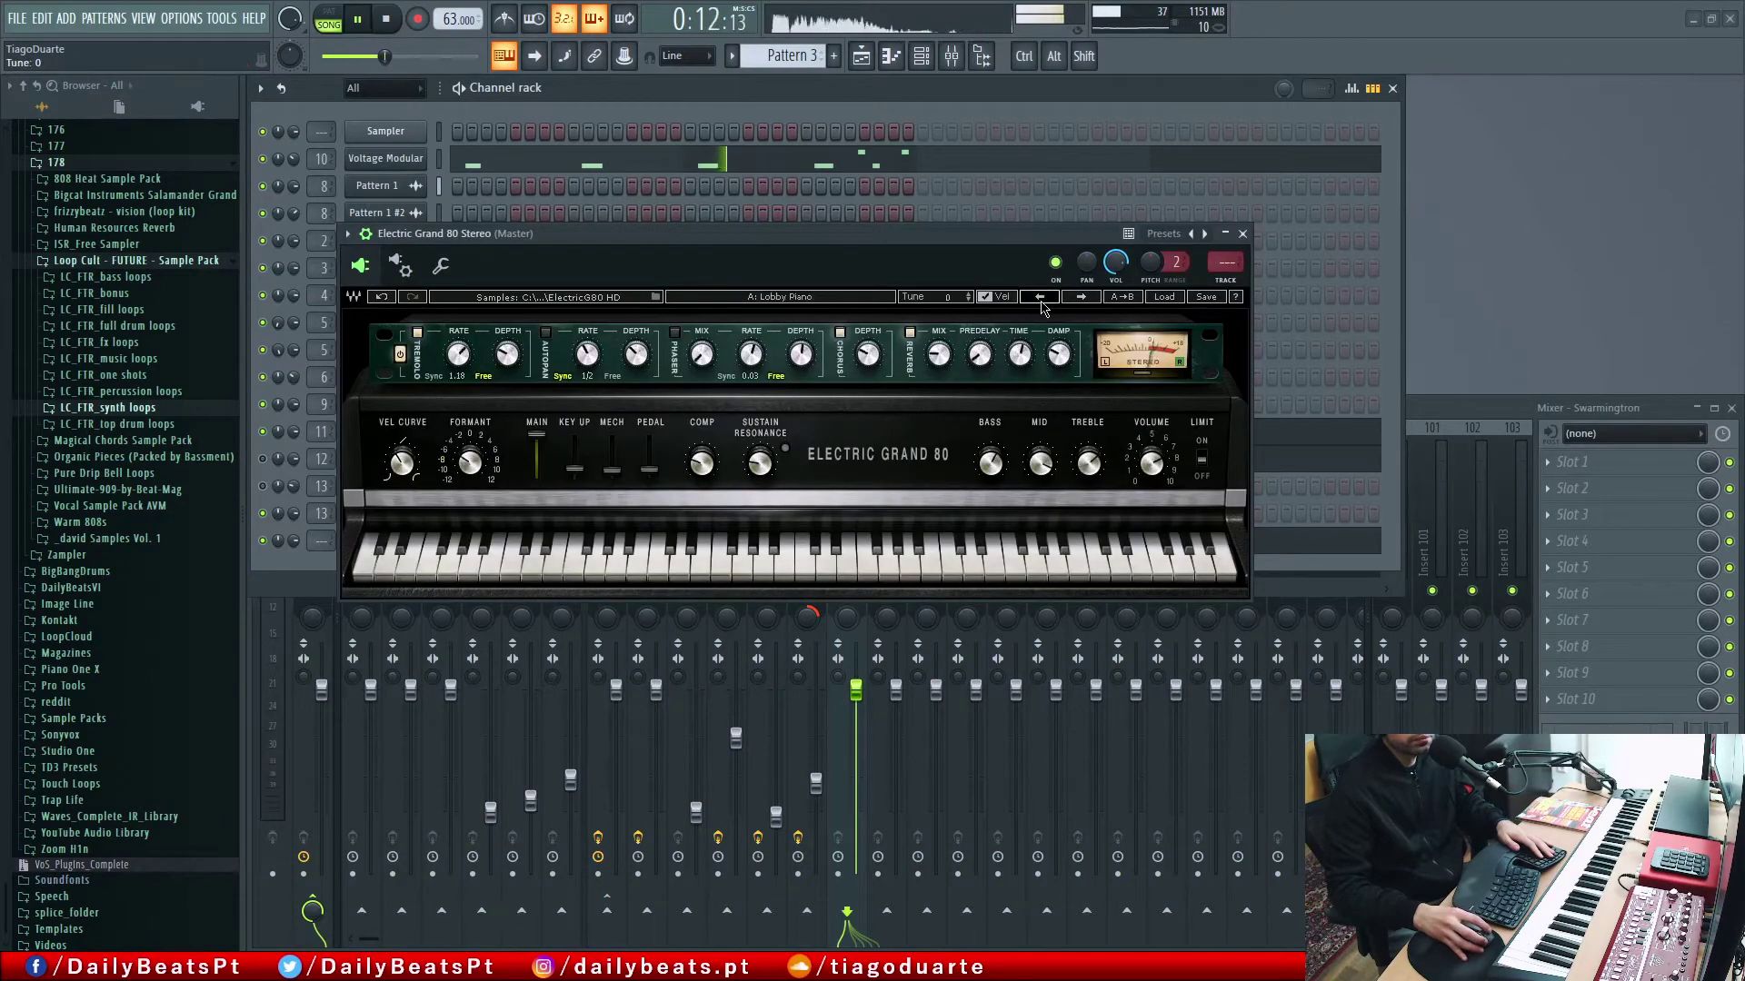
{"action": "left_click", "coordinate": [1041, 298]}
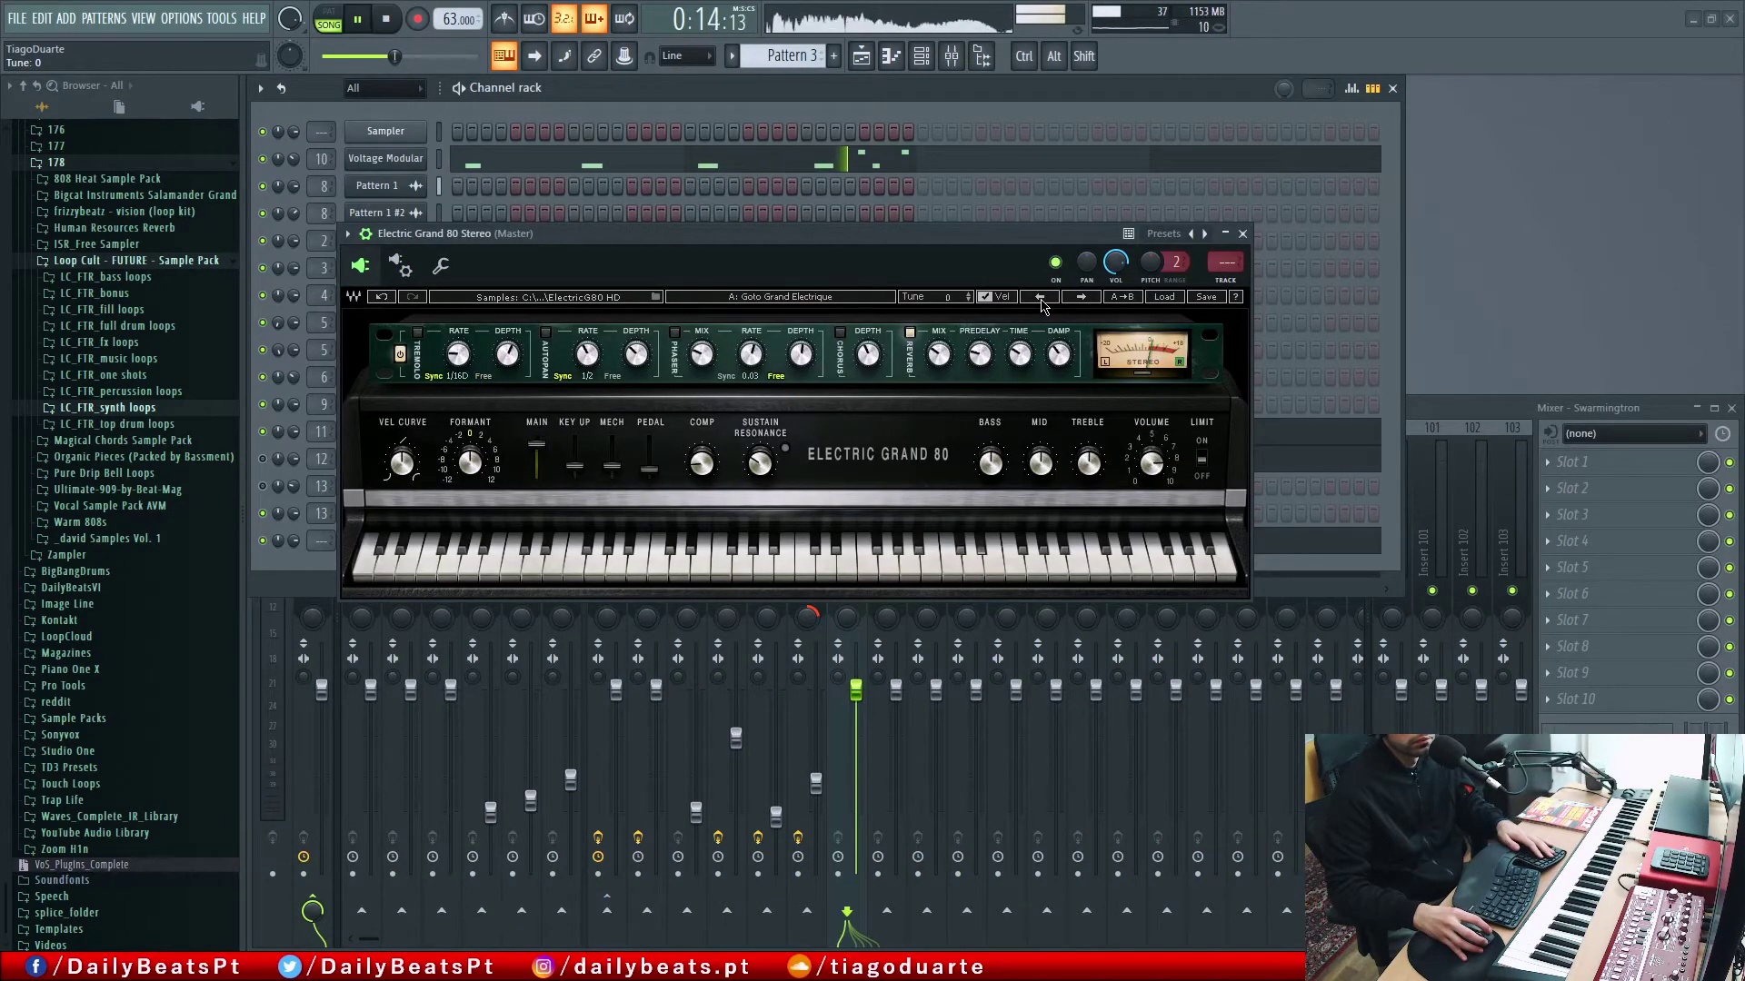
{"action": "left_click", "coordinate": [1041, 298]}
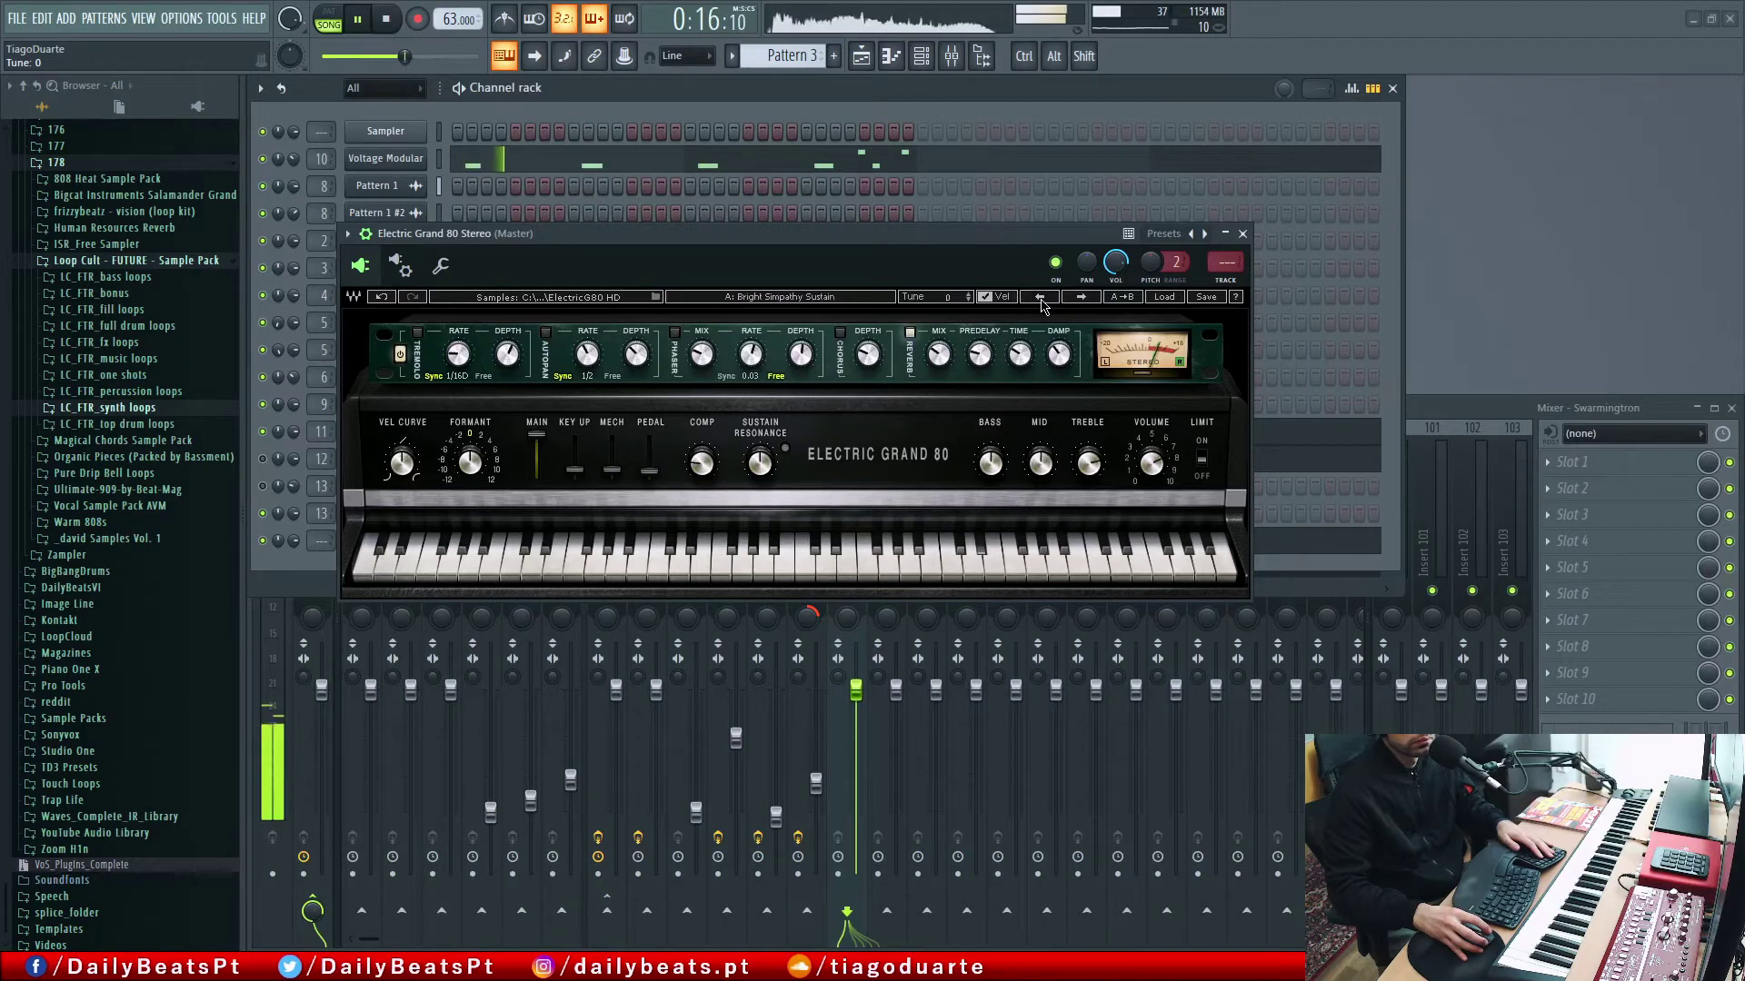
{"action": "left_click", "coordinate": [1040, 298]}
{"action": "left_click", "coordinate": [1040, 298]}
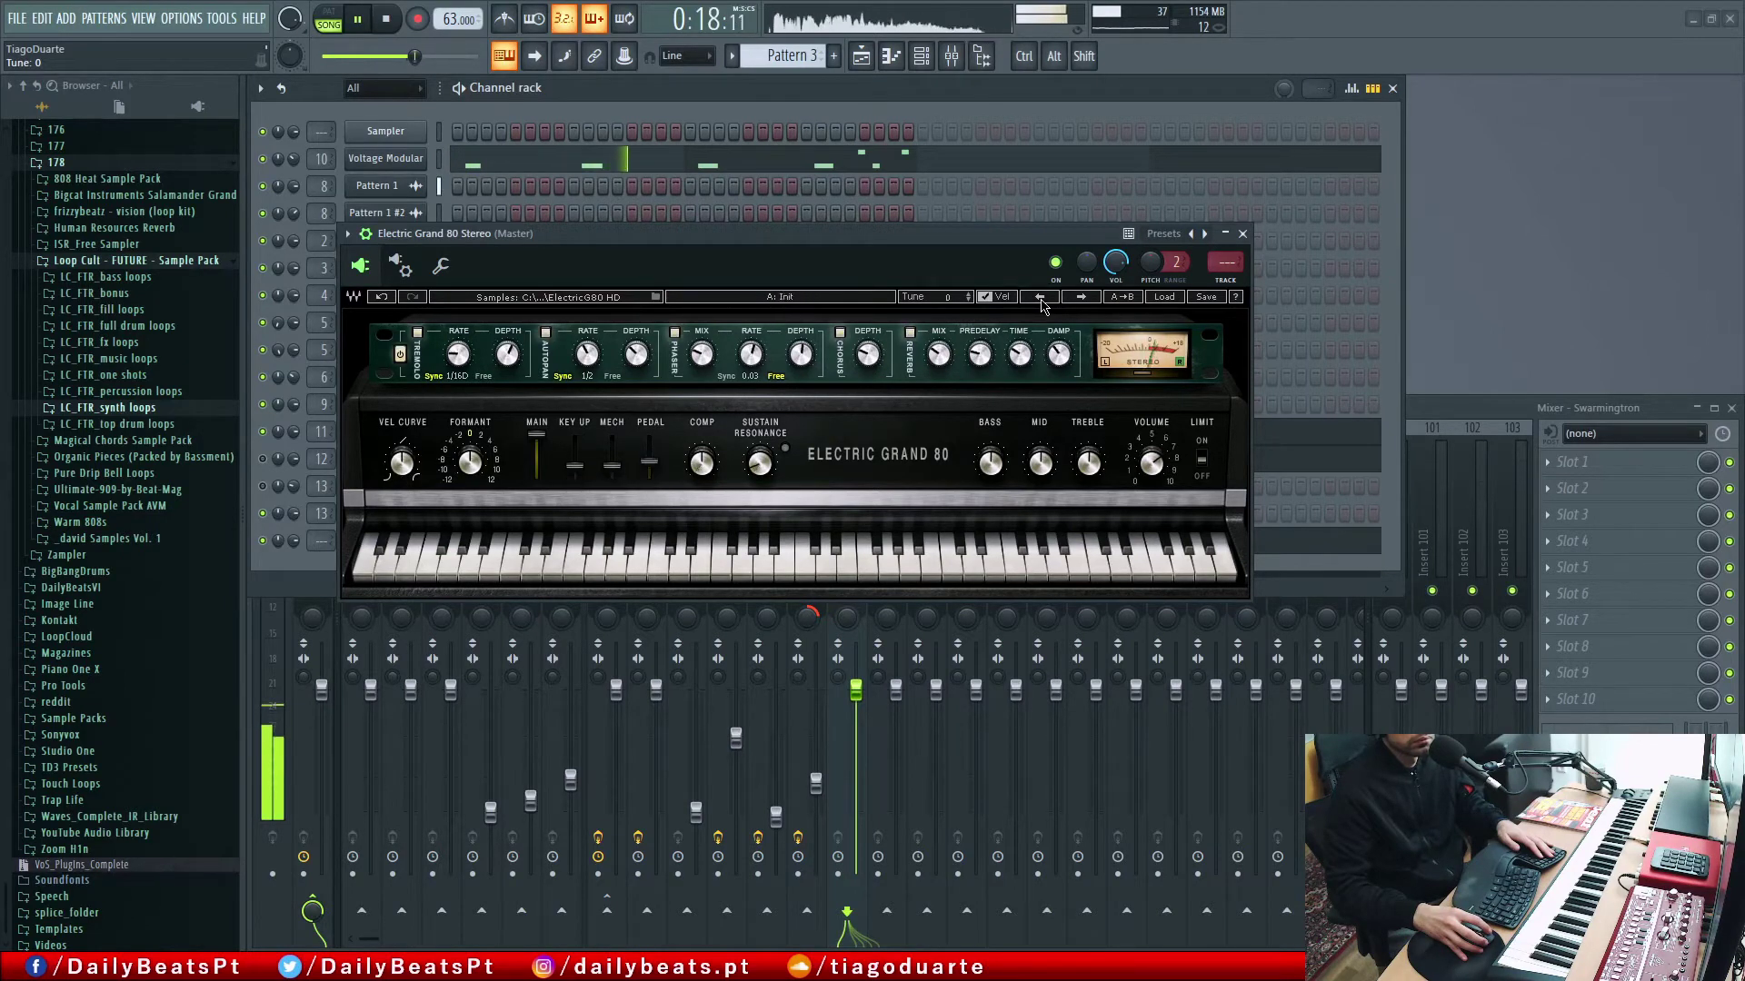
{"action": "left_click", "coordinate": [1080, 298]}
{"action": "left_click", "coordinate": [1079, 298]}
{"action": "left_click", "coordinate": [1079, 298]}
{"action": "left_click", "coordinate": [1075, 298]}
{"action": "left_click", "coordinate": [1078, 298]}
{"action": "left_click", "coordinate": [1078, 298]}
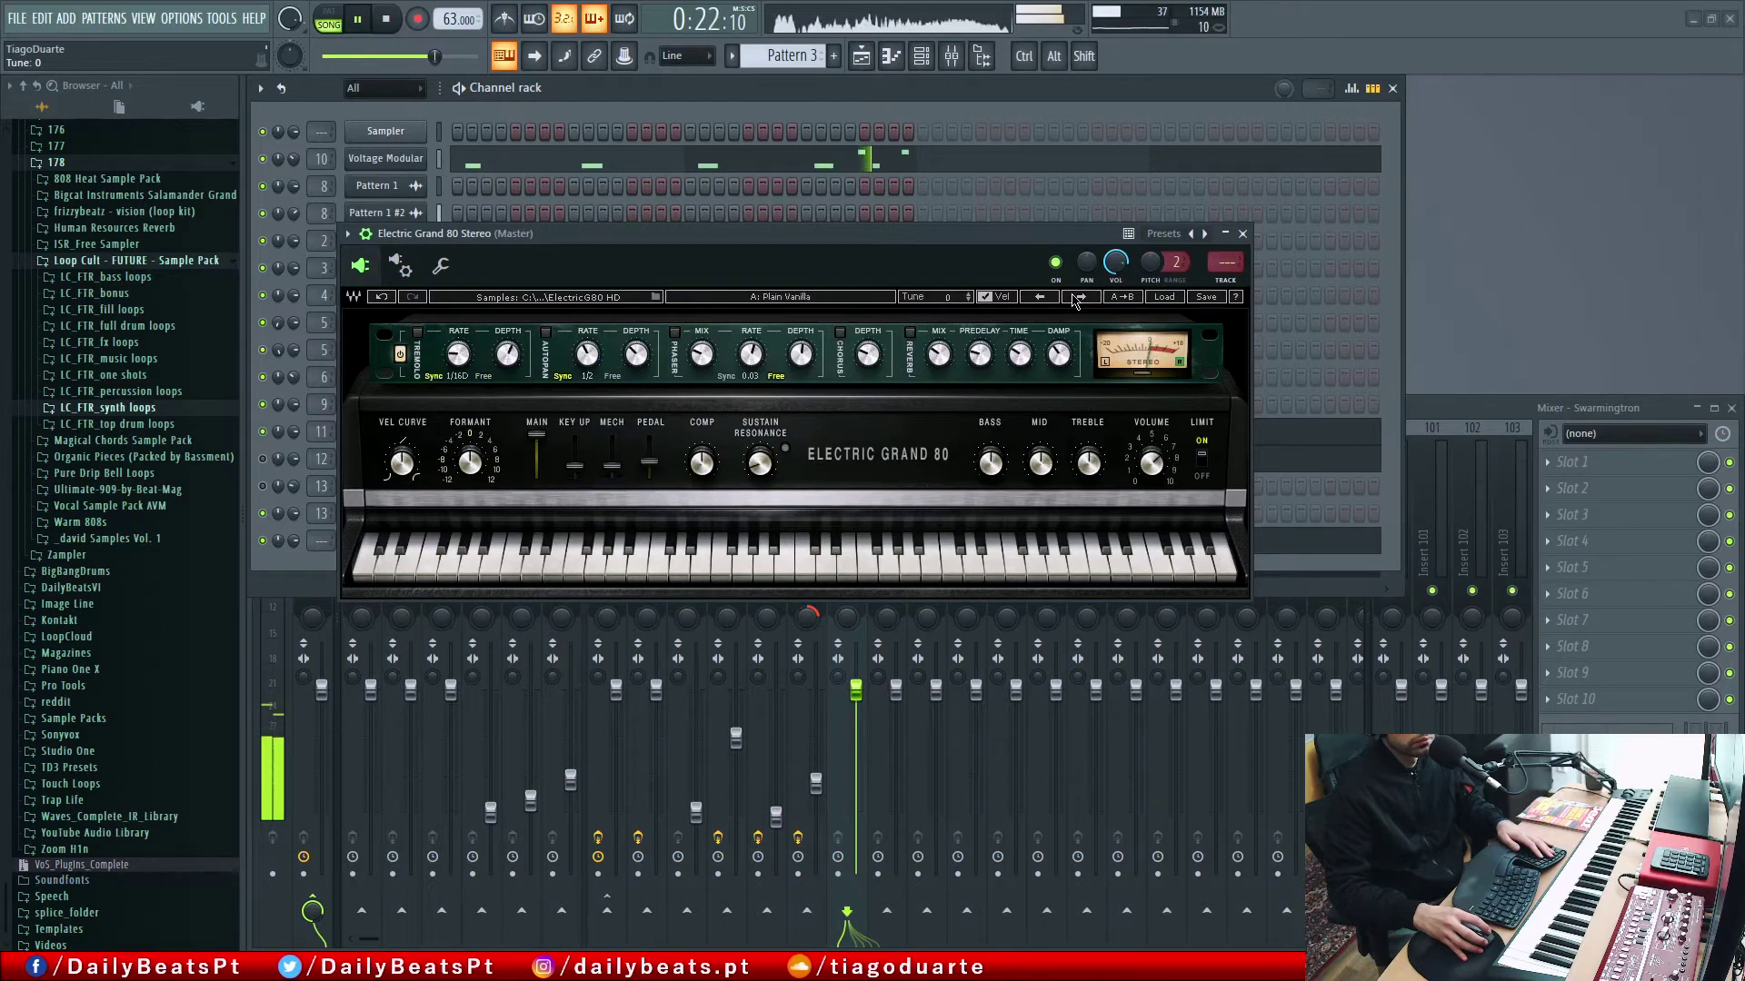
{"action": "left_click", "coordinate": [1078, 298]}
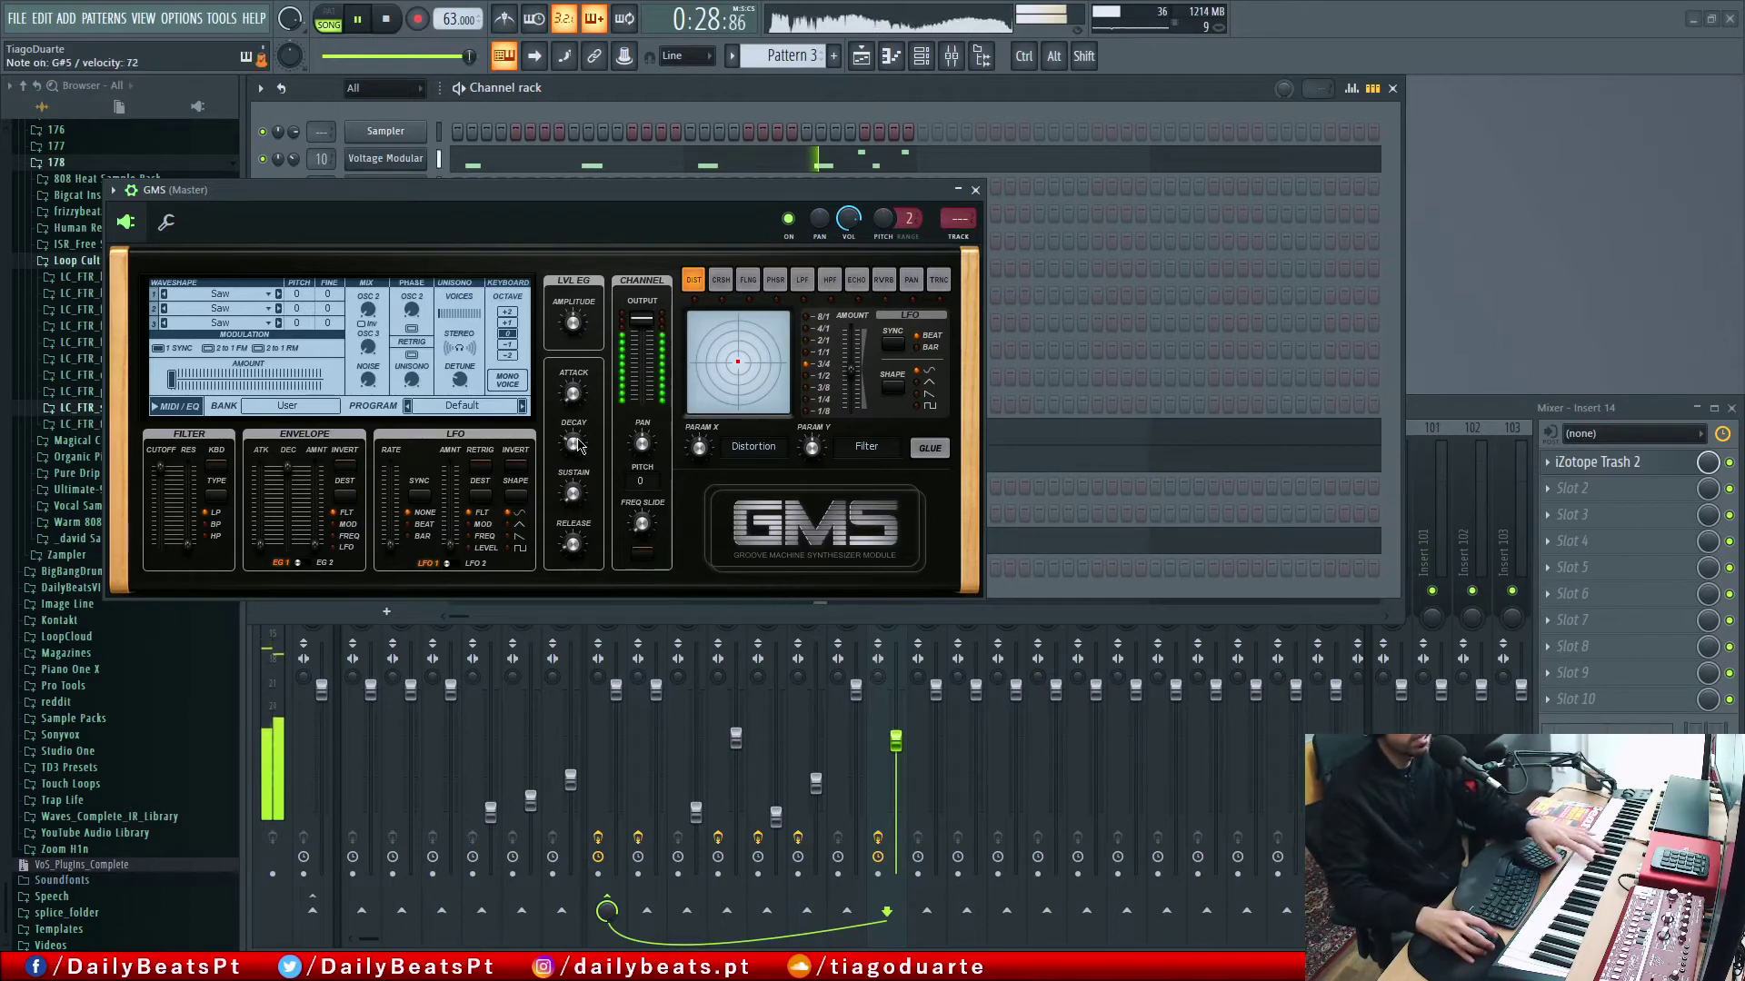
Step: Set the GMS synth's unison voices to 3 and adjust its unison stereo setting
{"action": "left_click_drag", "start_coordinate": [443, 315], "coordinate": [445, 314]}
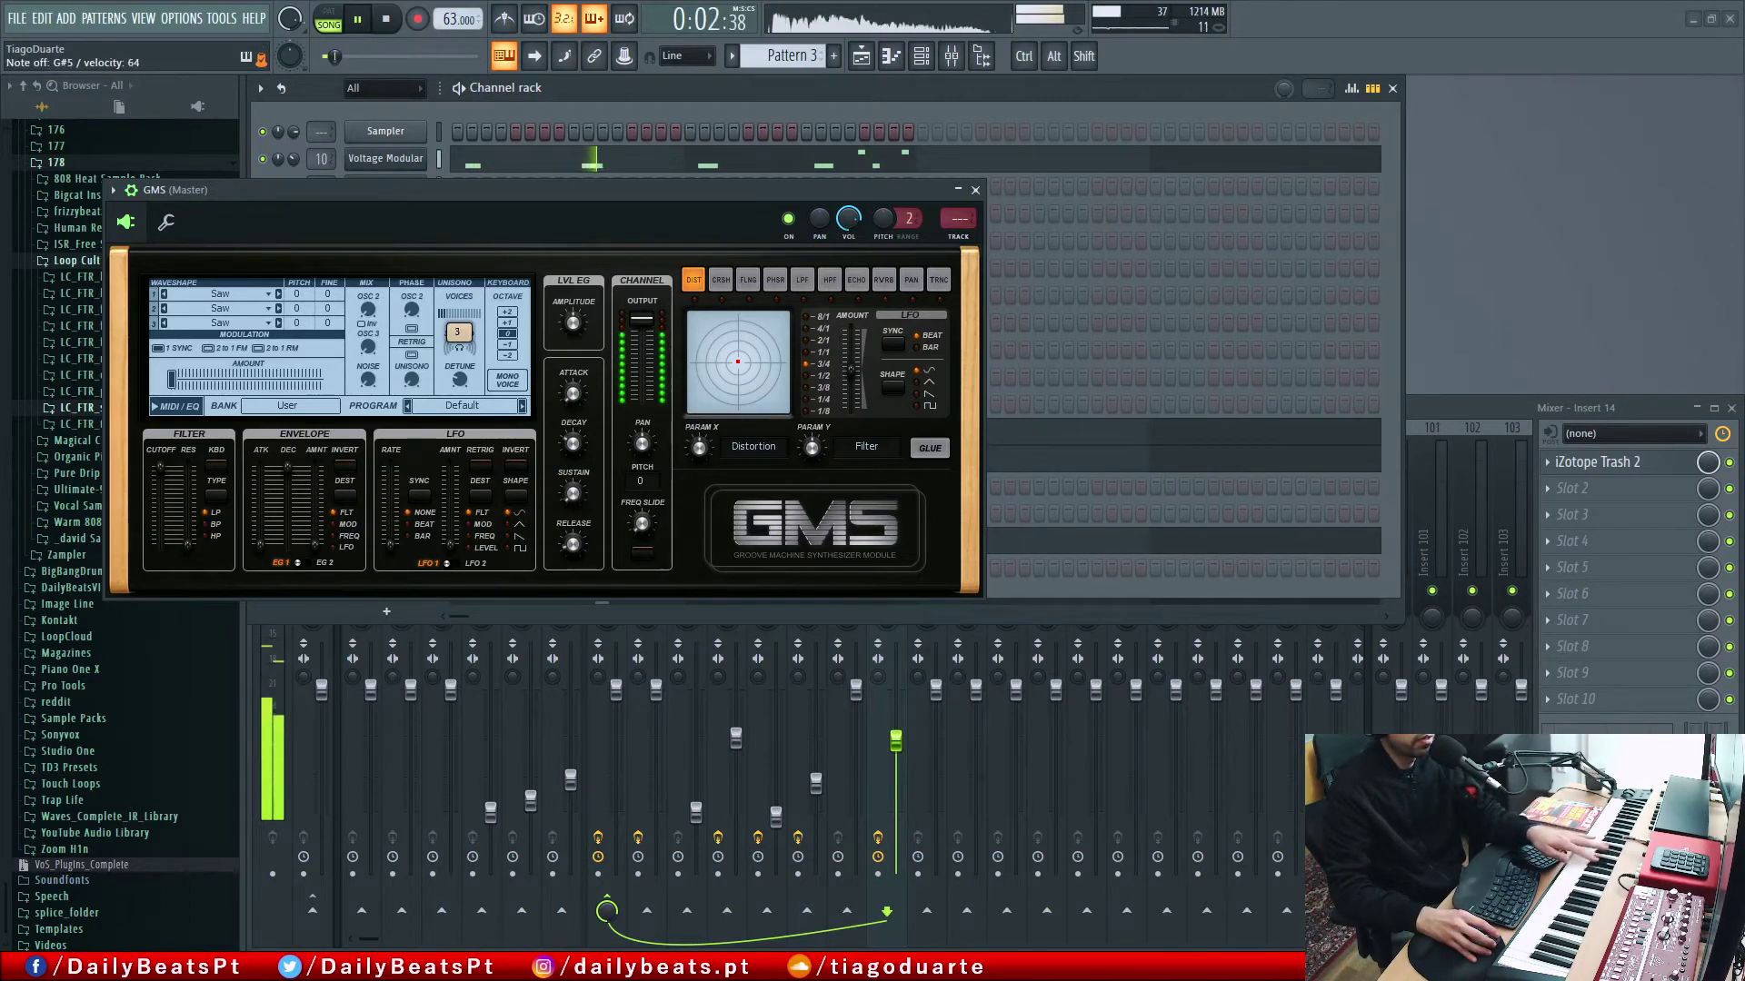
{"action": "left_click_drag", "start_coordinate": [460, 348], "coordinate": [459, 309]}
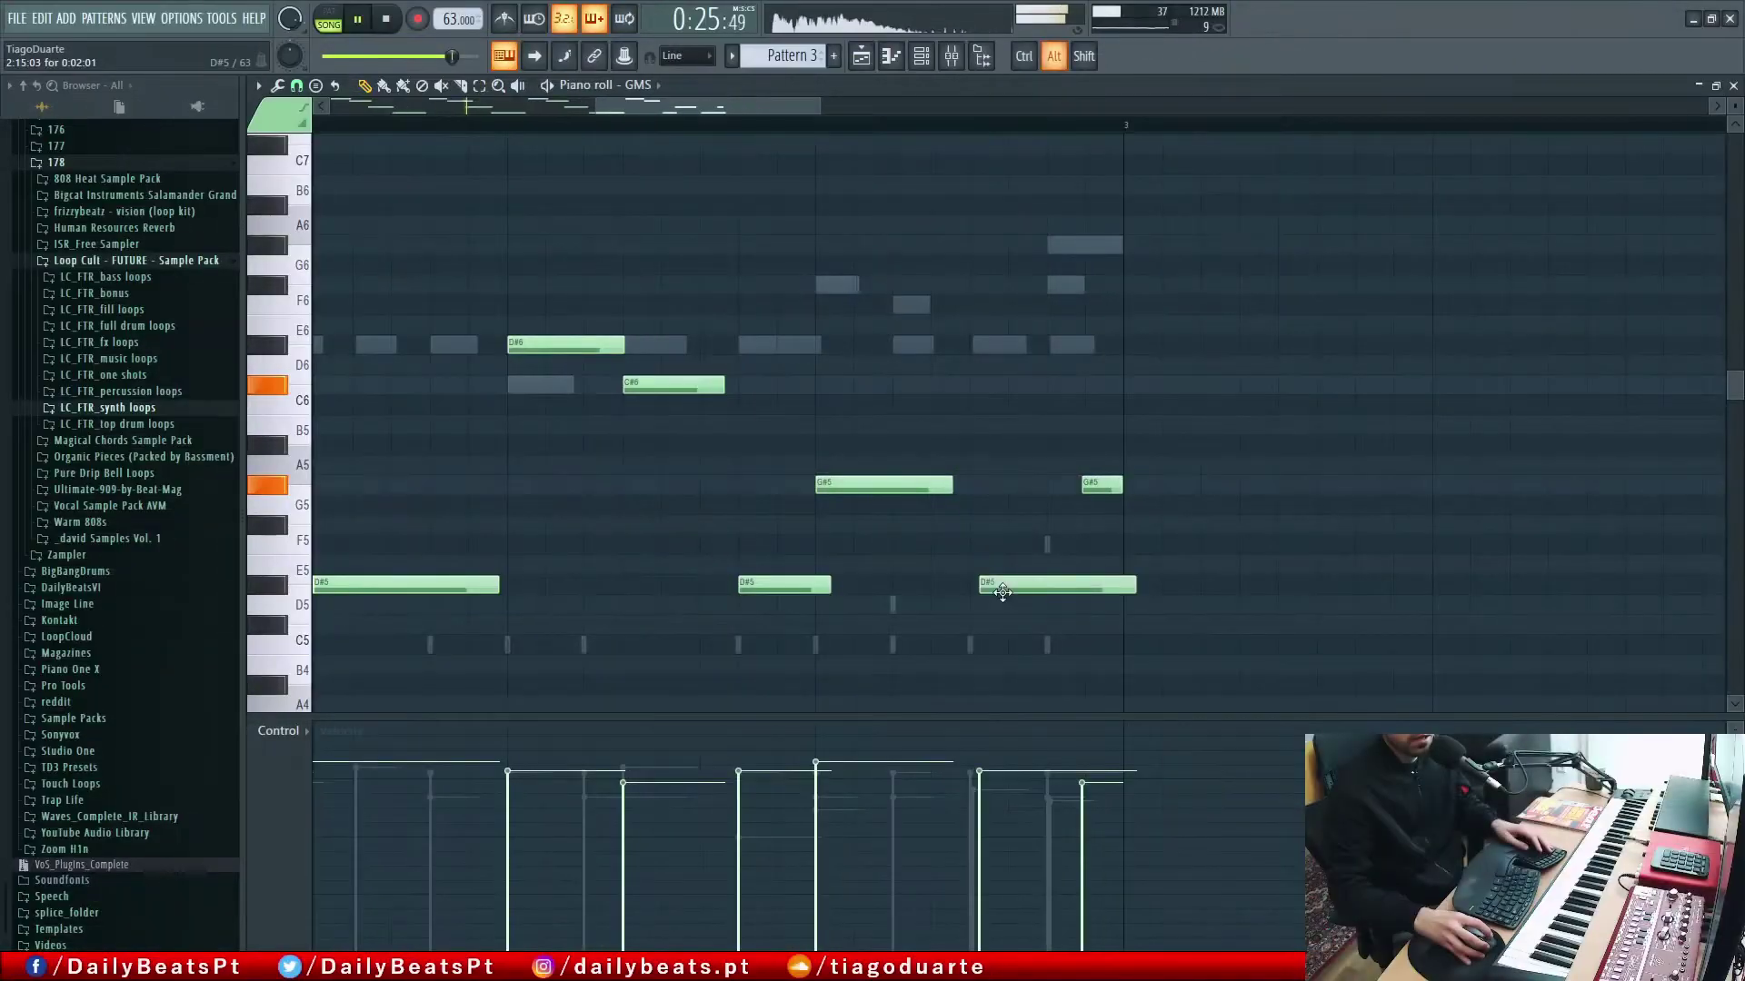
Step: Move the D#5 note near the end of the GMS melody up to A#5 and raise the closing note to G#6
{"action": "left_click_drag", "start_coordinate": [1002, 593], "coordinate": [994, 593]}
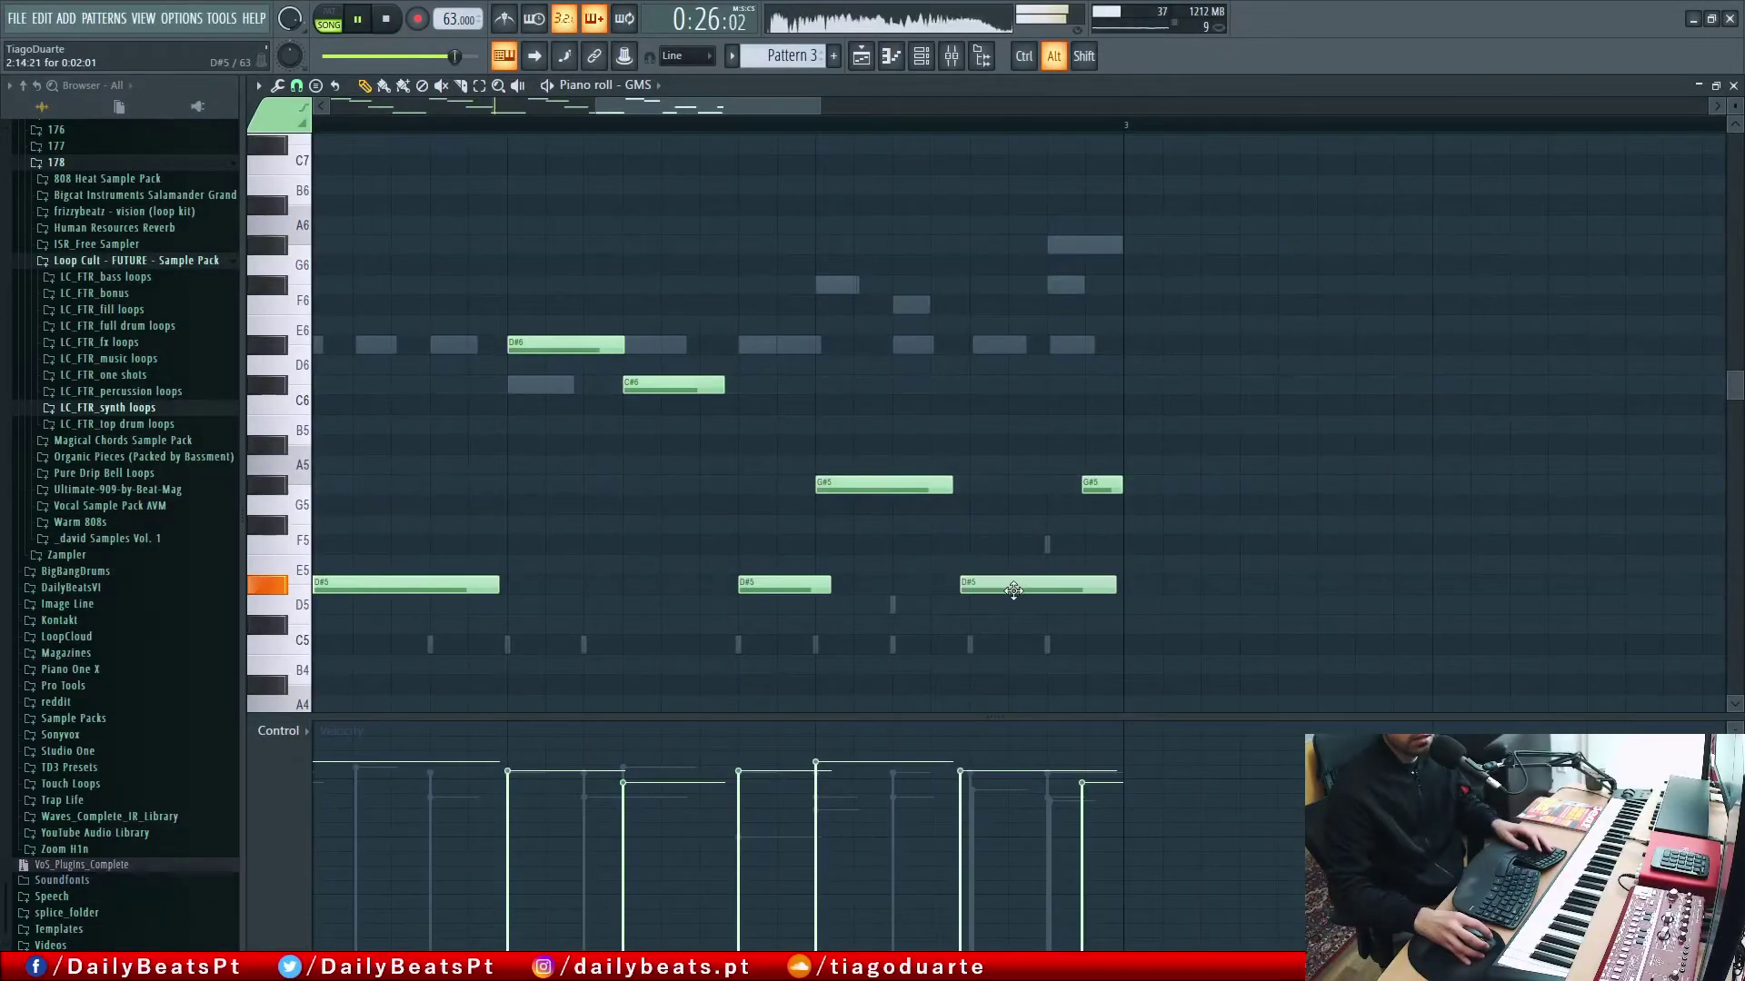
{"action": "left_click_drag", "start_coordinate": [1125, 588], "coordinate": [997, 441]}
{"action": "left_click_drag", "start_coordinate": [1100, 483], "coordinate": [1119, 254]}
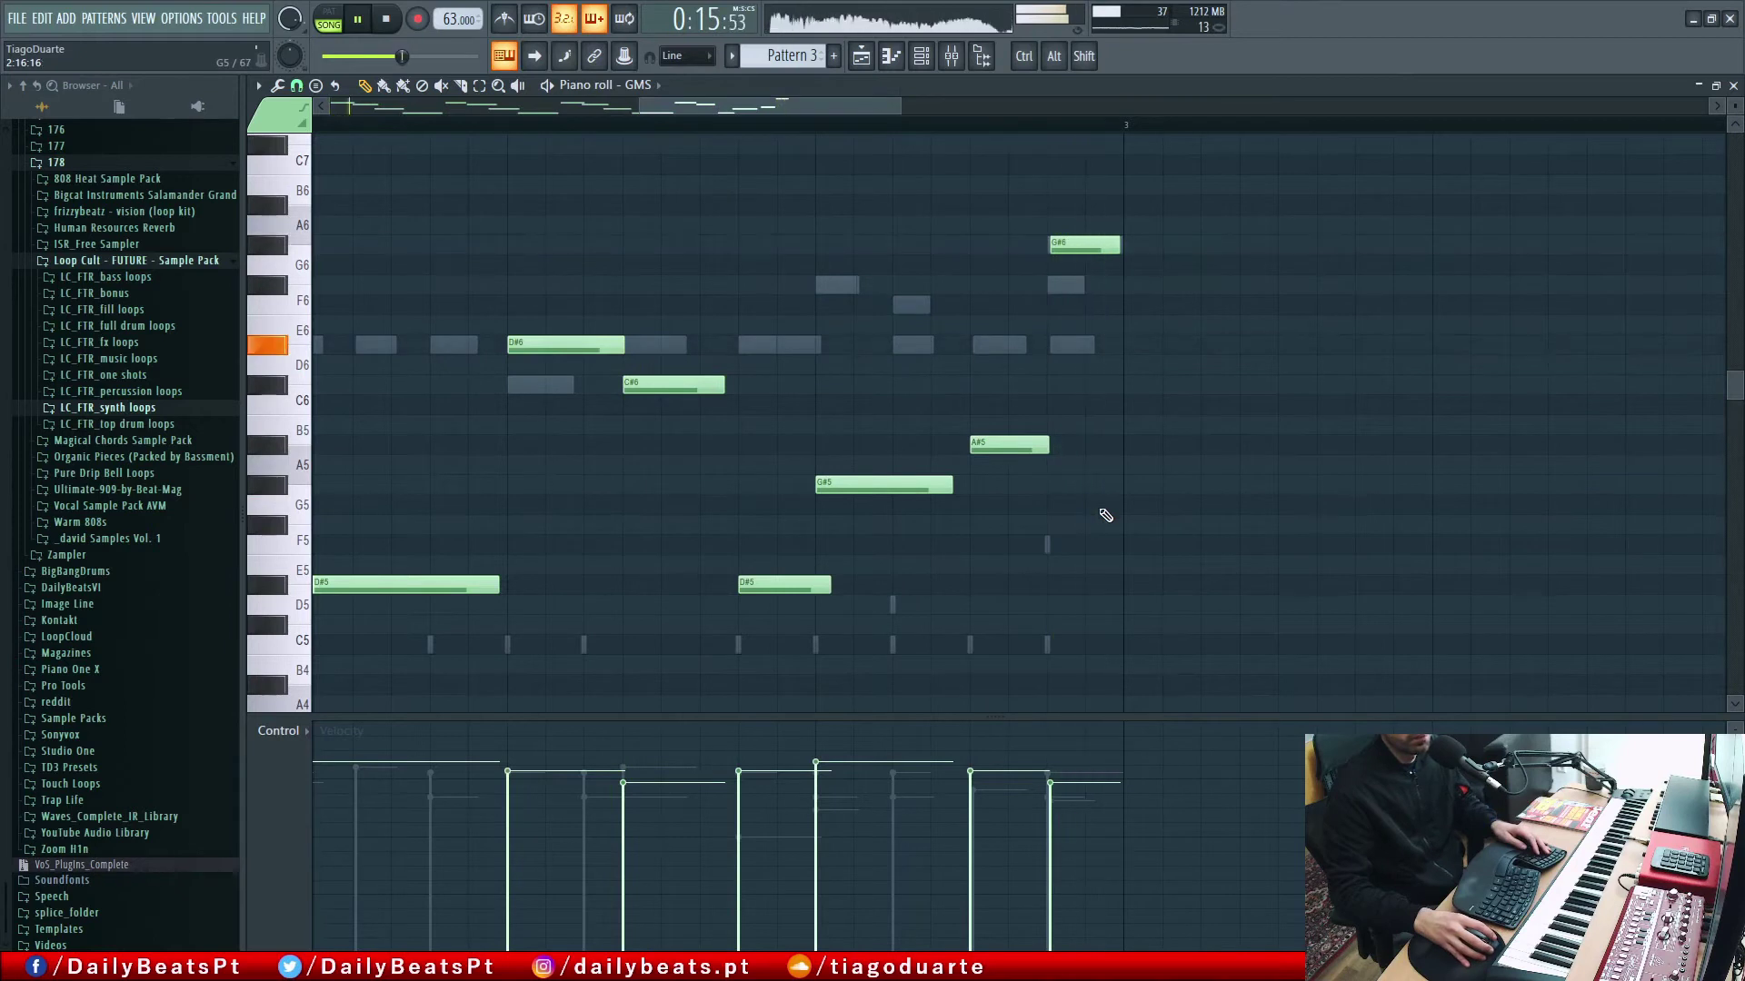
Step: Move the A#5 note earlier and up to D#6, then raise the G#5 note to F#6 and shorten it
{"action": "left_click_drag", "start_coordinate": [1009, 447], "coordinate": [937, 345]}
{"action": "left_click_drag", "start_coordinate": [846, 488], "coordinate": [847, 273]}
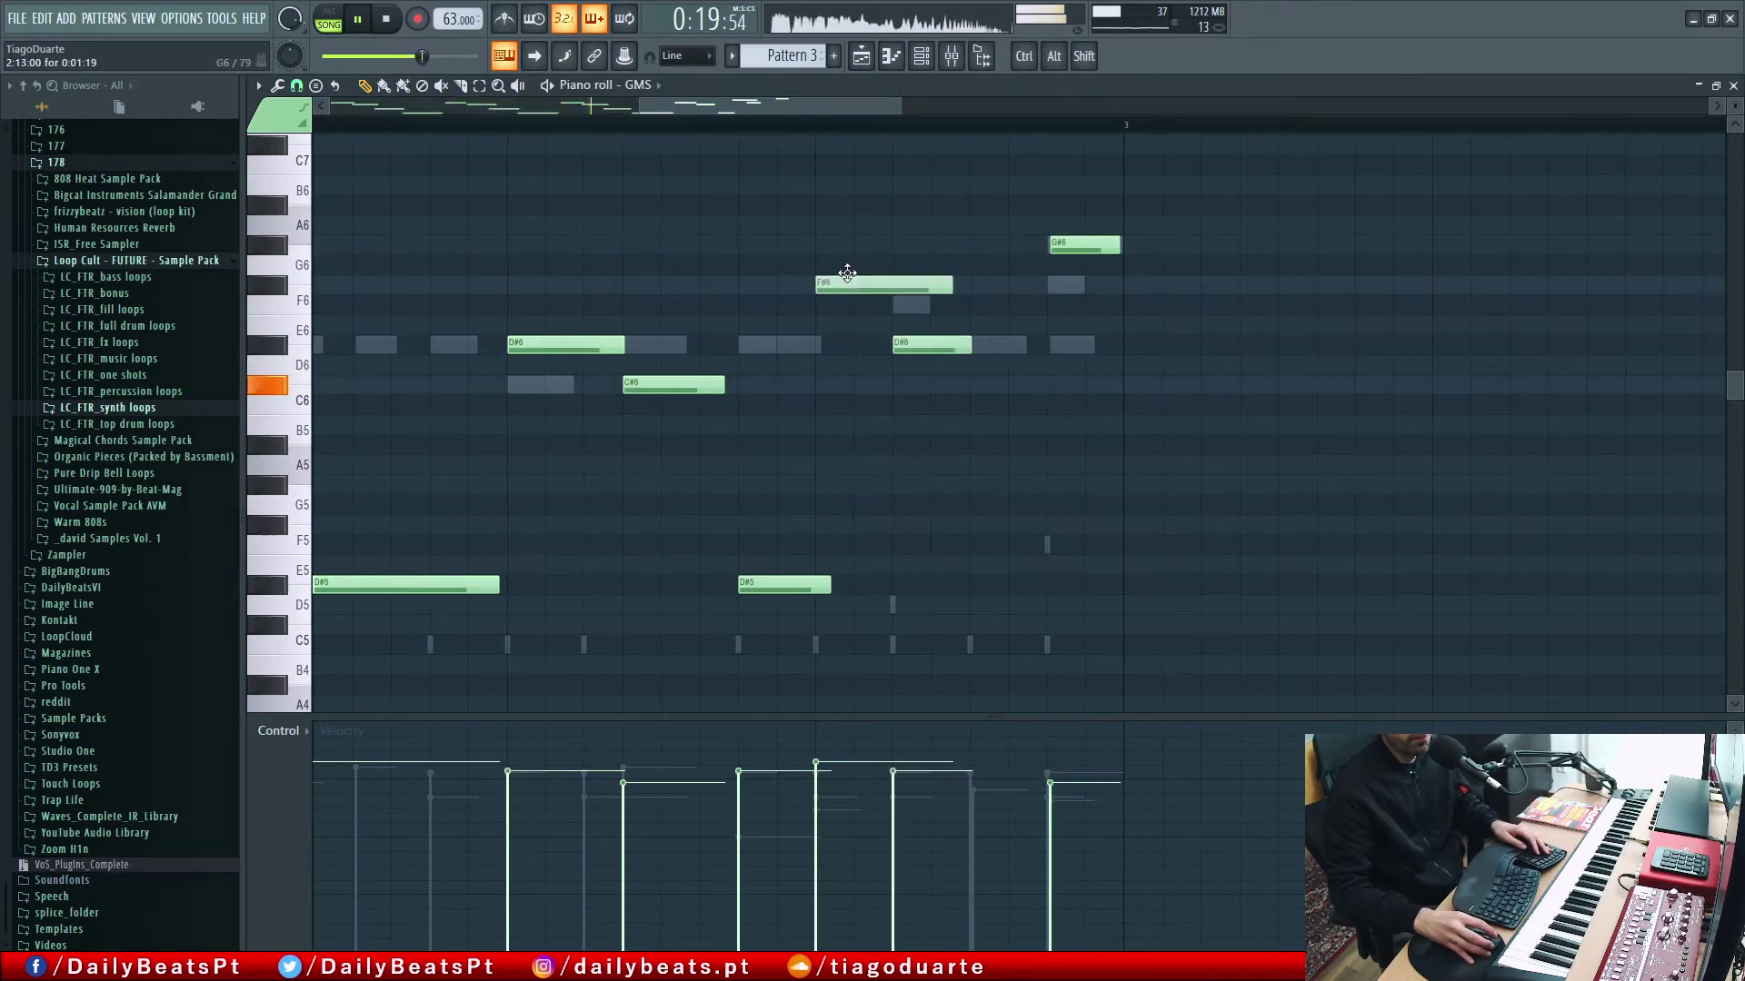
{"action": "left_click_drag", "start_coordinate": [949, 290], "coordinate": [875, 290]}
{"action": "right_click", "coordinate": [813, 589]}
{"action": "left_click", "coordinate": [815, 589]}
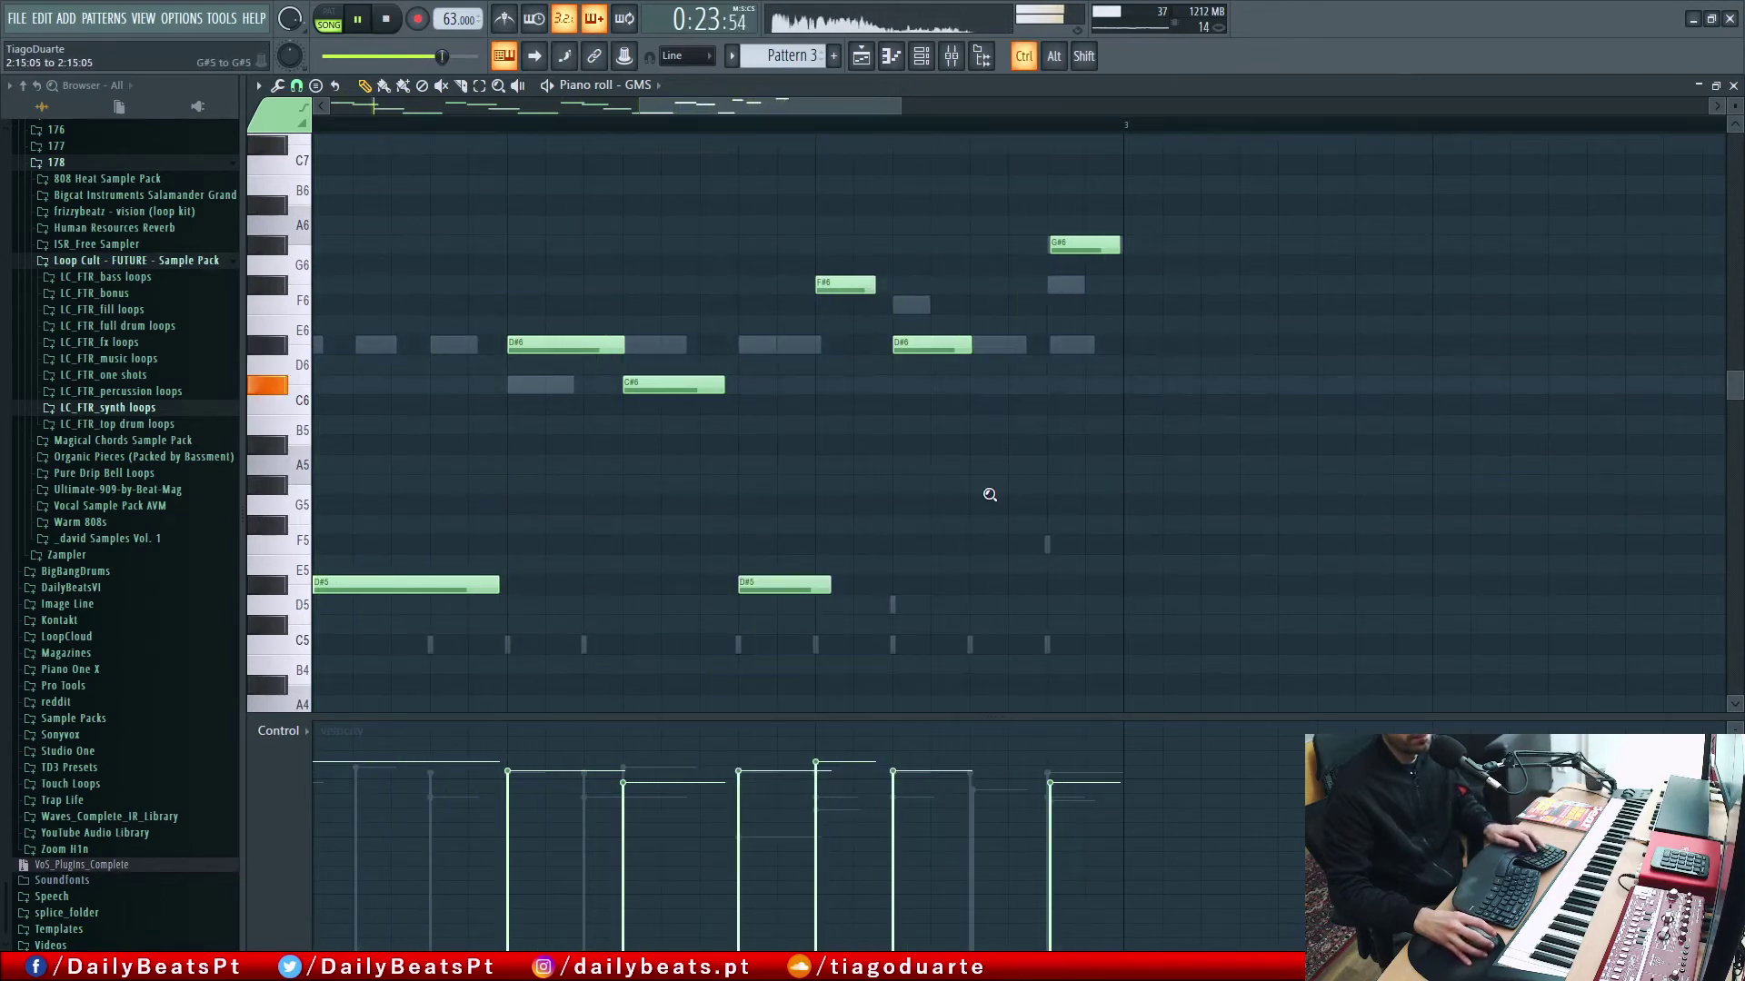
Step: Reshape the end of the GMS Amp Sustain automation in the playlist, with a short peak plateau before bar 17 and a curved final drop
{"action": "scroll", "coordinate": [1079, 504], "scroll_direction": "down", "scroll_amount": 3, "text": "ctrl"}
{"action": "key", "text": "F7"}
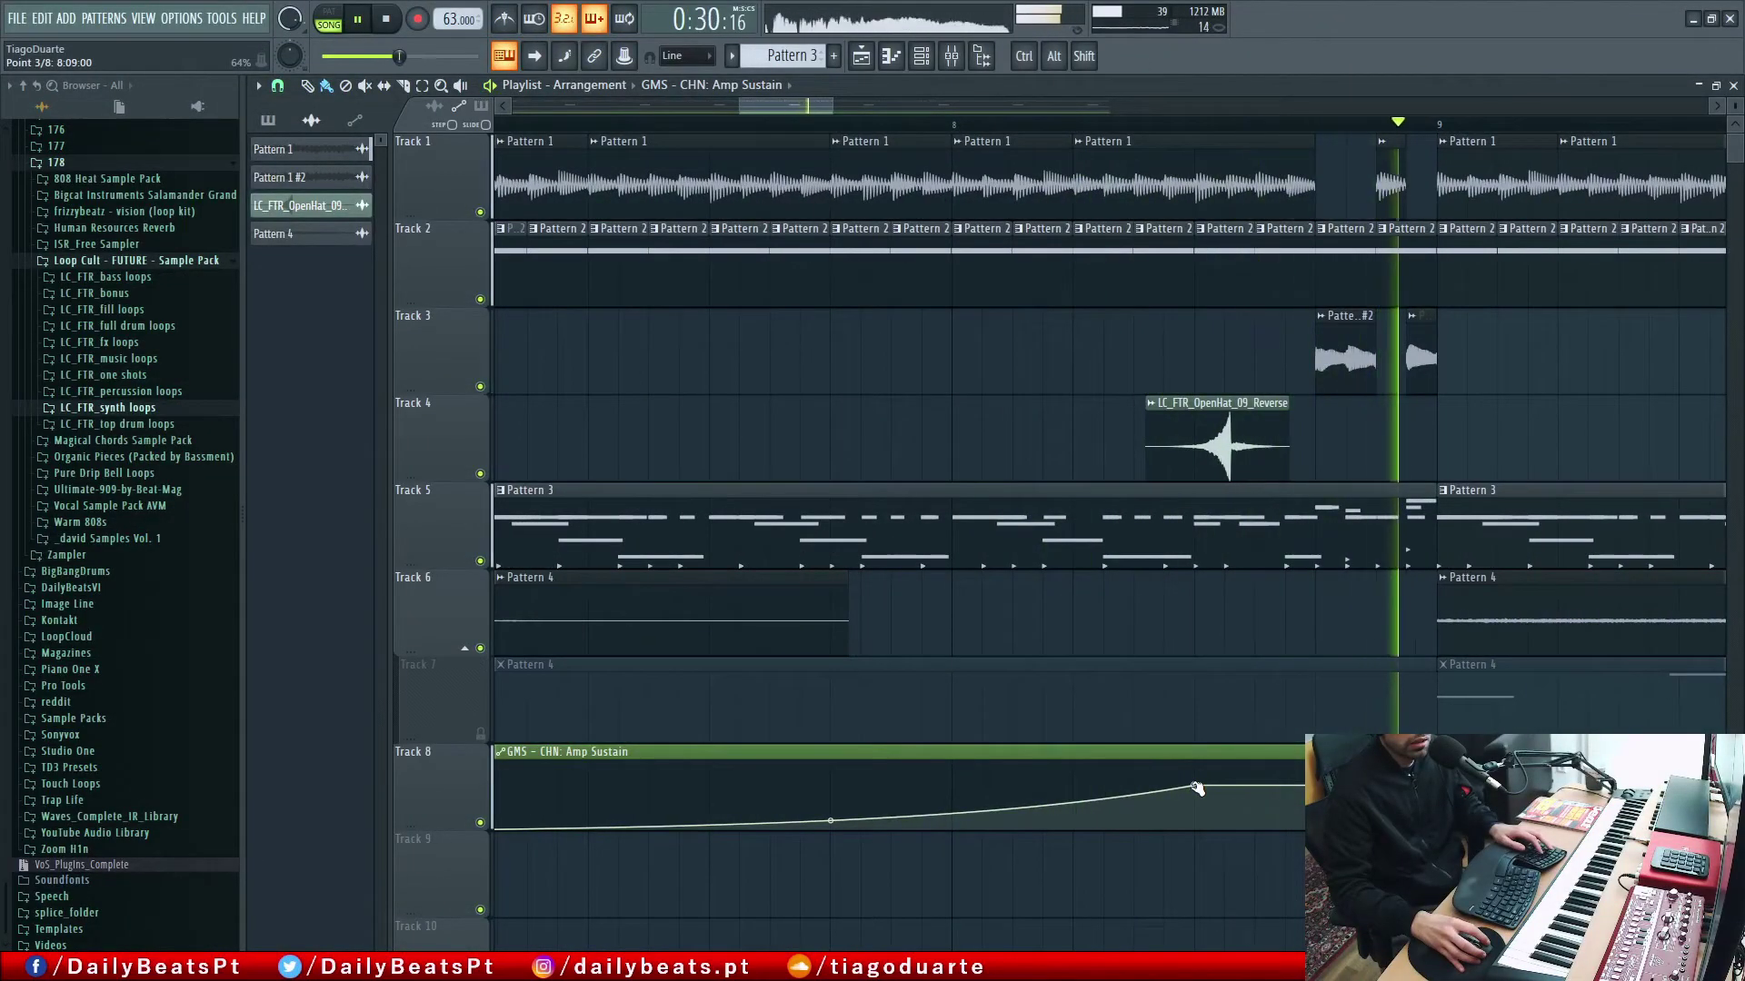
{"action": "scroll", "coordinate": [1198, 789], "scroll_direction": "down", "scroll_amount": 2, "text": "ctrl"}
{"action": "left_click_drag", "start_coordinate": [1345, 723], "coordinate": [531, 752]}
{"action": "left_click_drag", "start_coordinate": [1070, 740], "coordinate": [1165, 737]}
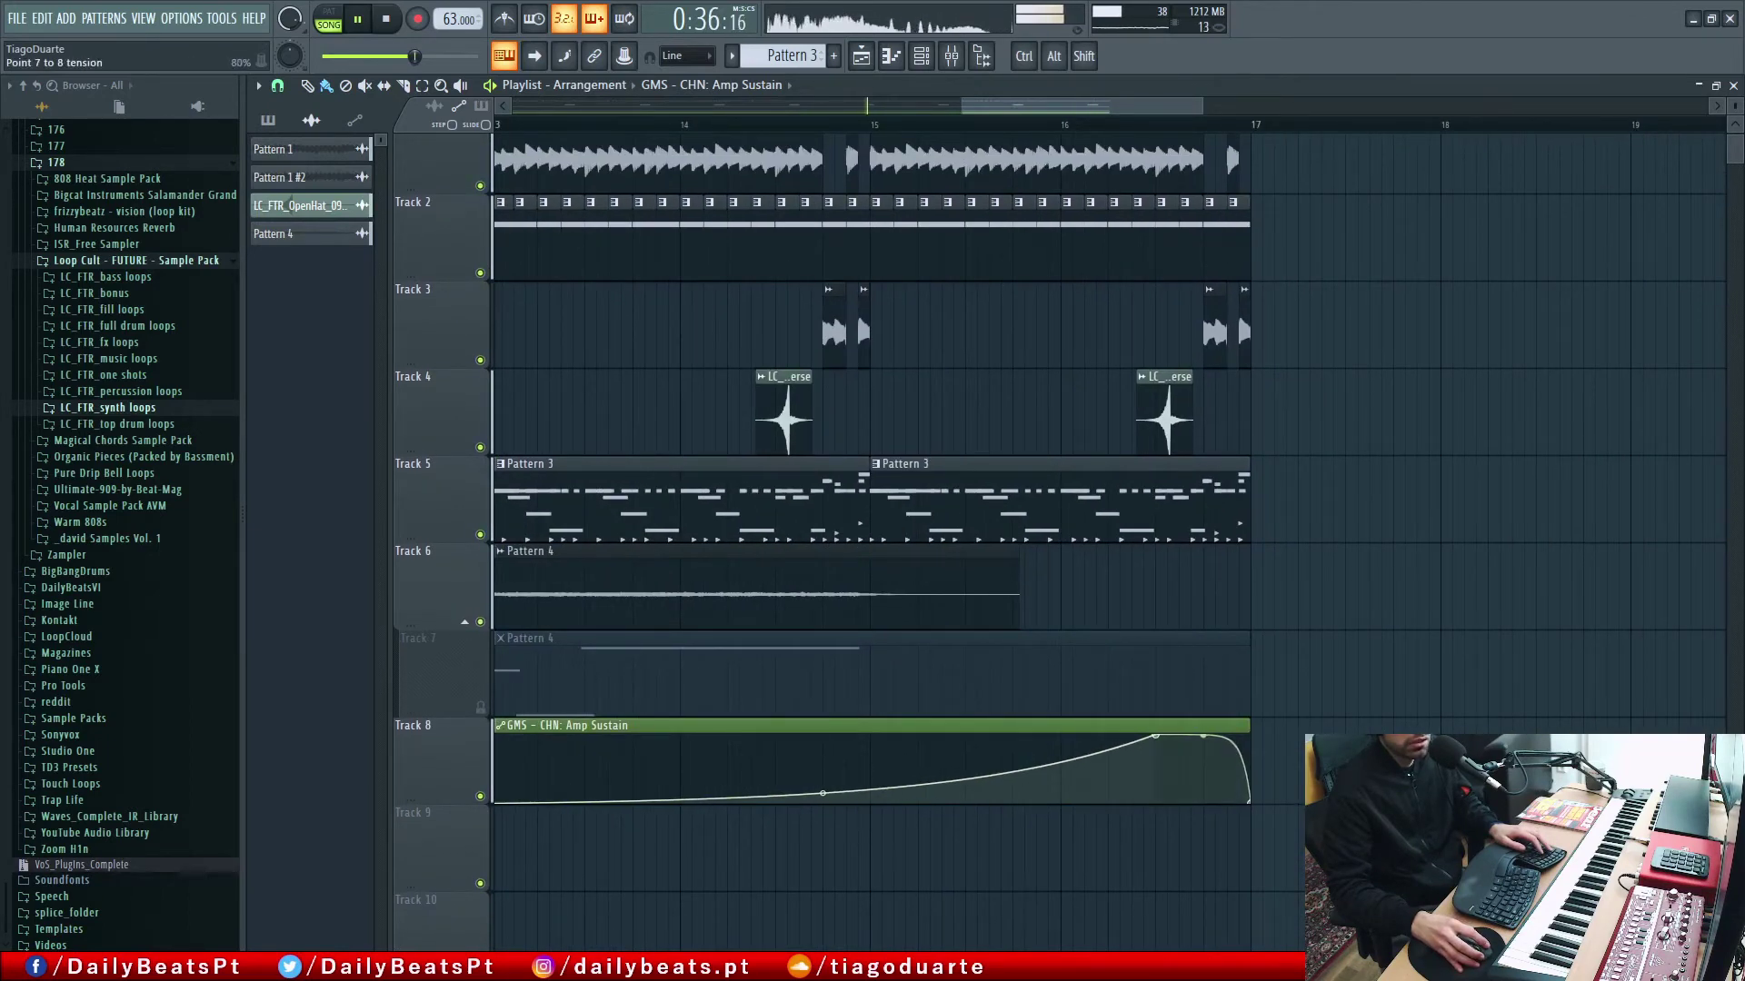
{"action": "scroll", "coordinate": [1158, 750], "scroll_direction": "down", "scroll_amount": 5}
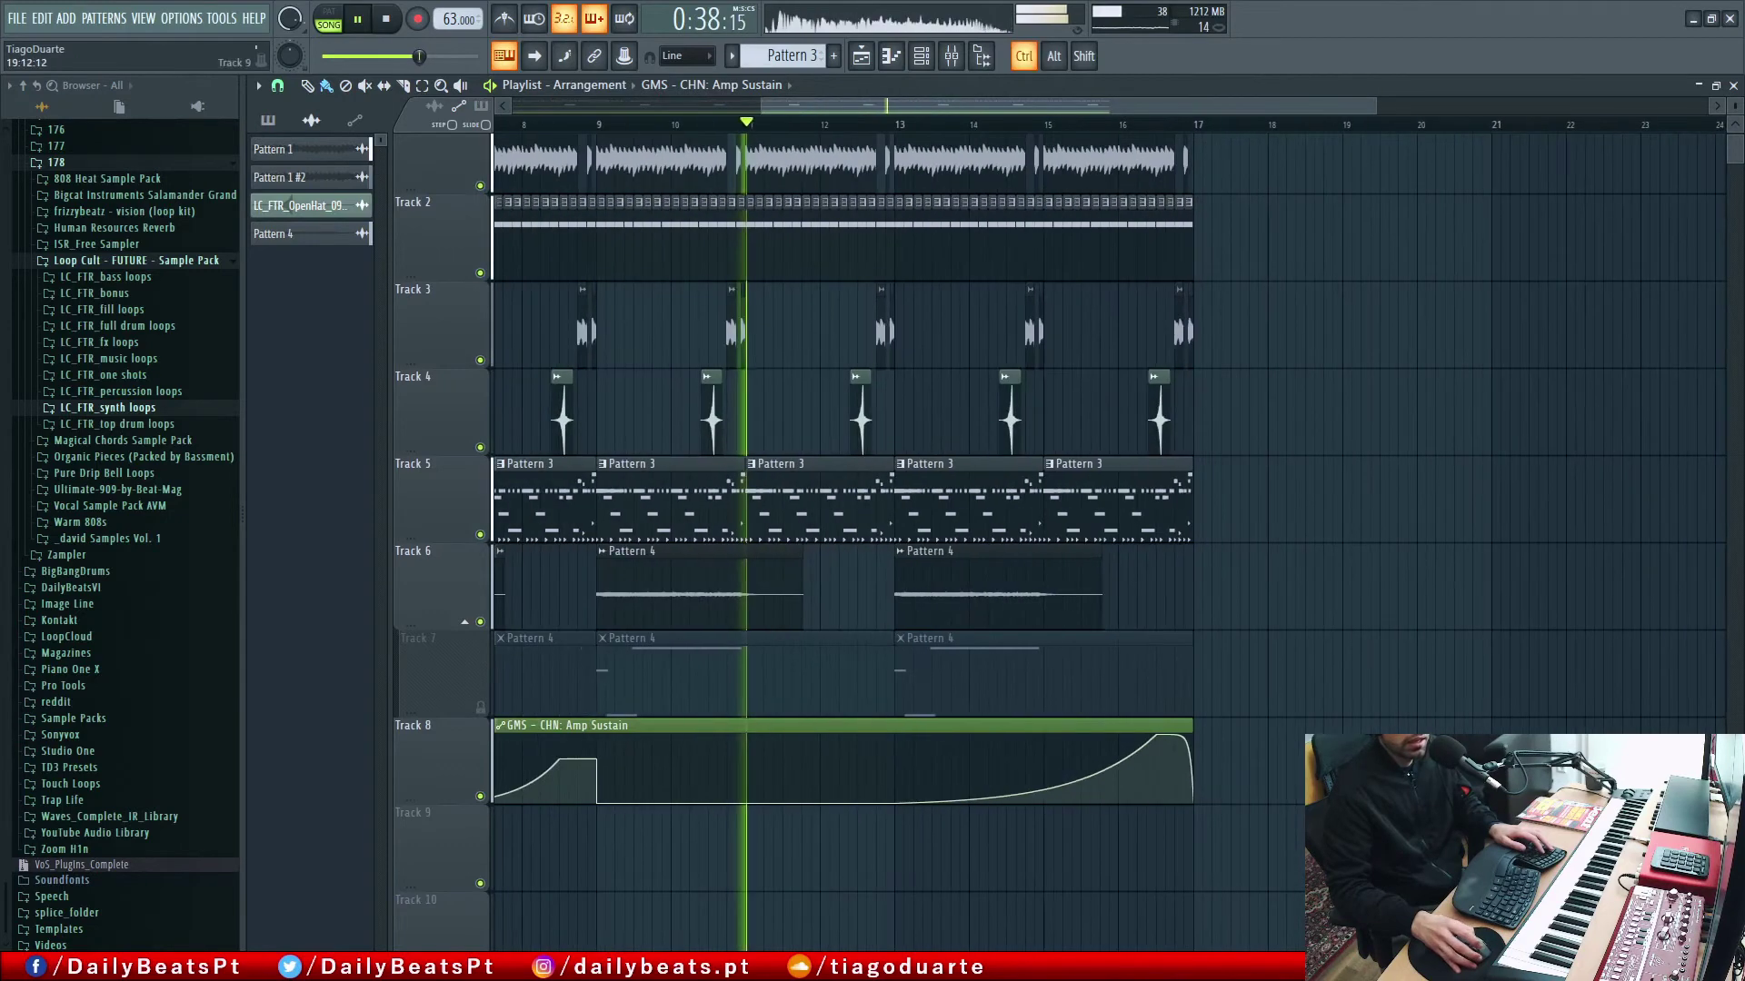
{"action": "left_click_drag", "start_coordinate": [958, 684], "coordinate": [1457, 710]}
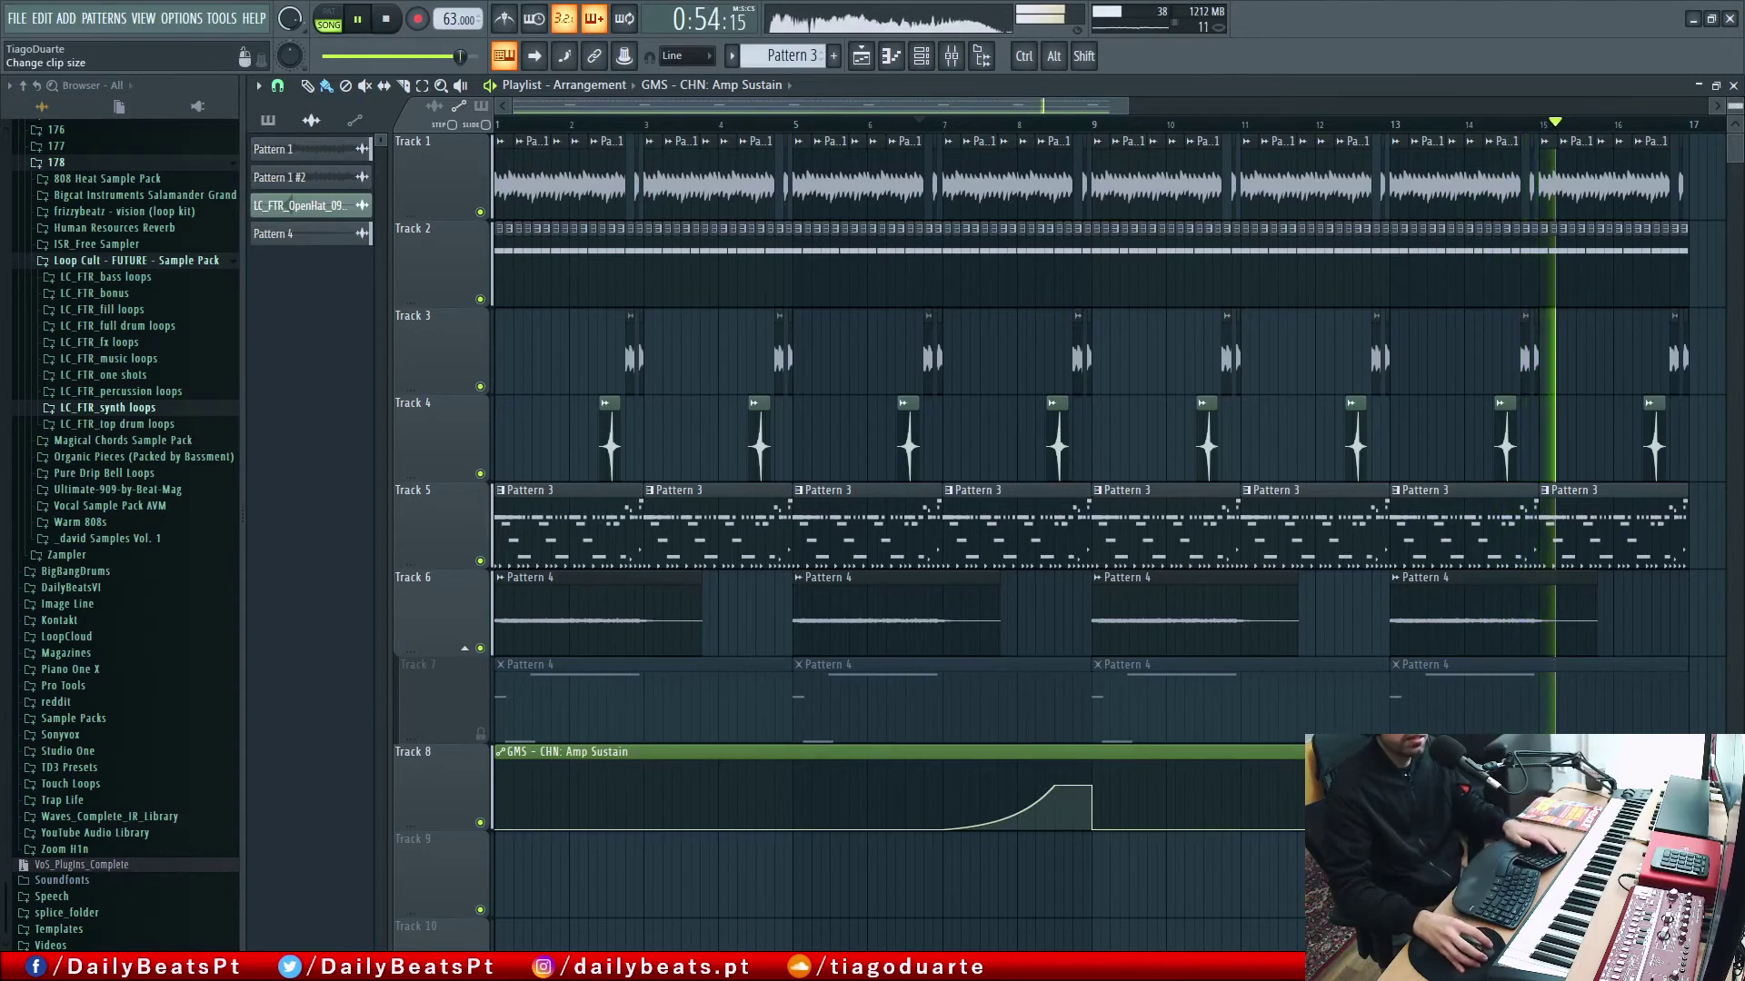
Step: Load the Kramer Tape Stereo effect into Slot 7 of the Master mixer track
{"action": "key", "text": "F5"}
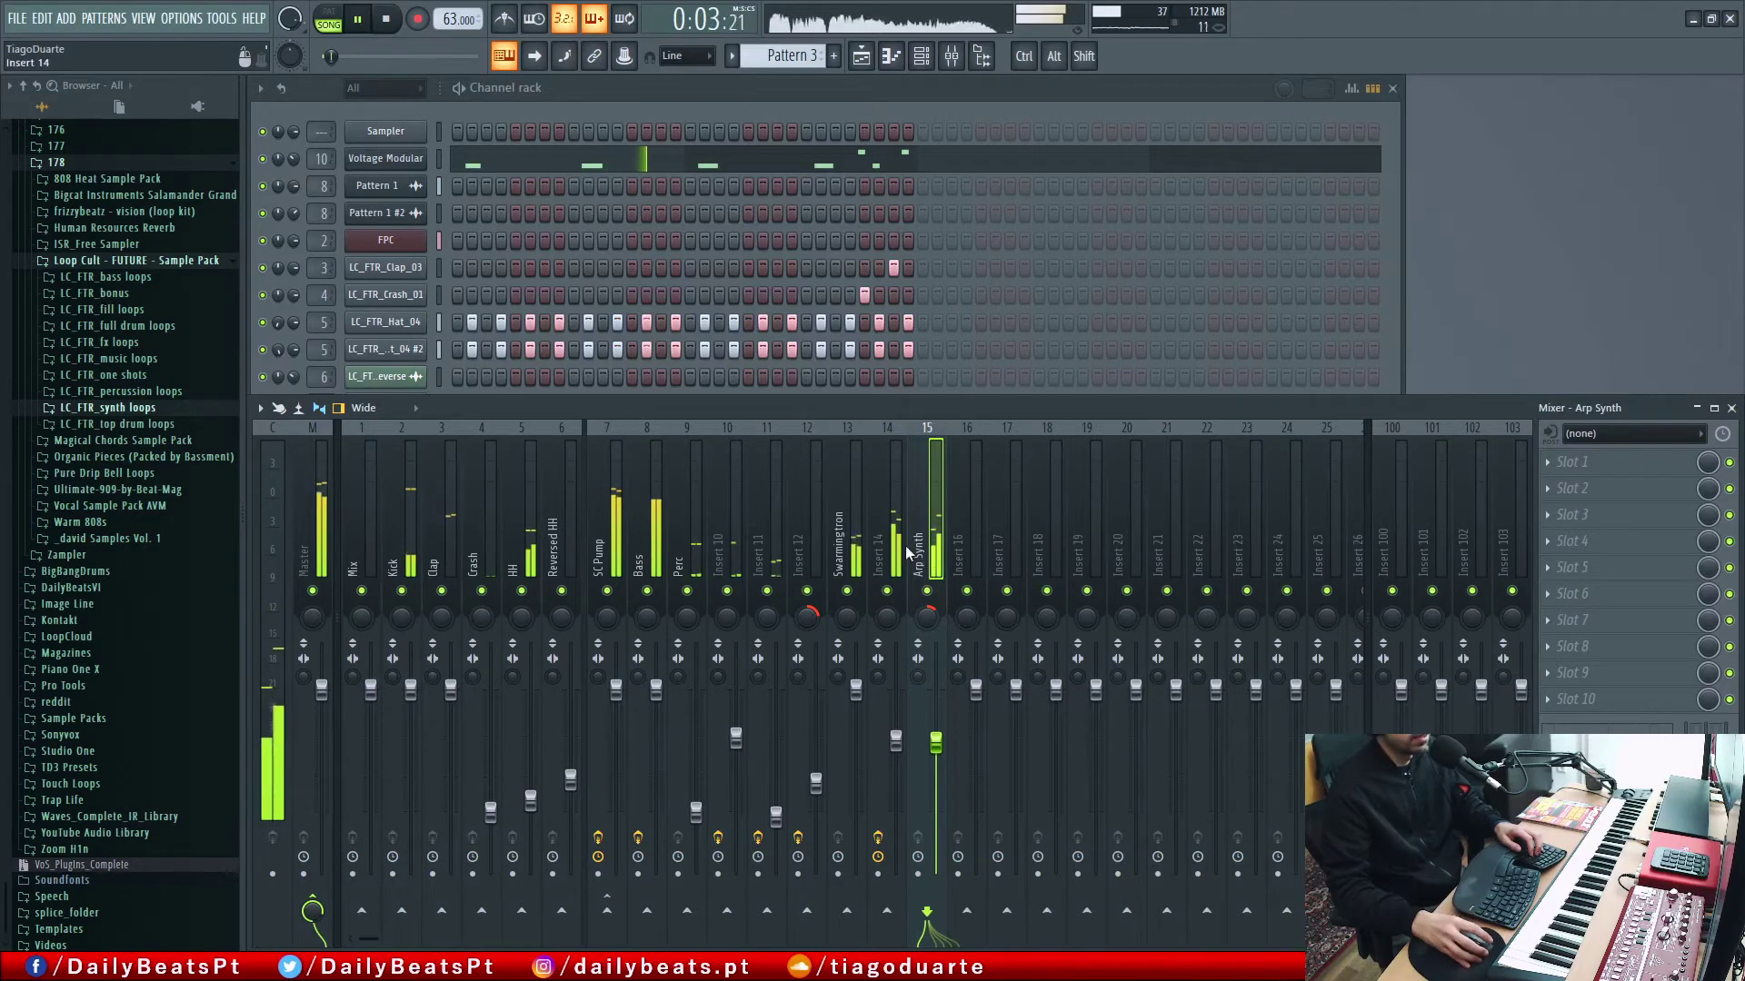
{"action": "left_click", "coordinate": [323, 527]}
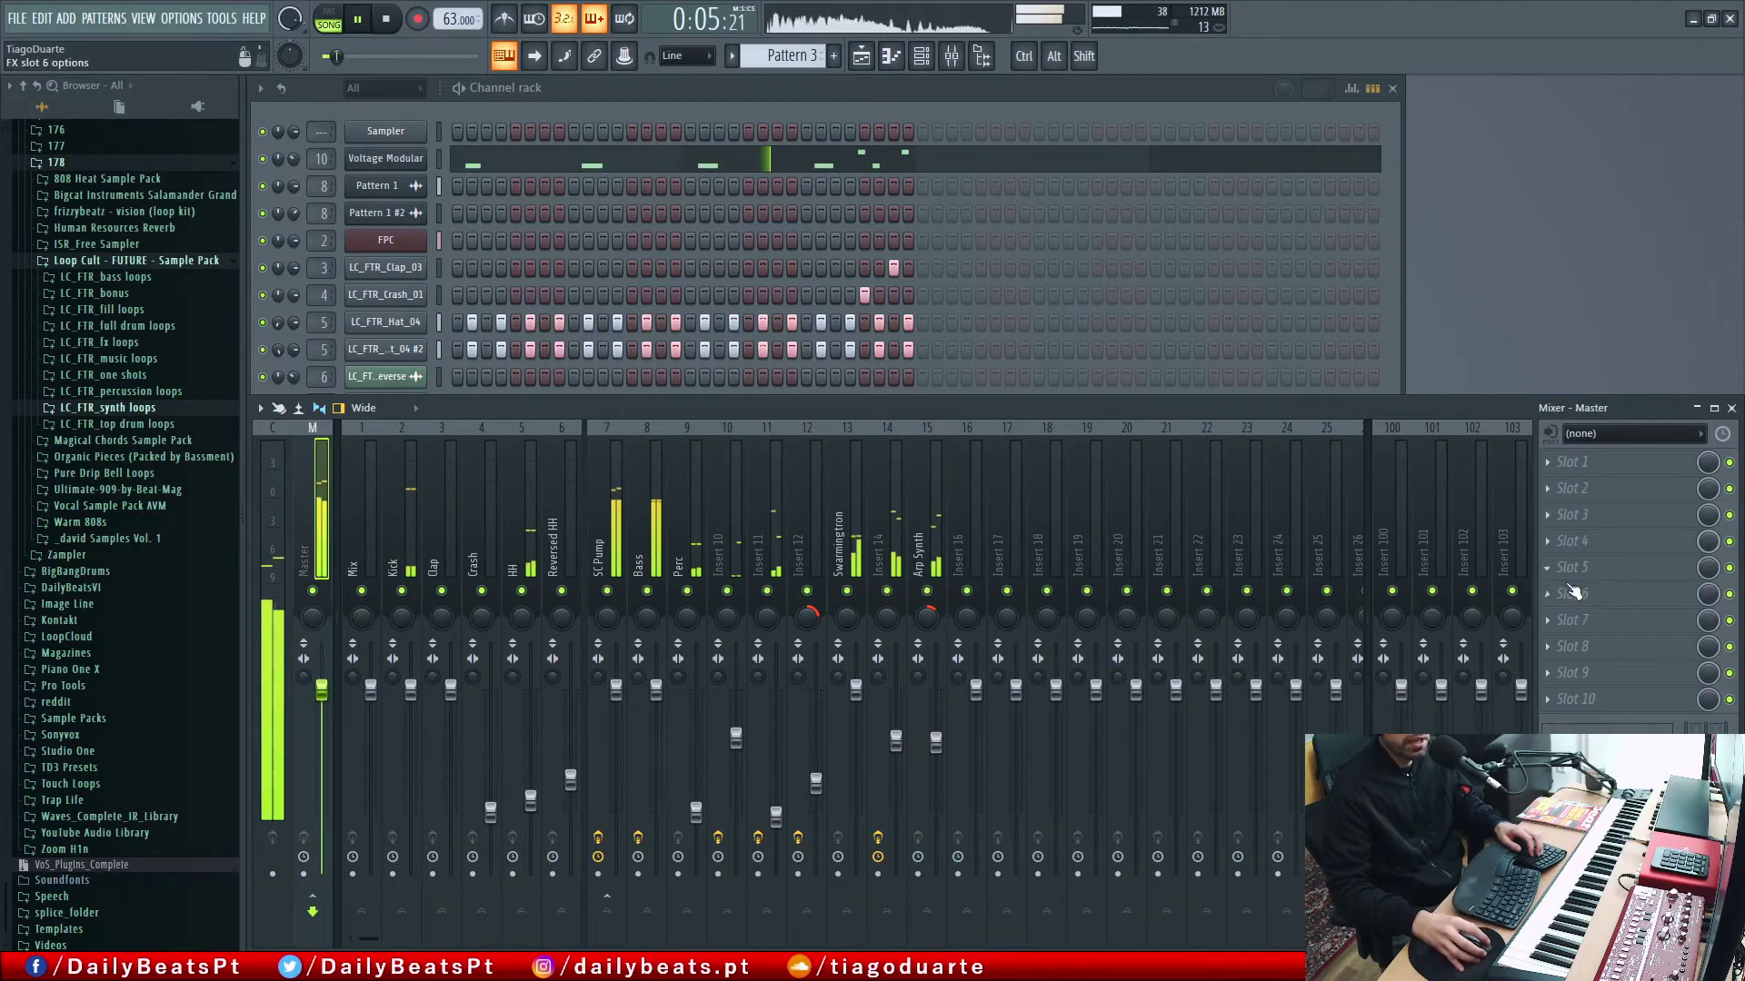
{"action": "right_click", "coordinate": [1573, 617]}
{"action": "mouse_move", "coordinate": [1563, 546]}
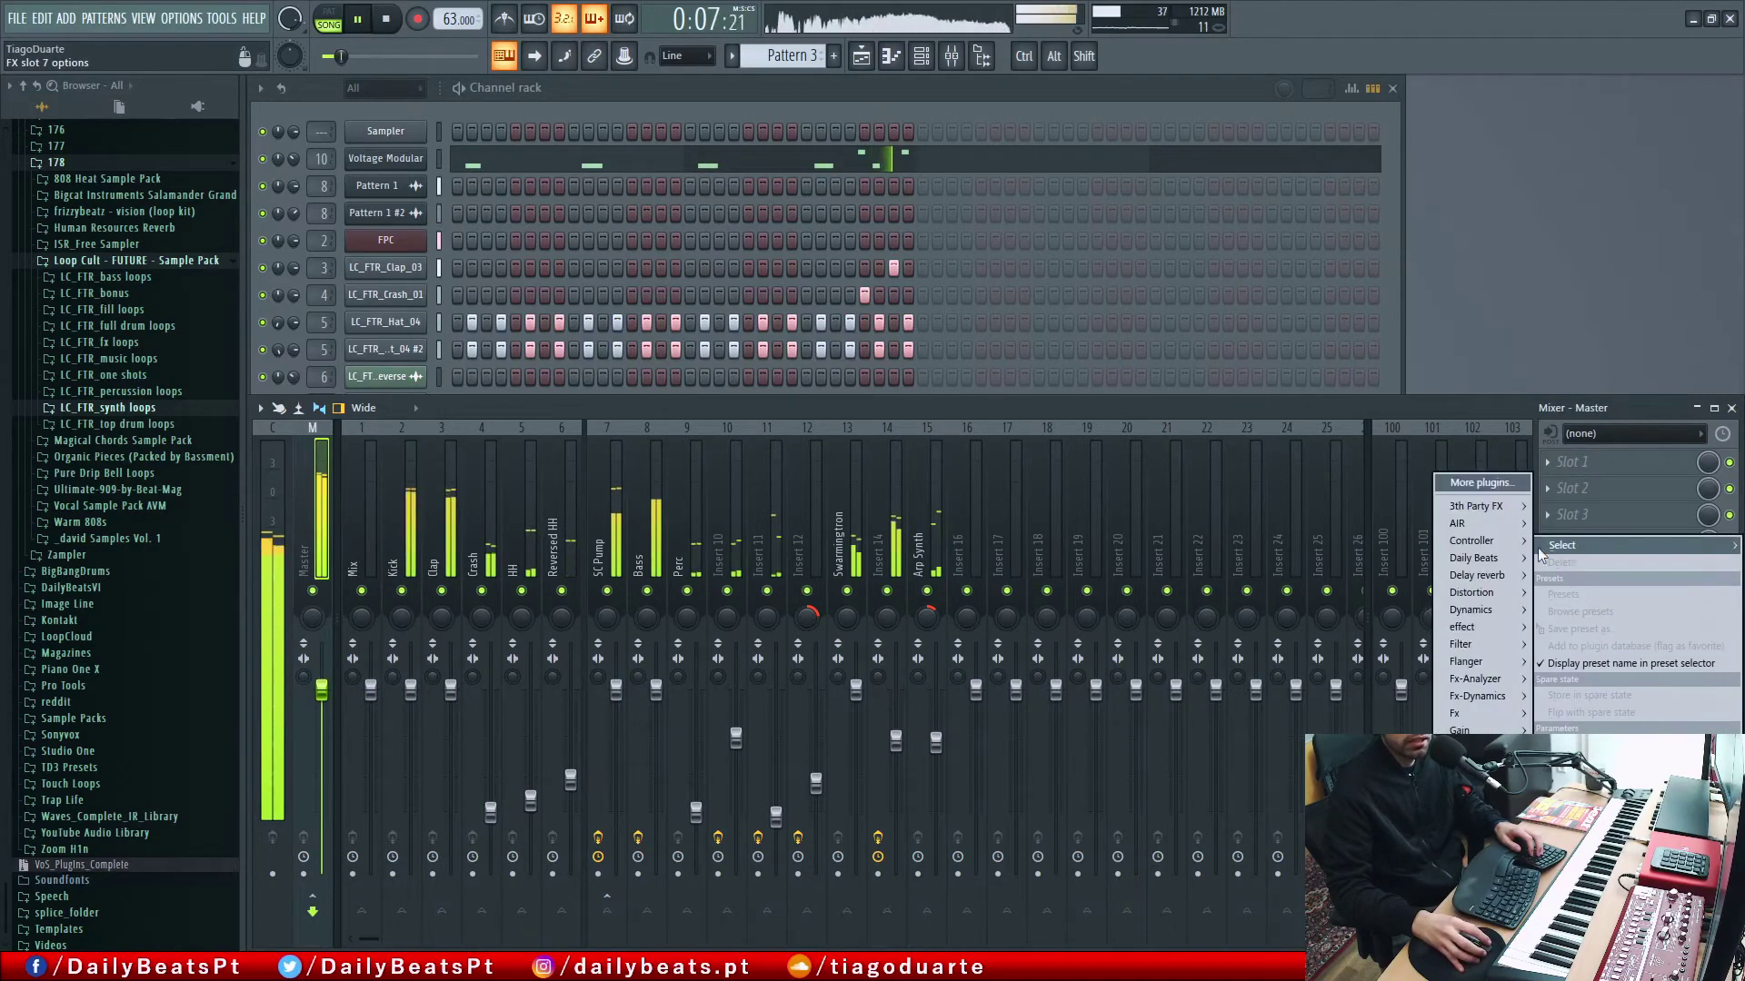
{"action": "mouse_move", "coordinate": [1470, 909]}
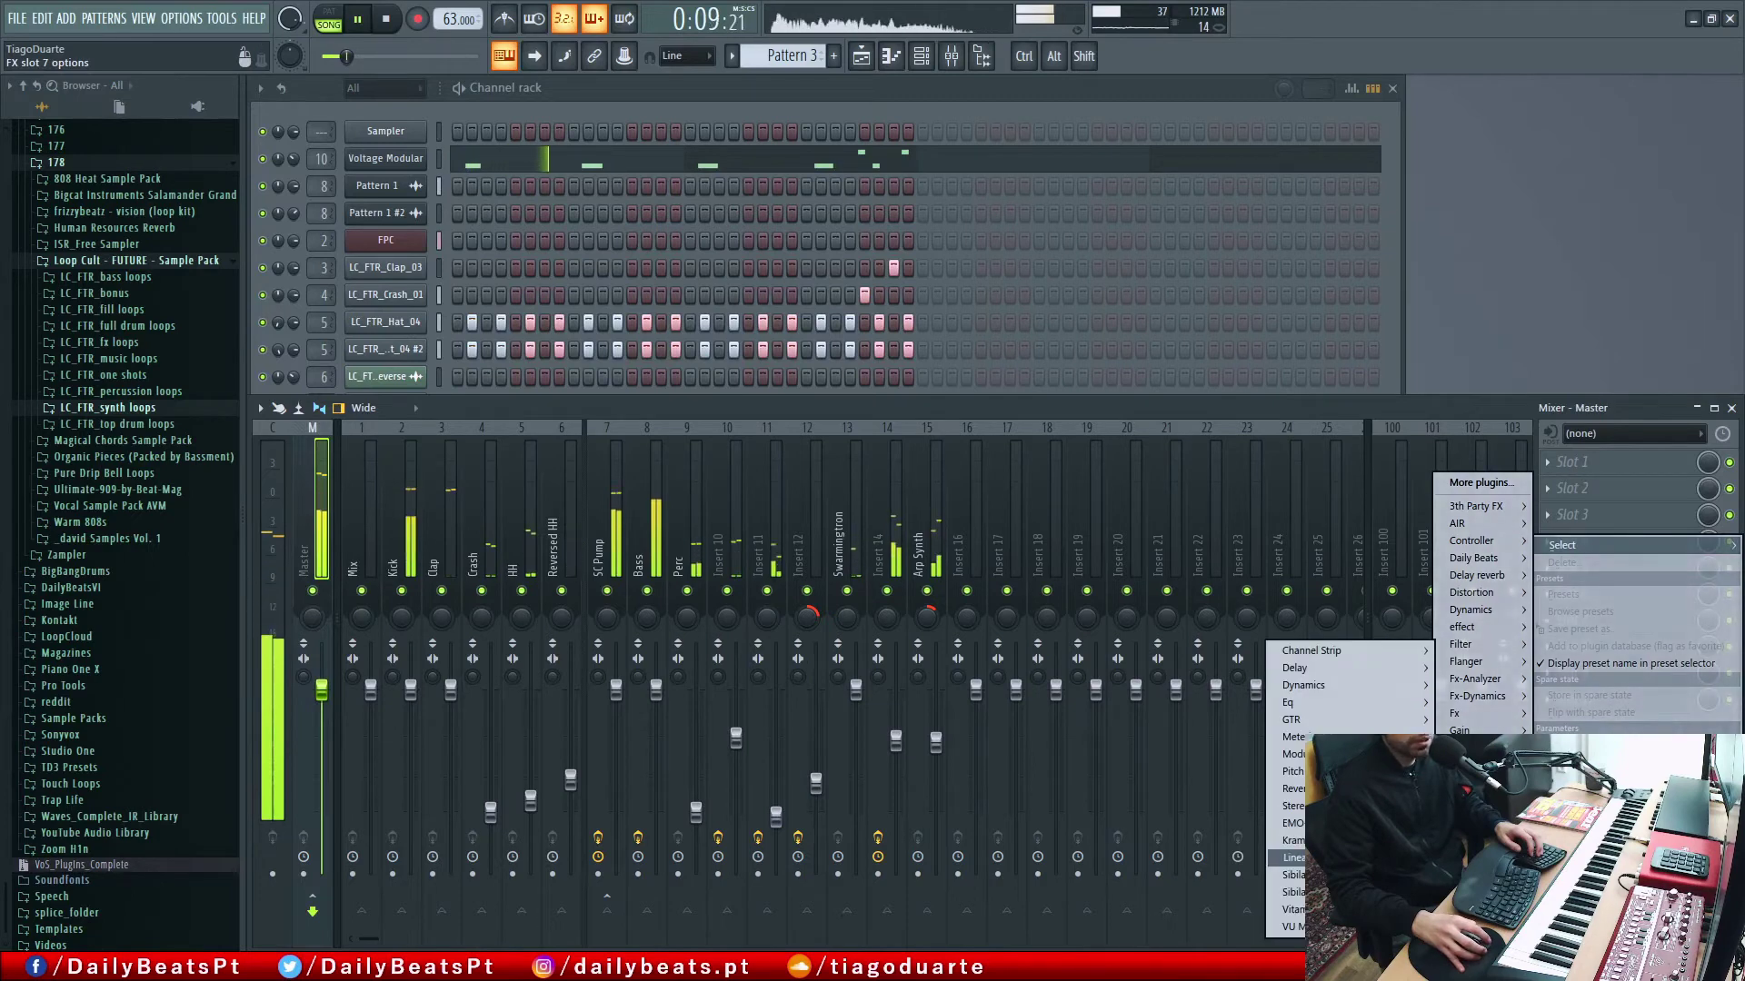
{"action": "left_click", "coordinate": [1290, 840]}
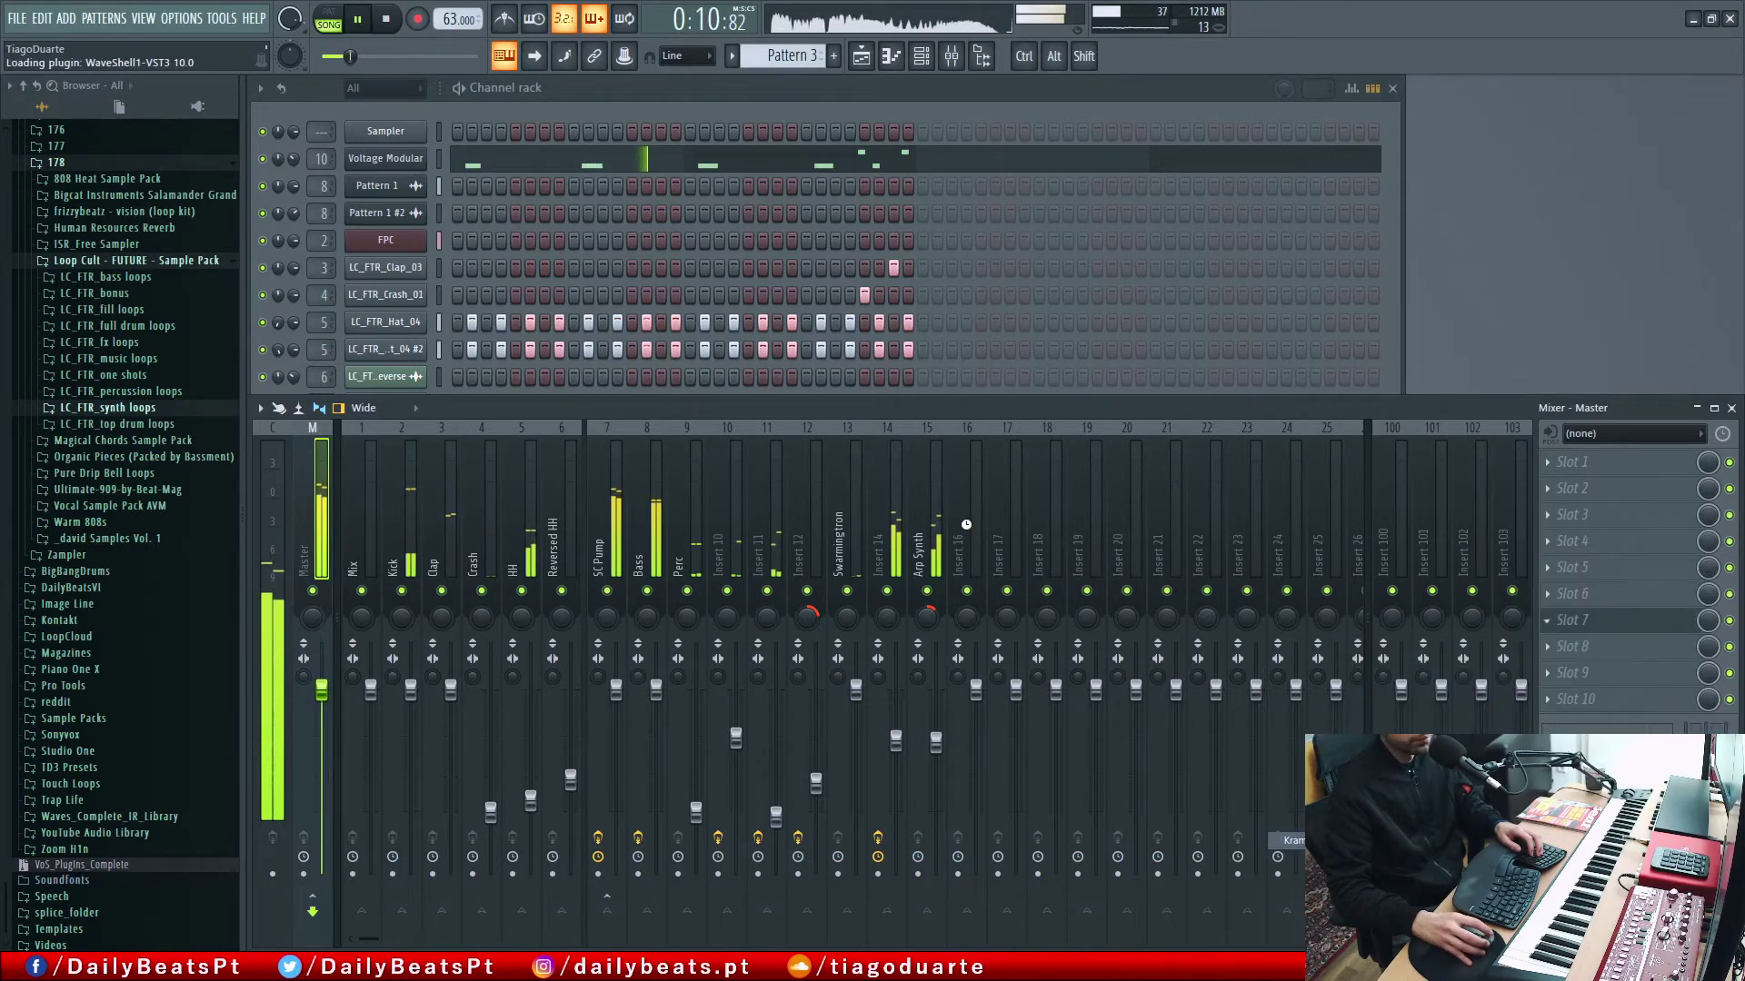
{"action": "left_click_drag", "start_coordinate": [351, 96], "coordinate": [636, 196]}
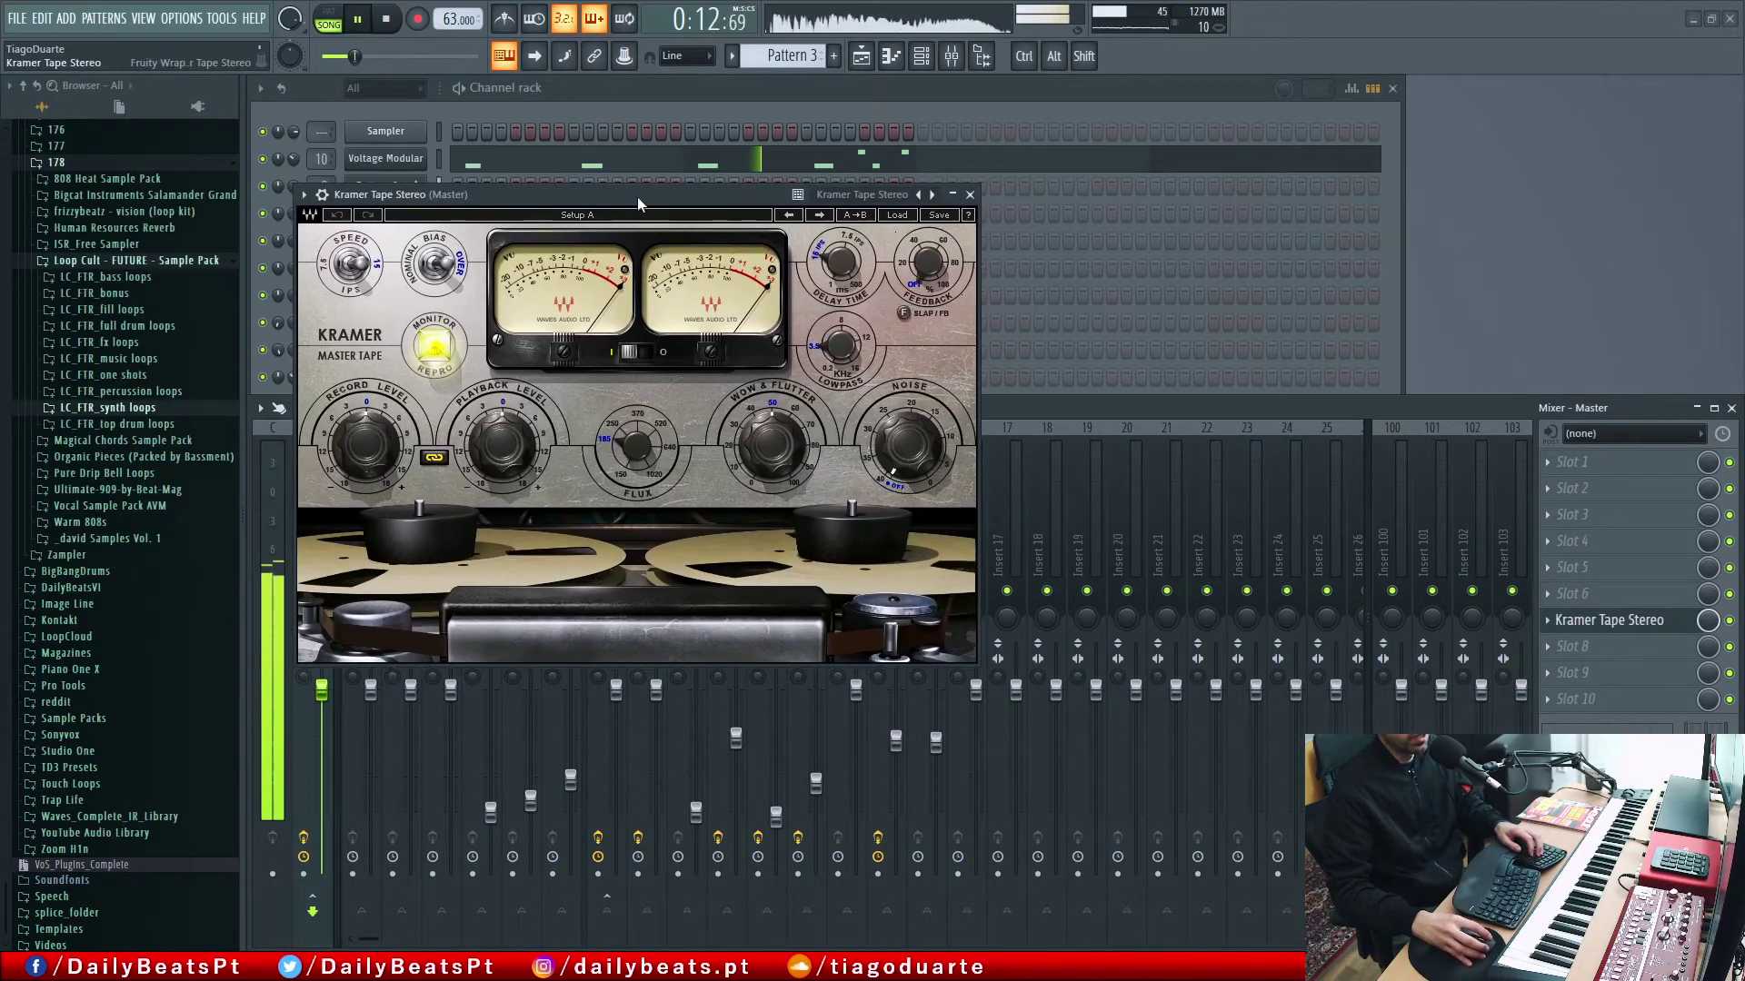
Step: Load the Mastering Clean and Open preset in Kramer Tape and set its record level to -6.4
{"action": "left_click", "coordinate": [897, 215]}
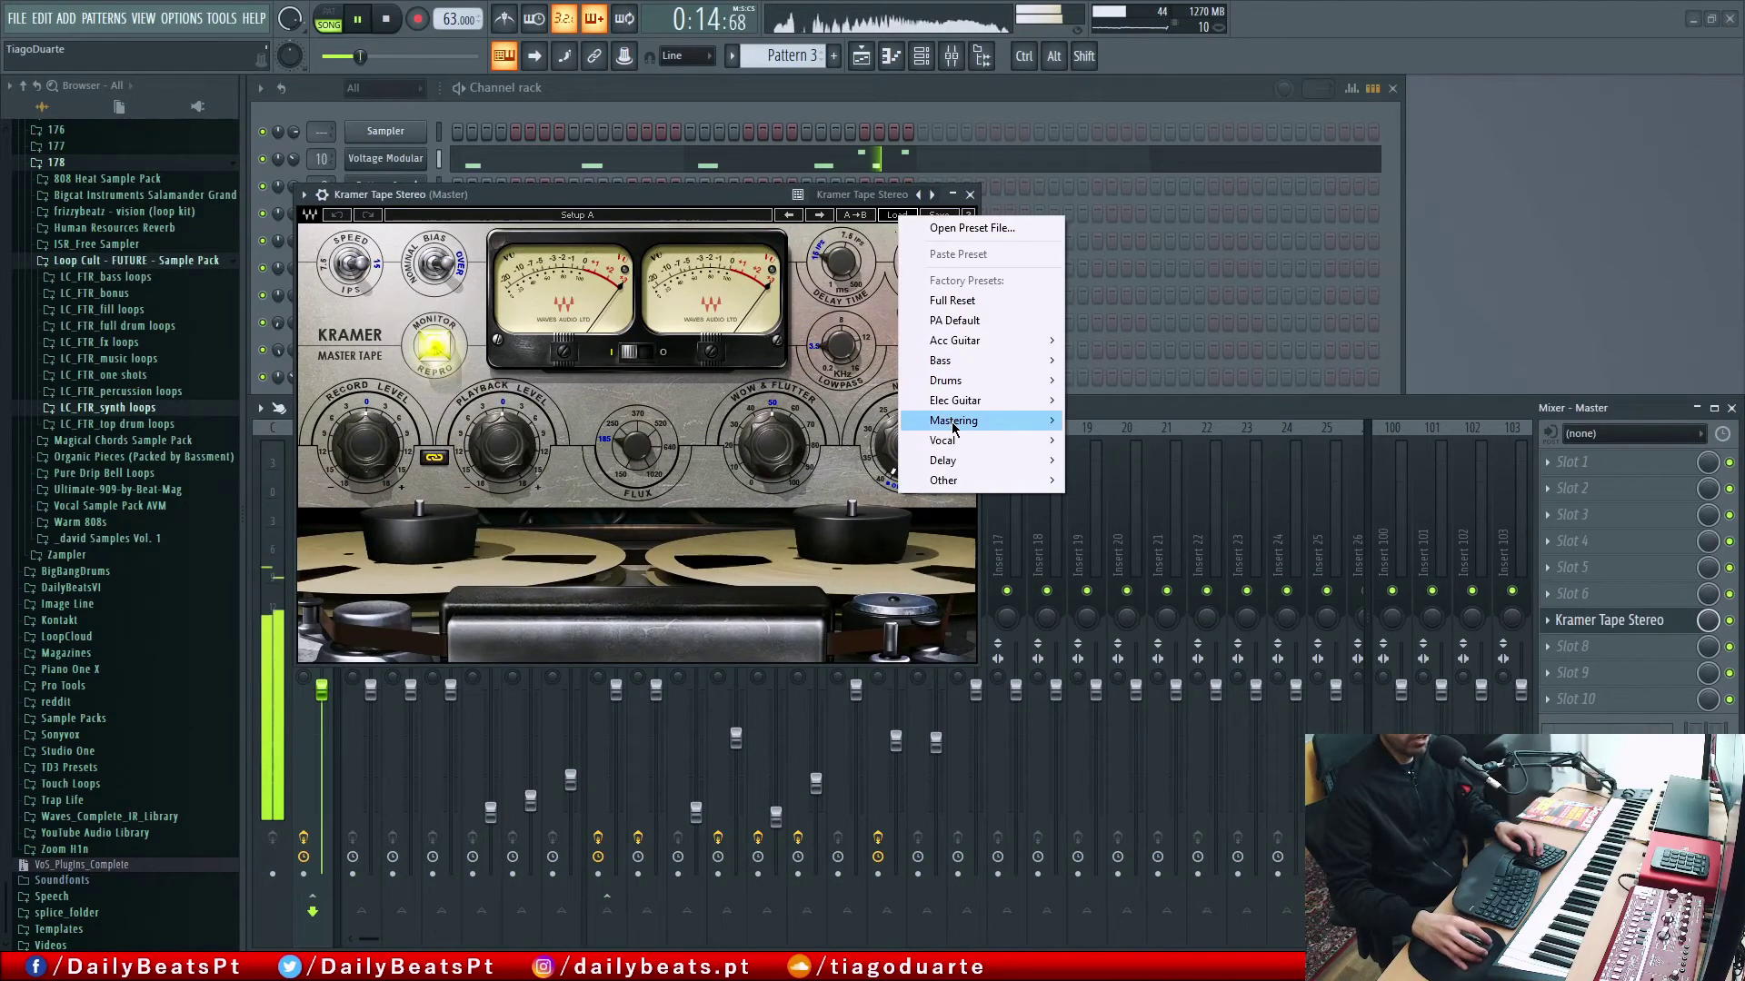
{"action": "mouse_move", "coordinate": [957, 425]}
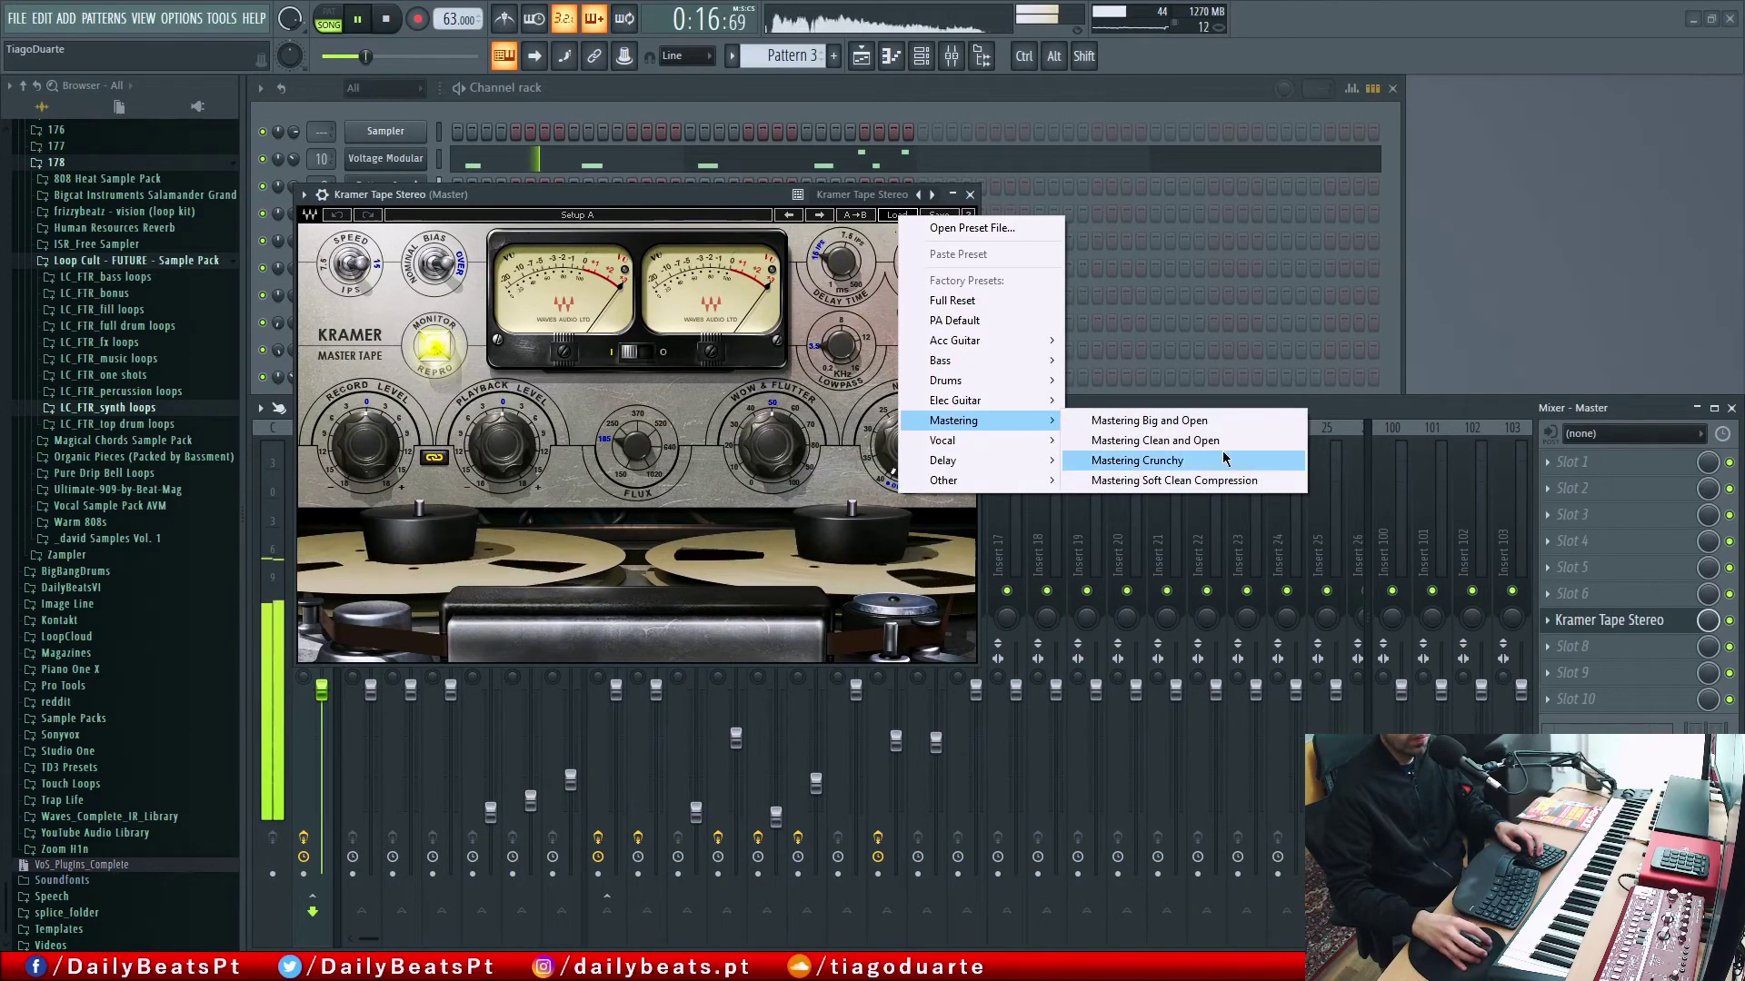
{"action": "left_click", "coordinate": [1172, 441]}
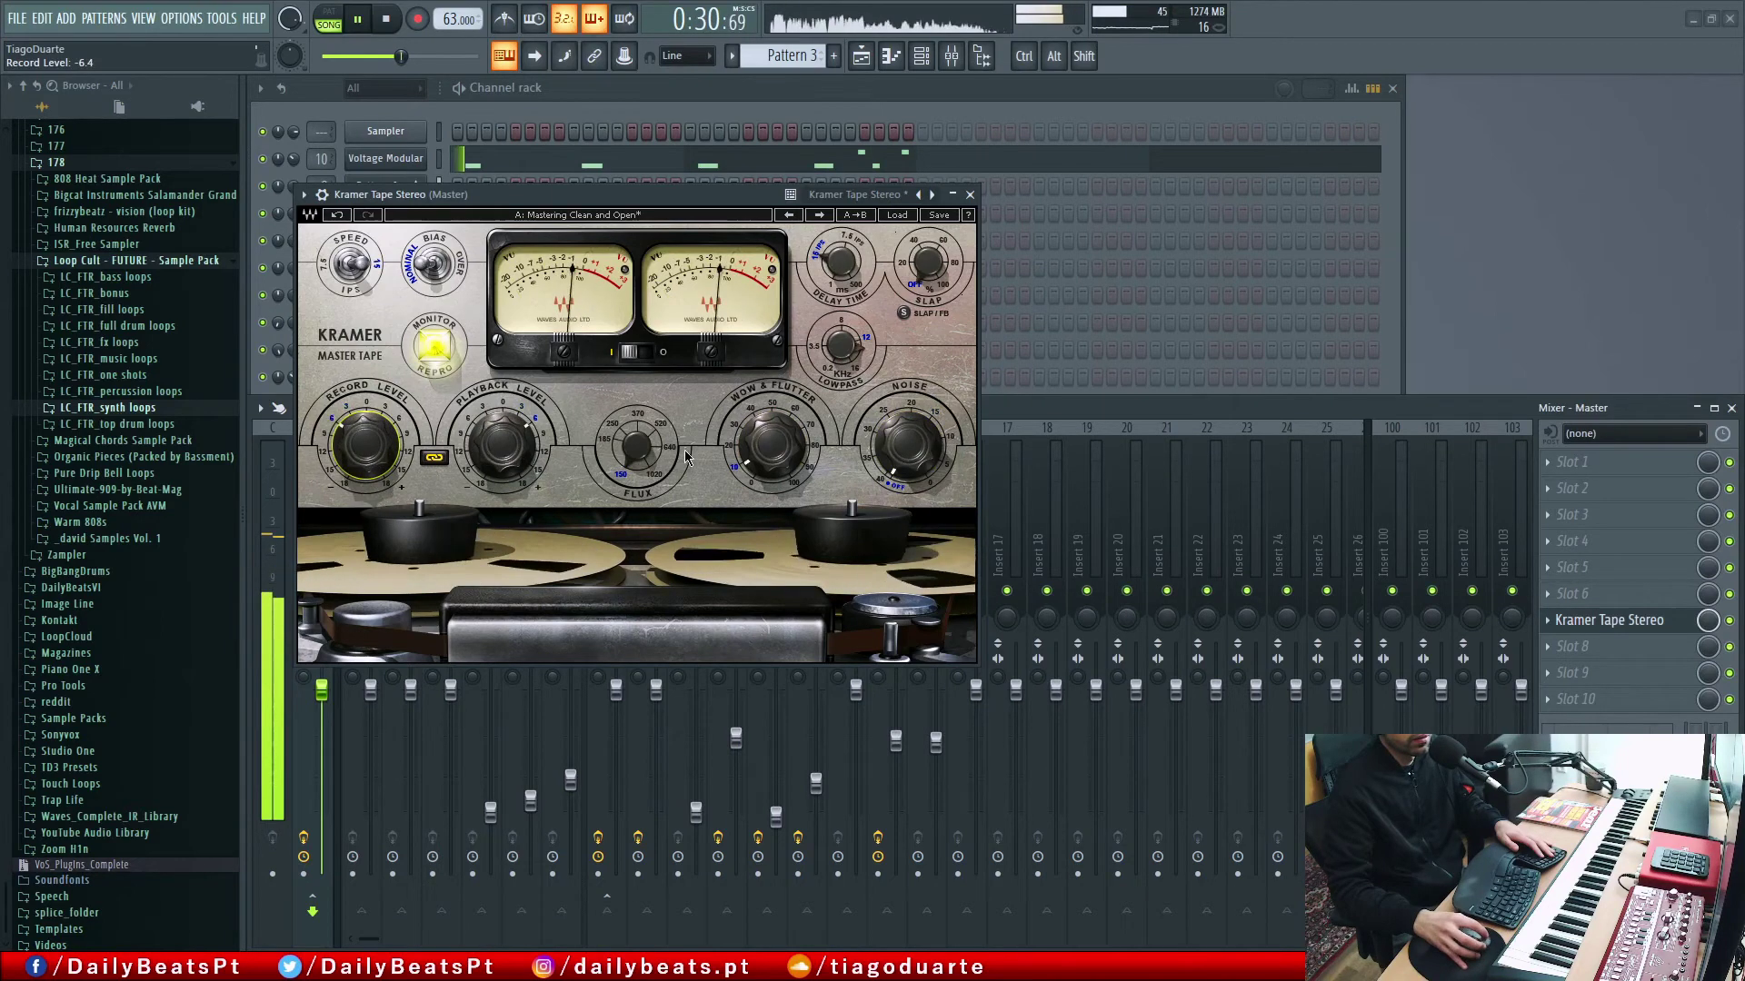
Step: Add the L1+ Ultramaximizer Stereo limiter to Slot 8 of the Master mixer track
{"action": "left_click", "coordinate": [1597, 656]}
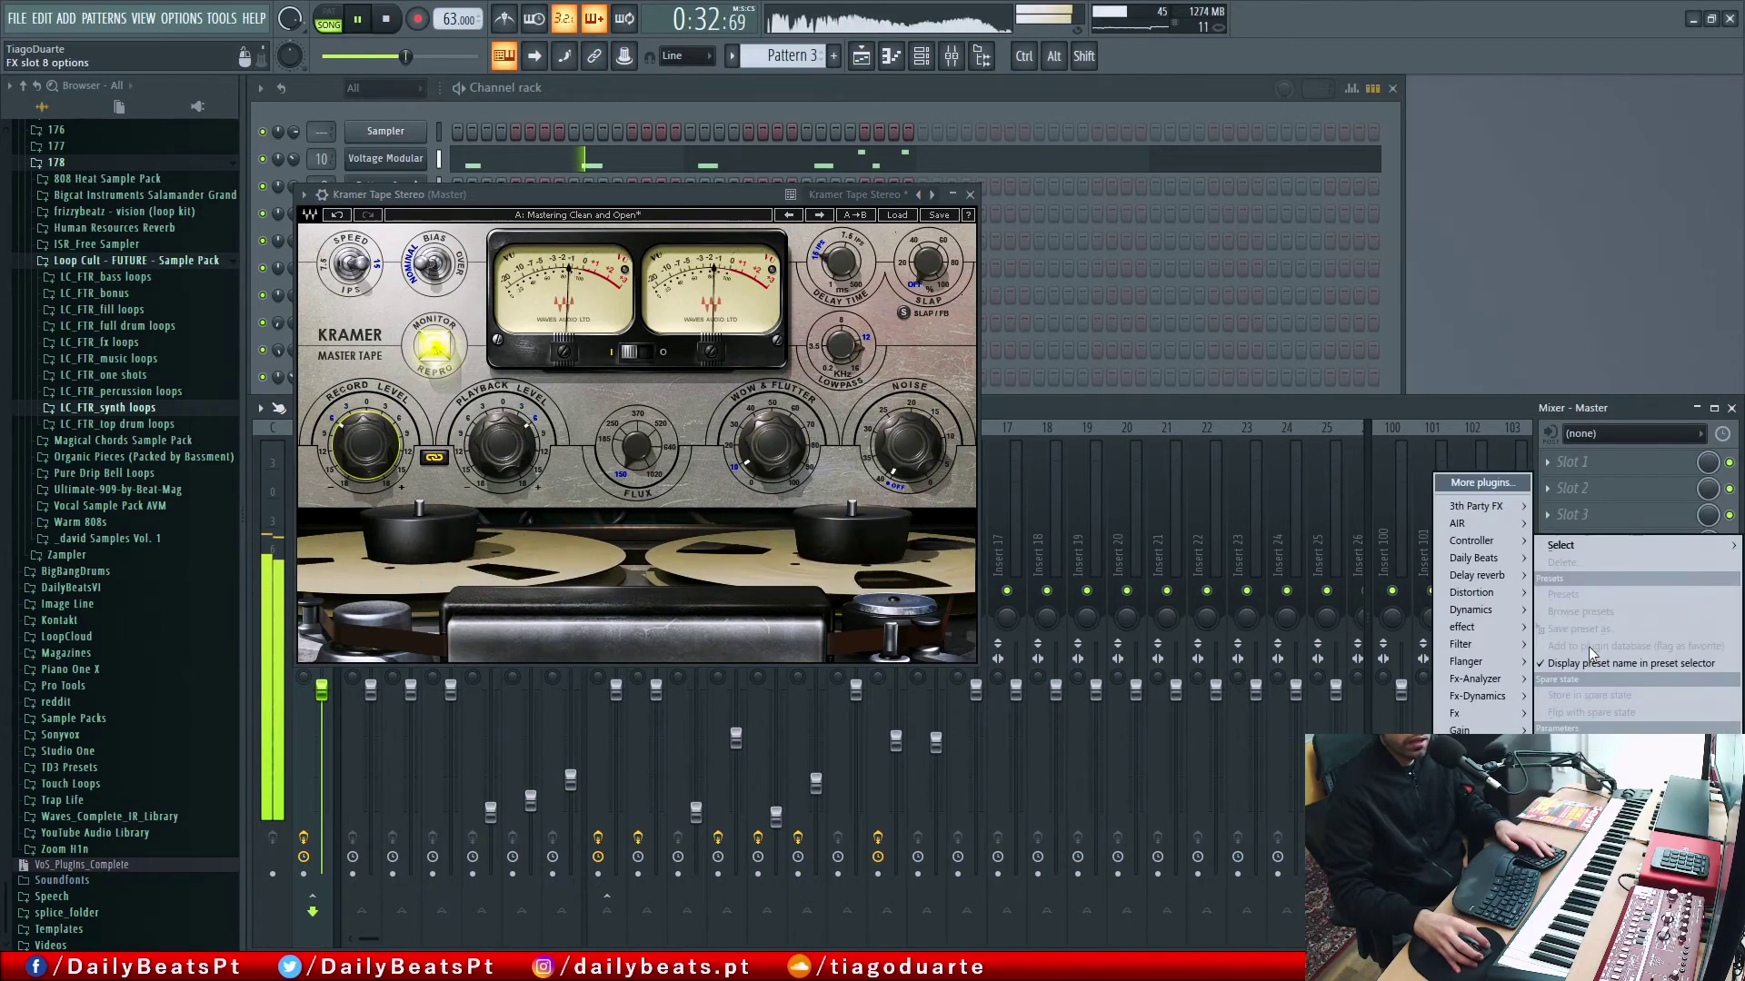
{"action": "mouse_move", "coordinate": [1565, 549]}
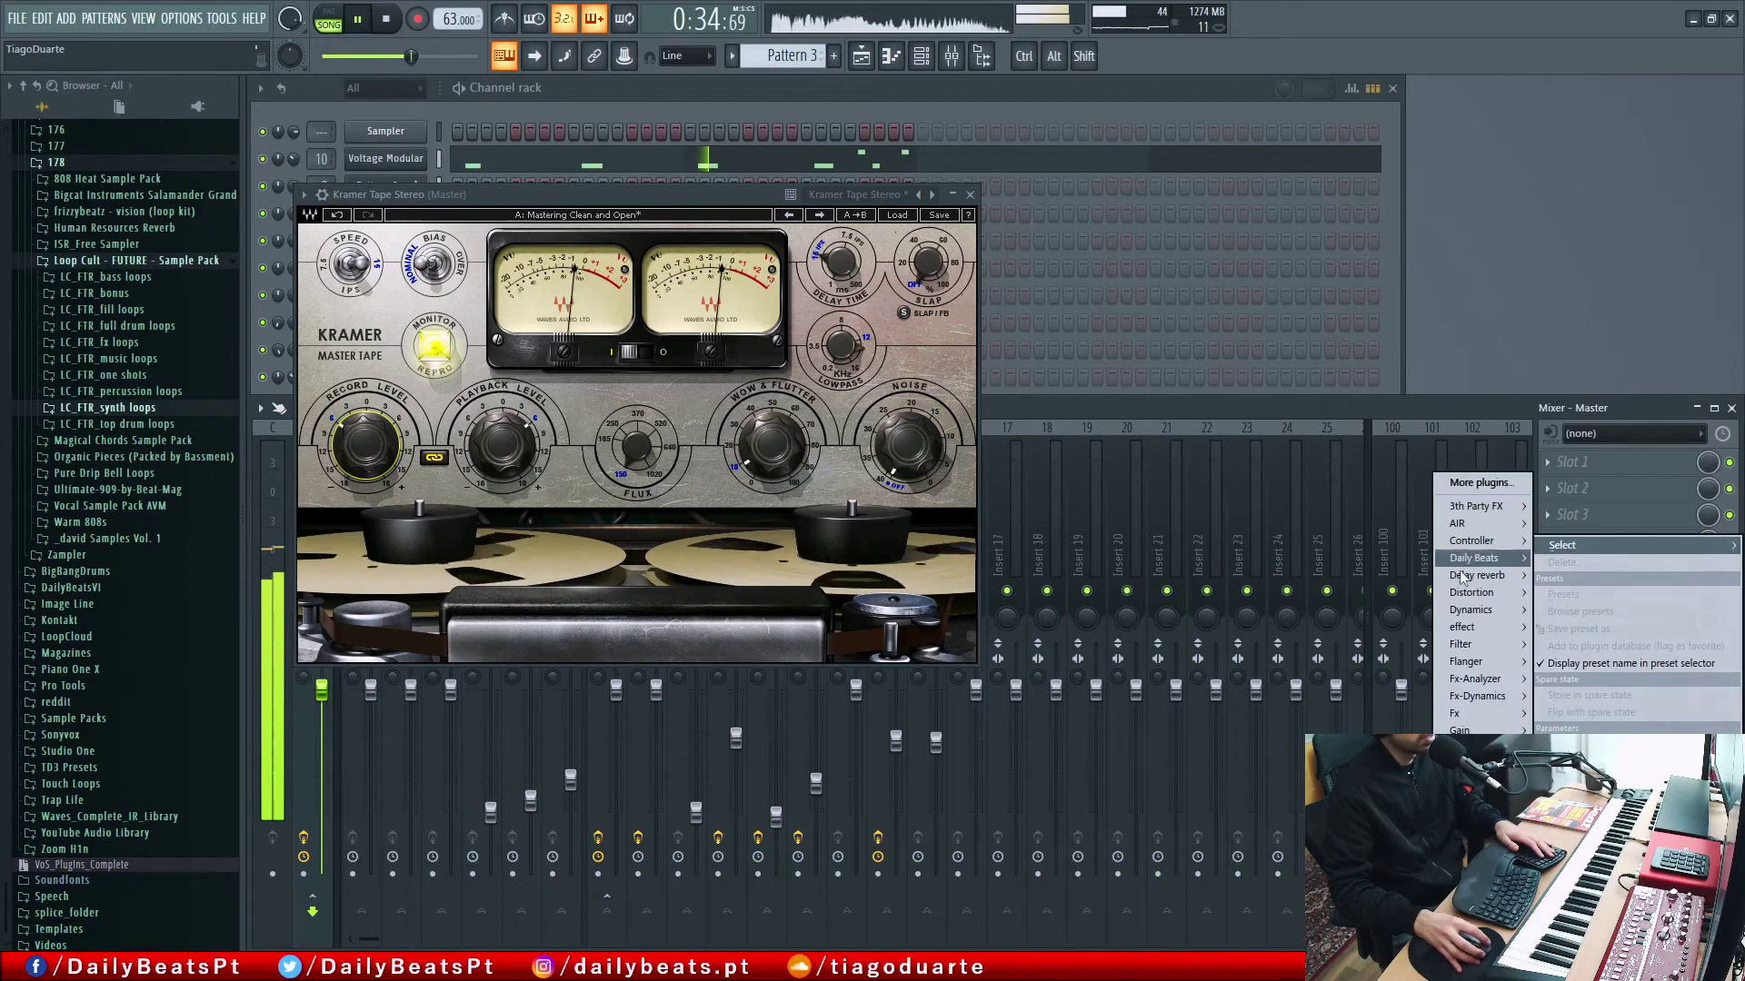
{"action": "mouse_move", "coordinate": [1472, 592]}
{"action": "mouse_move", "coordinate": [1472, 921]}
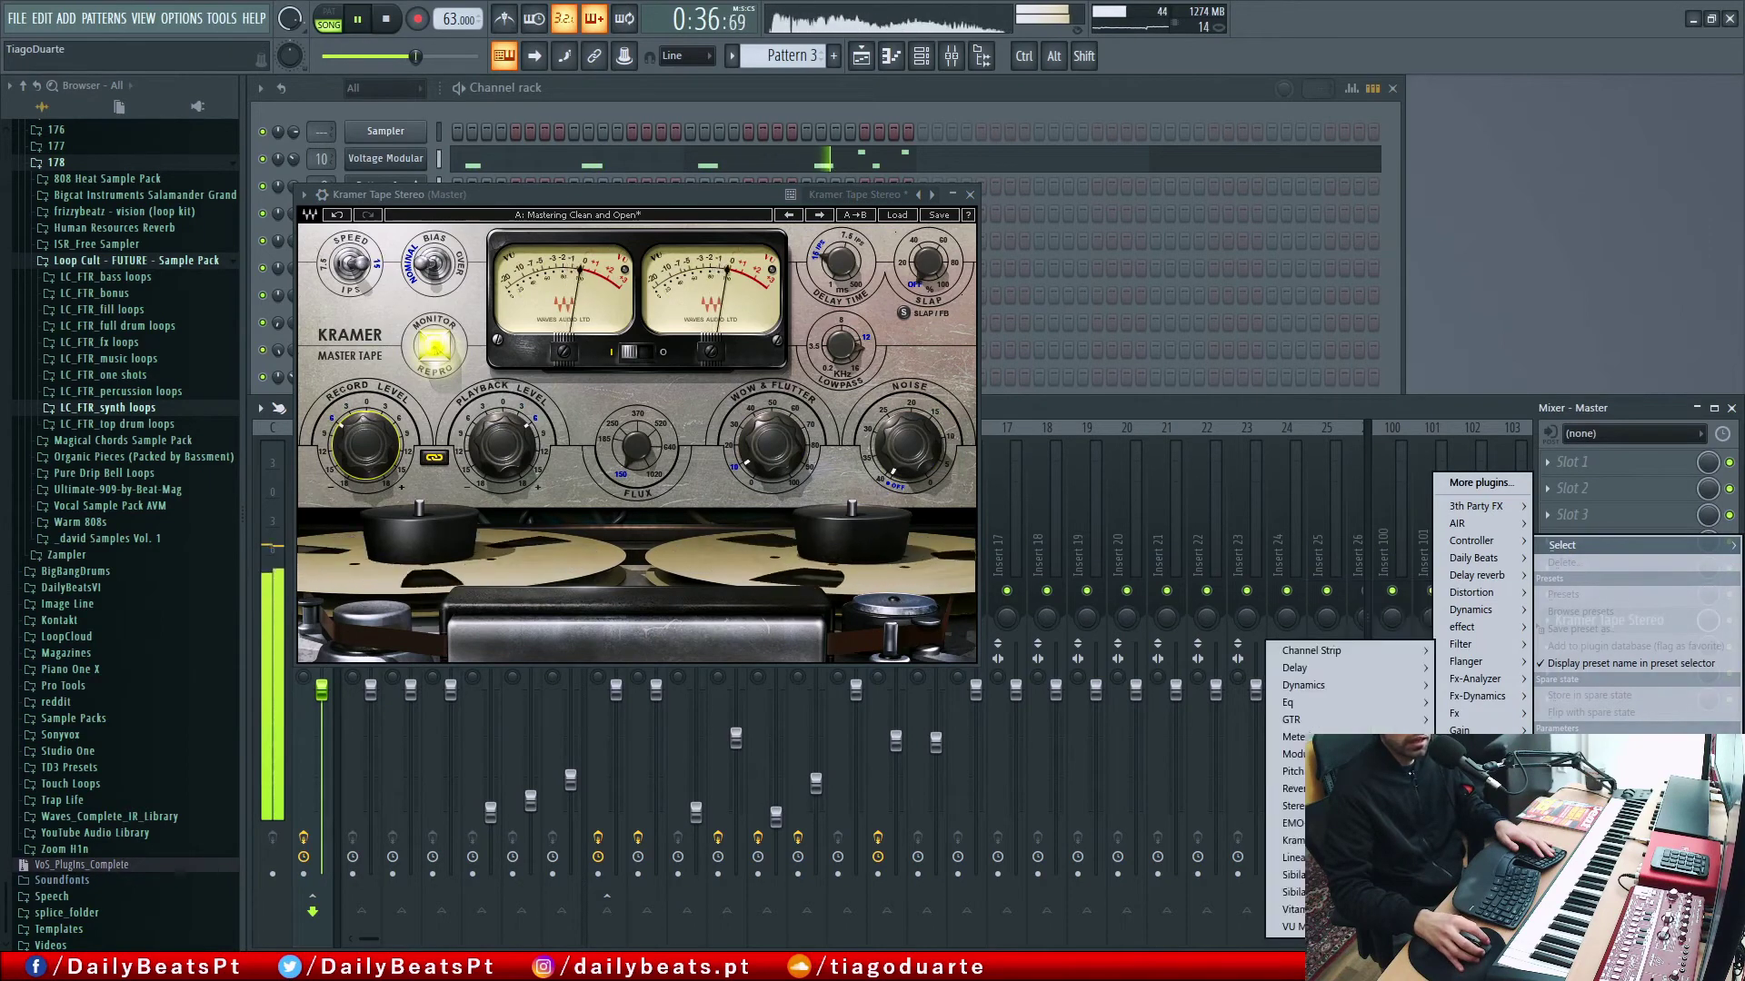
{"action": "mouse_move", "coordinate": [1309, 685]}
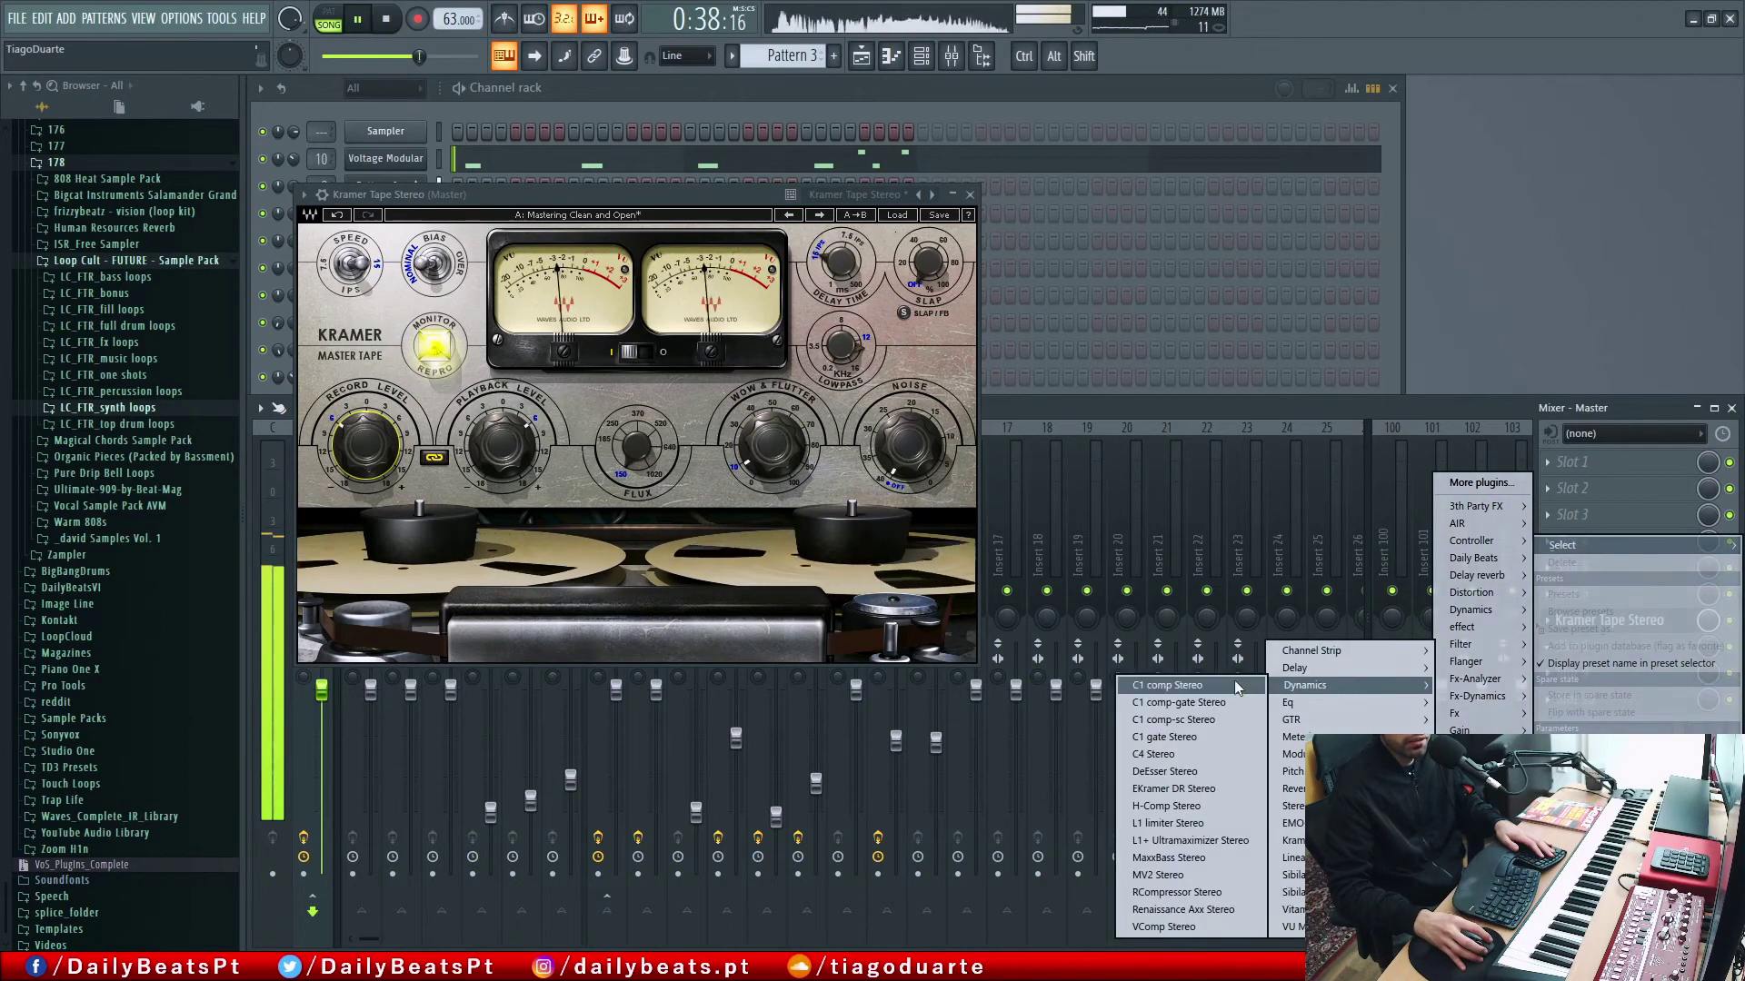
{"action": "left_click", "coordinate": [1181, 840]}
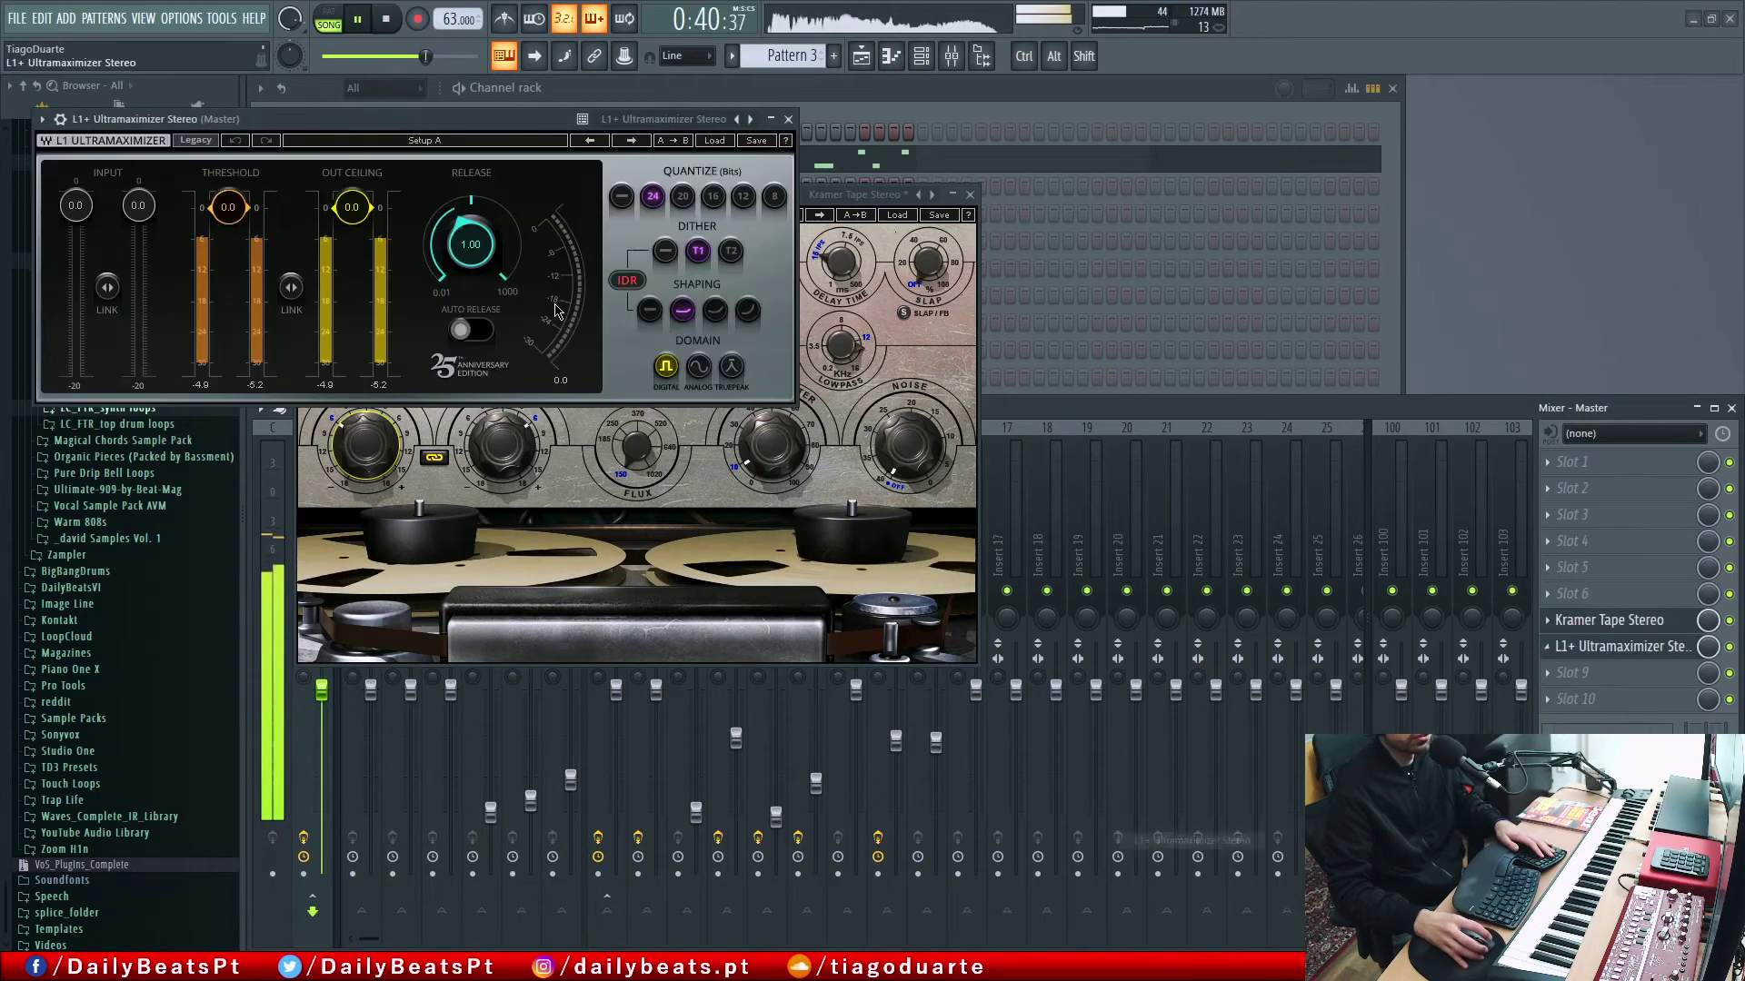
Step: Enable auto release on the L1+ Ultramaximizer, set its threshold to -2.2 dB, and close both effect windows
{"action": "left_click_drag", "start_coordinate": [356, 125], "coordinate": [554, 282]}
{"action": "left_click", "coordinate": [662, 488]}
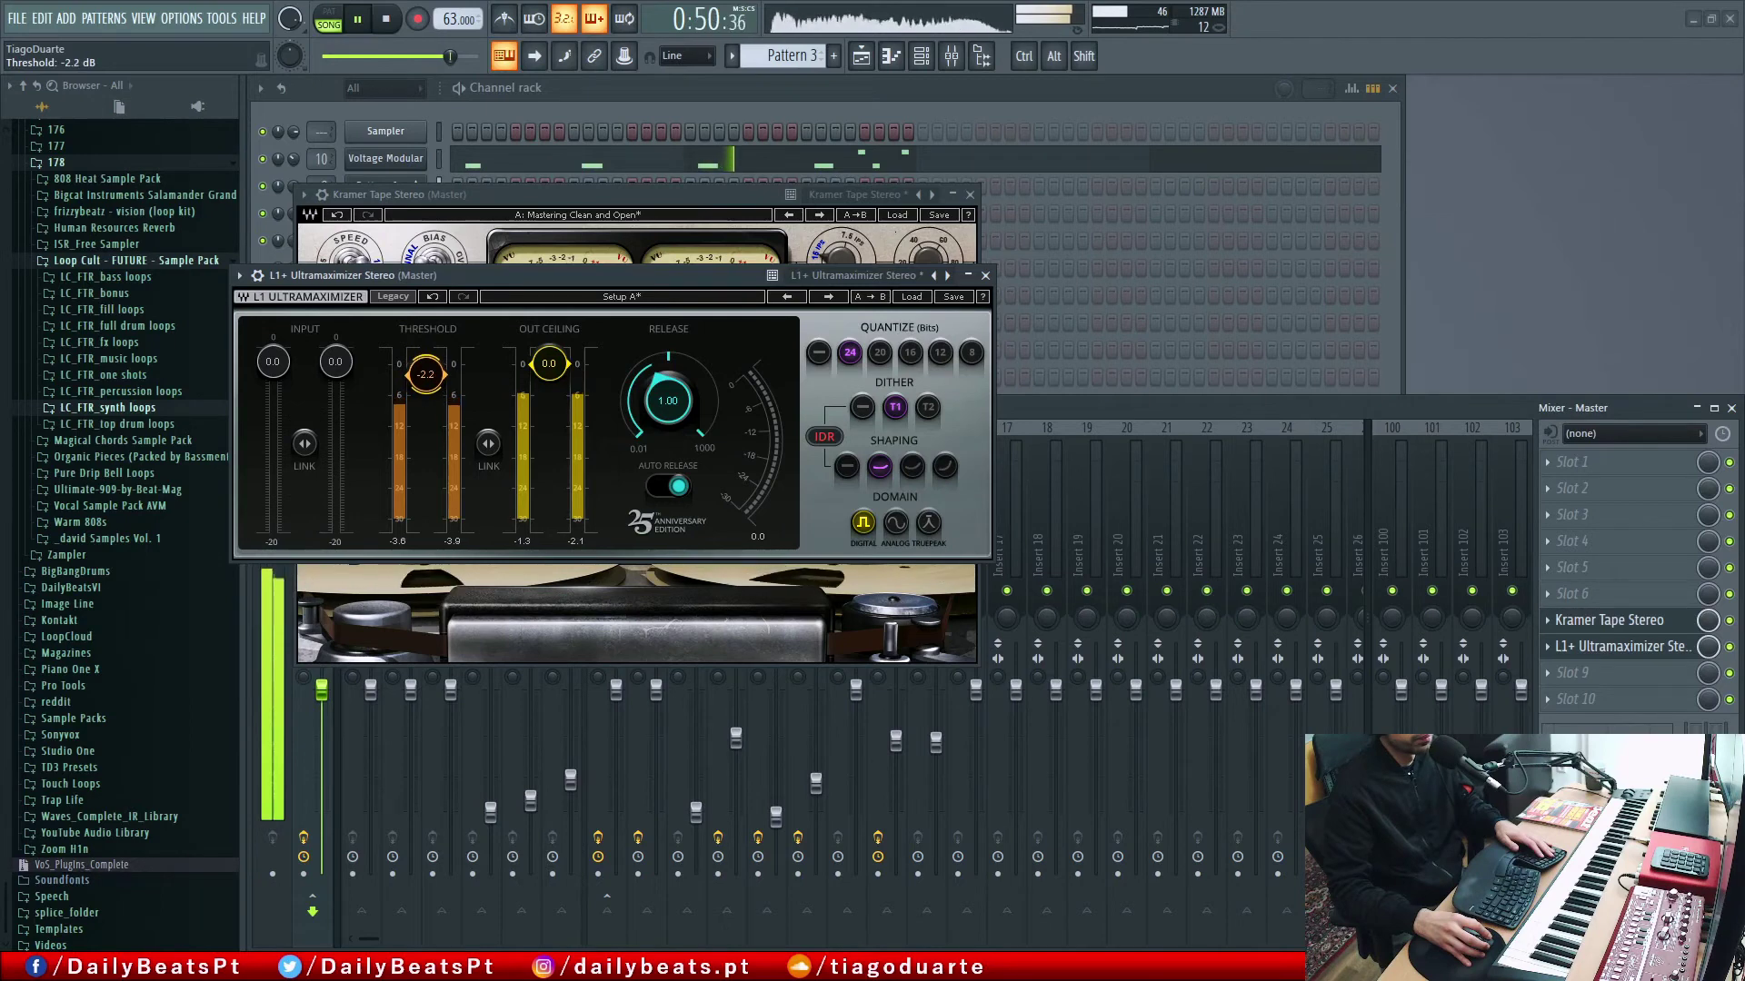
{"action": "left_click", "coordinate": [985, 276]}
{"action": "left_click", "coordinate": [970, 194]}
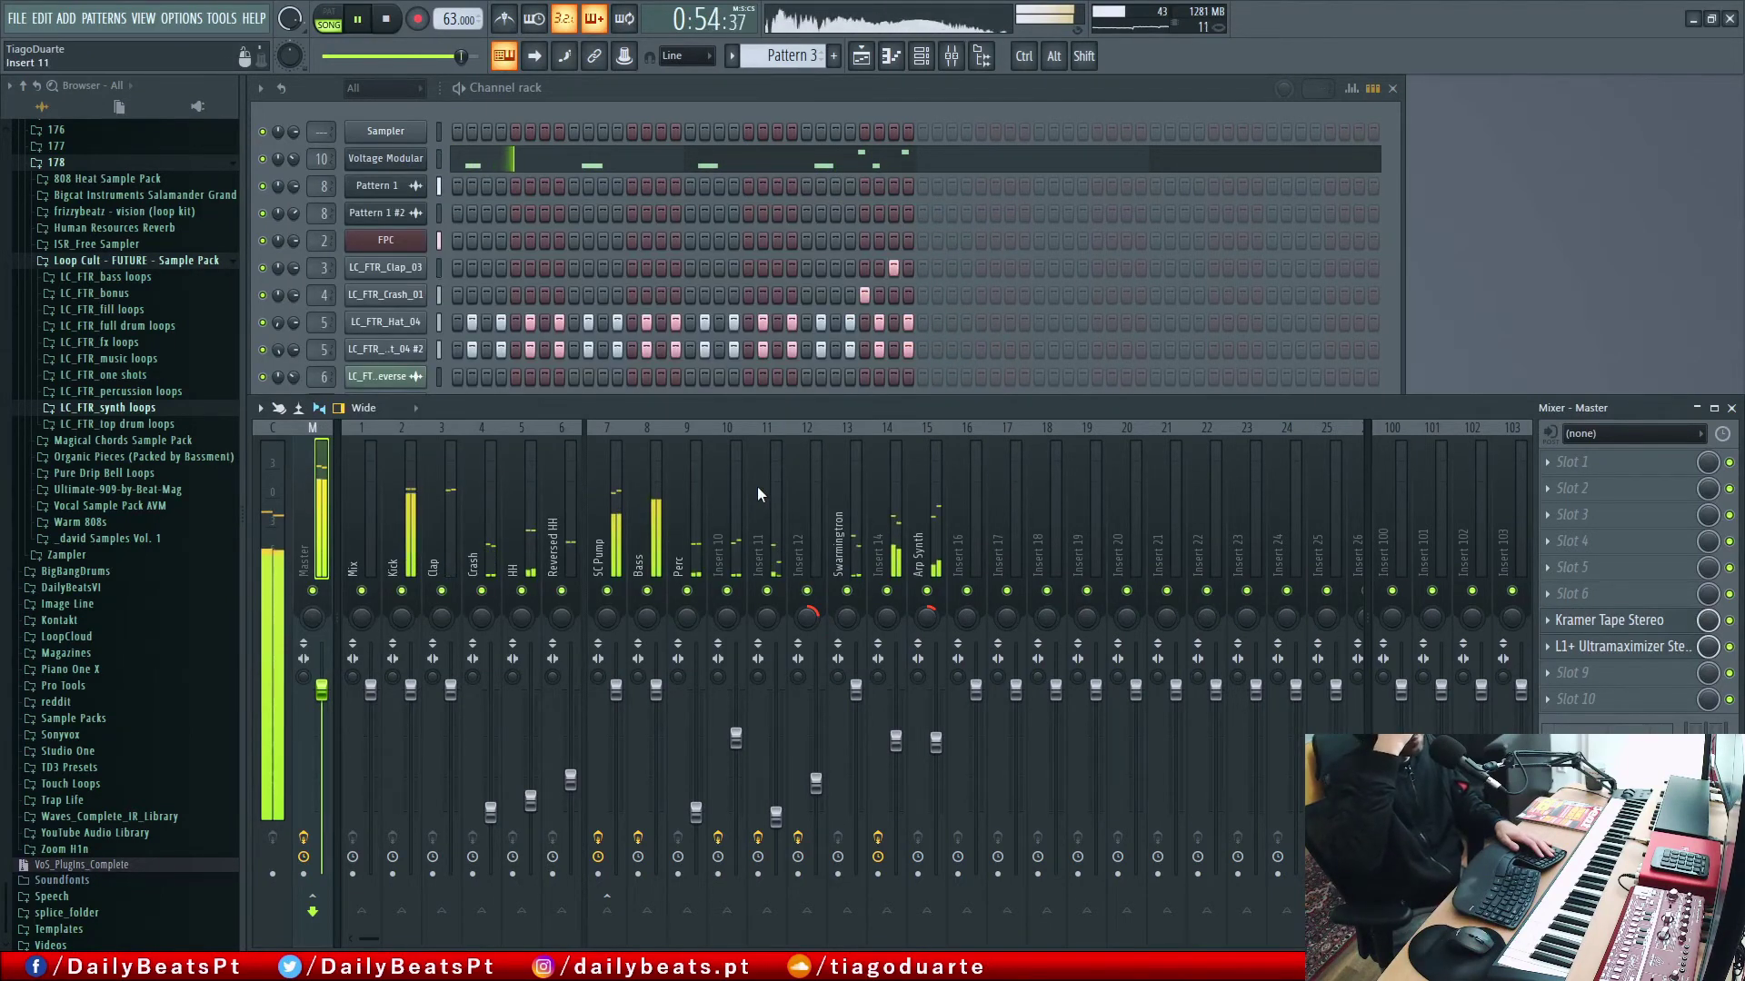
Step: Return from the mixer to the playlist and view the whole arrangement during playback
{"action": "left_click", "coordinate": [945, 616]}
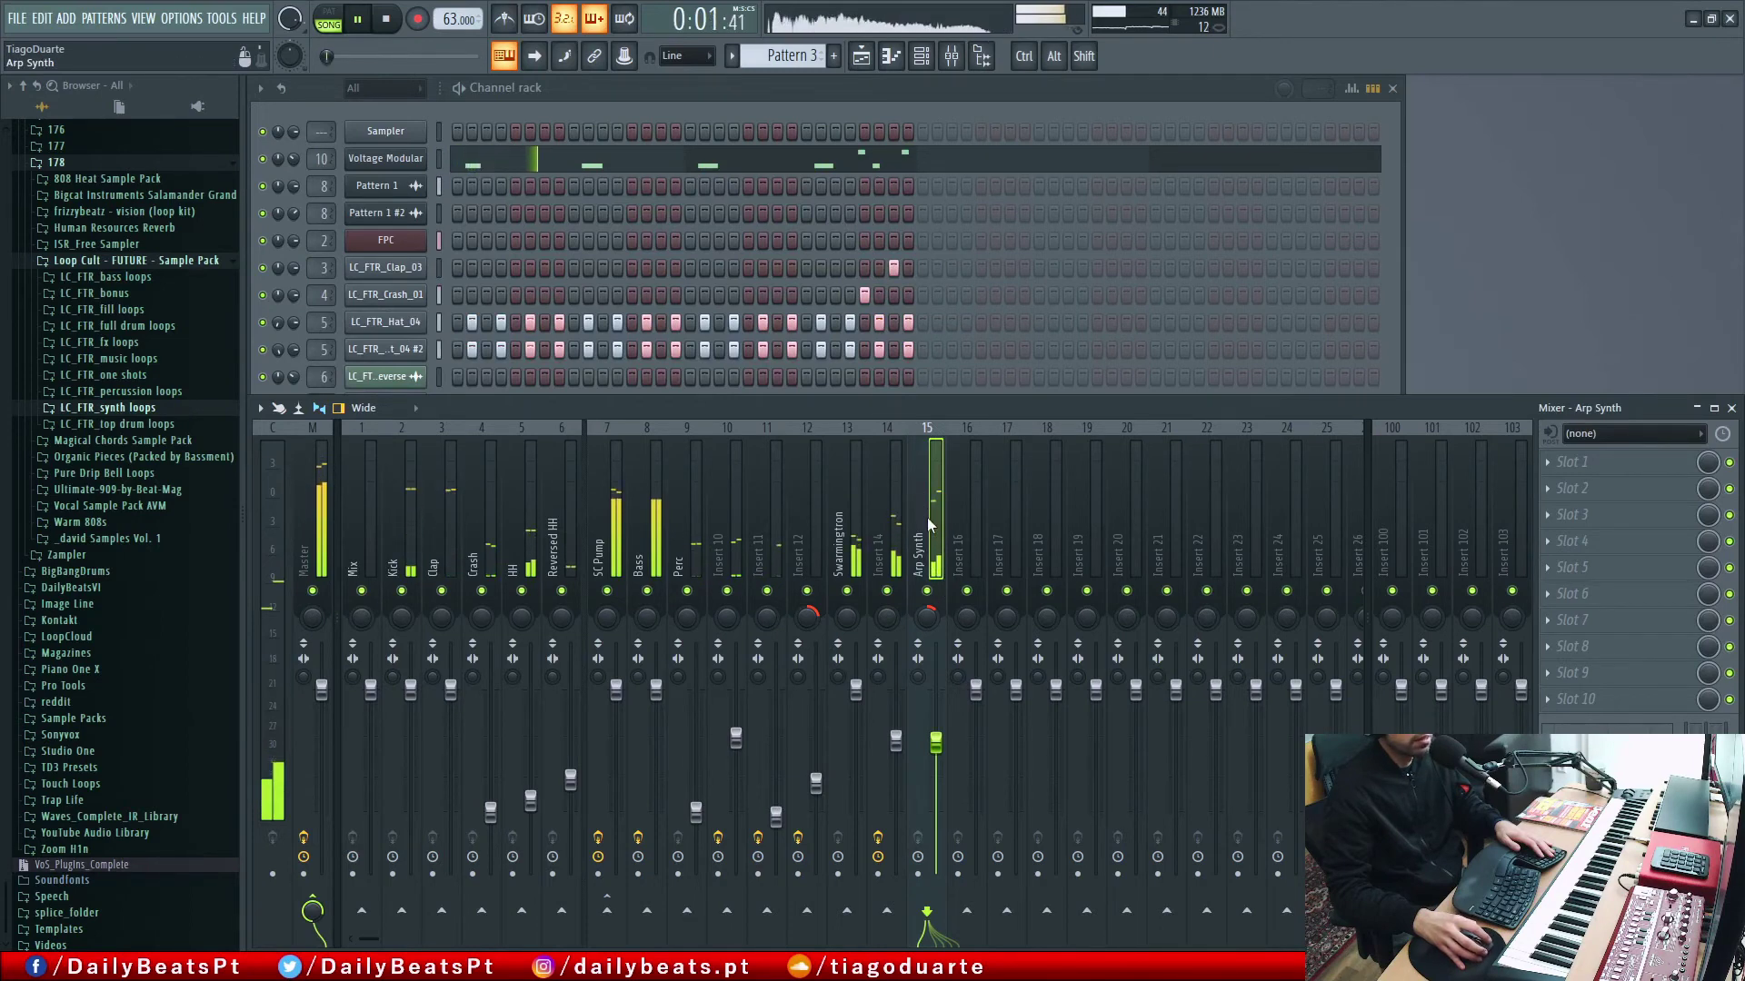
{"action": "left_click", "coordinate": [786, 87]}
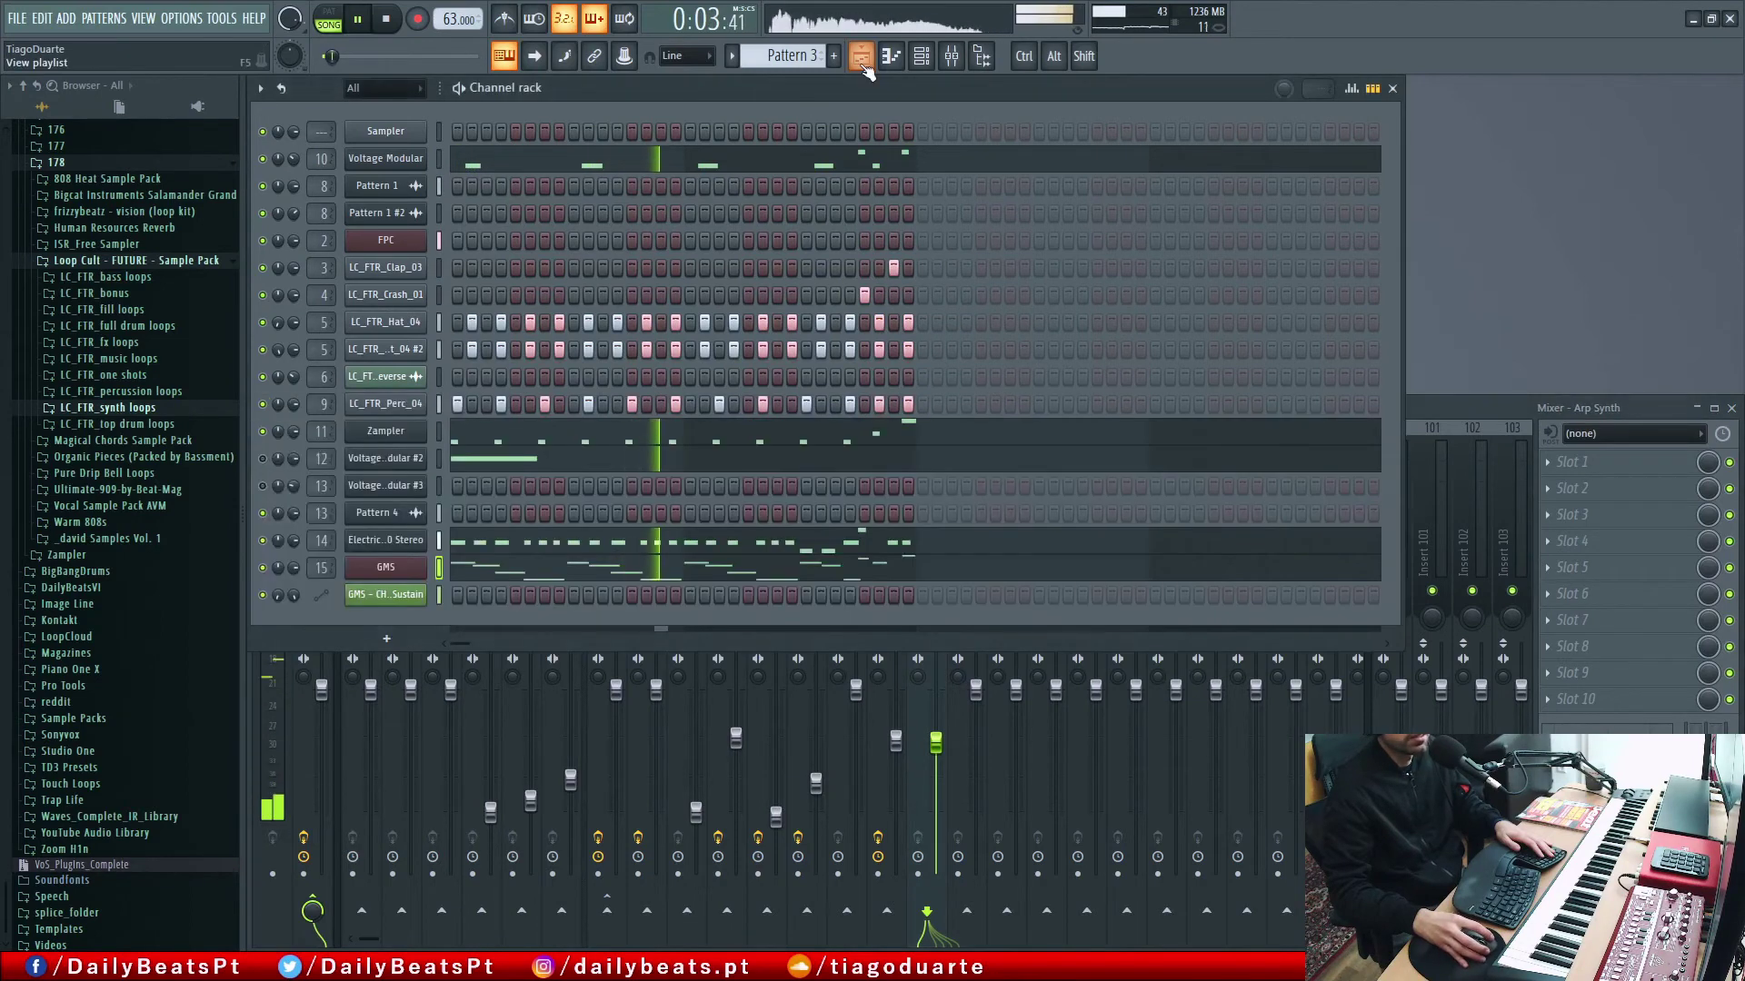
{"action": "left_click", "coordinate": [860, 56]}
{"action": "left_click_drag", "start_coordinate": [1007, 485], "coordinate": [841, 458]}
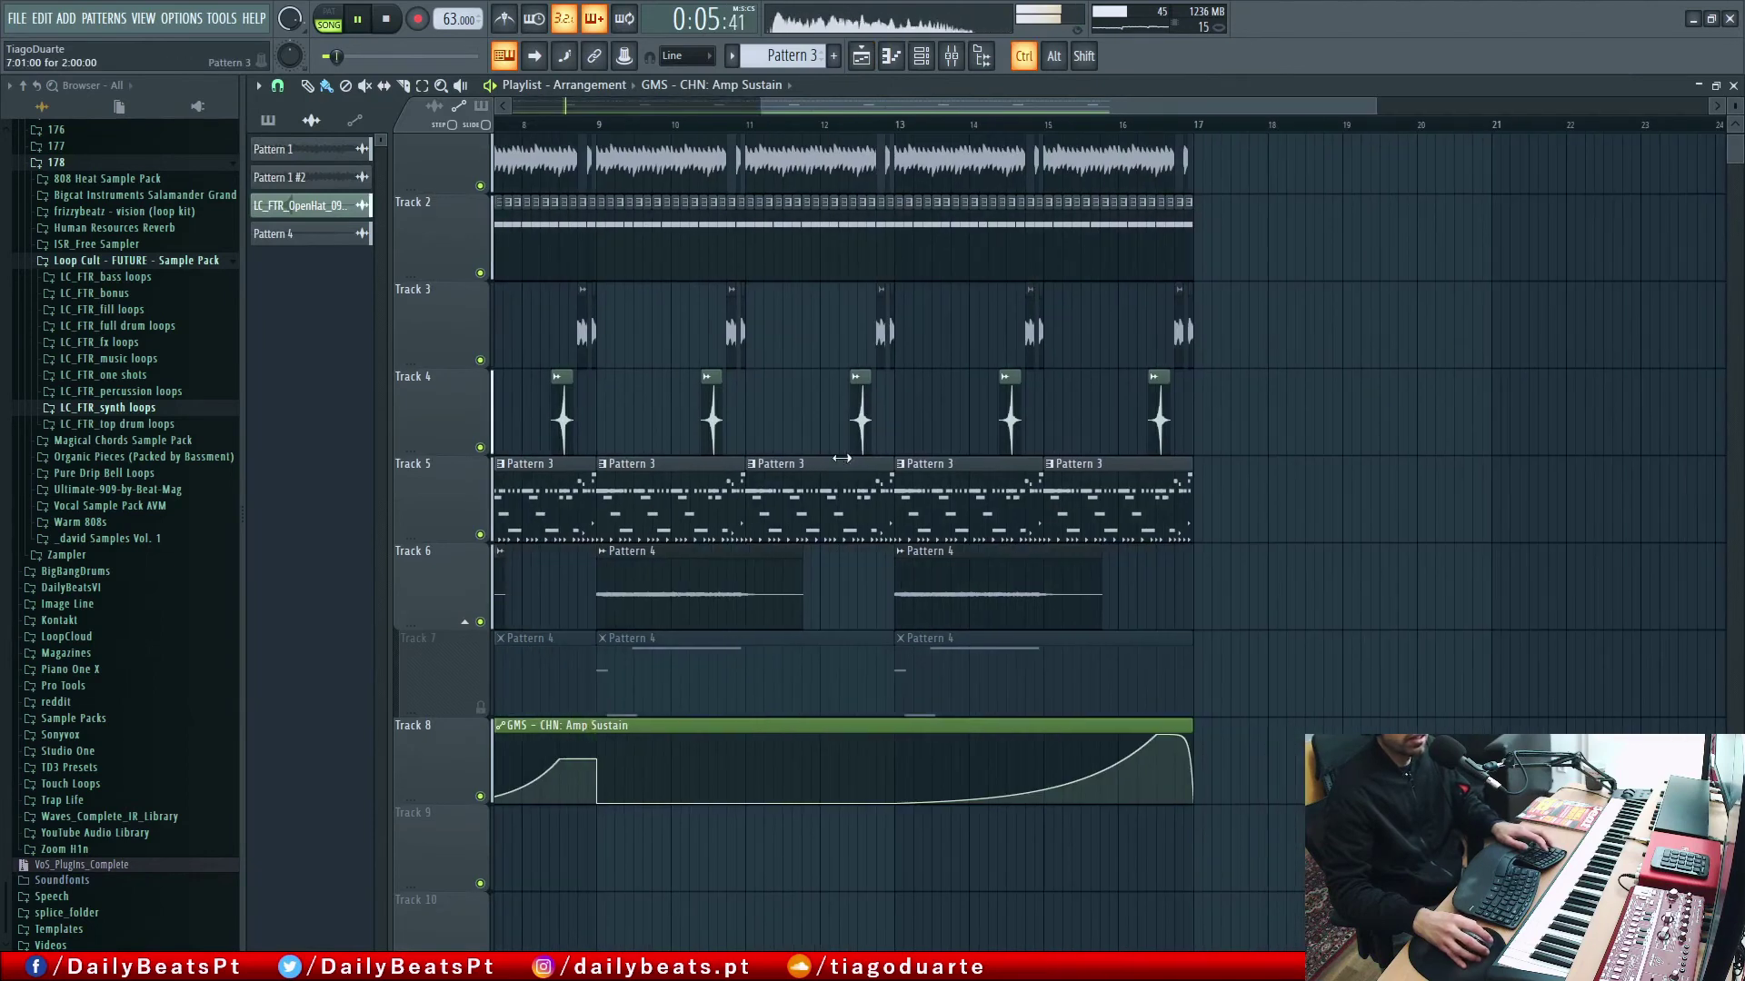
{"action": "right_click", "coordinate": [1270, 435], "text": "ctrl"}
{"action": "right_click", "coordinate": [1272, 435], "text": "ctrl"}
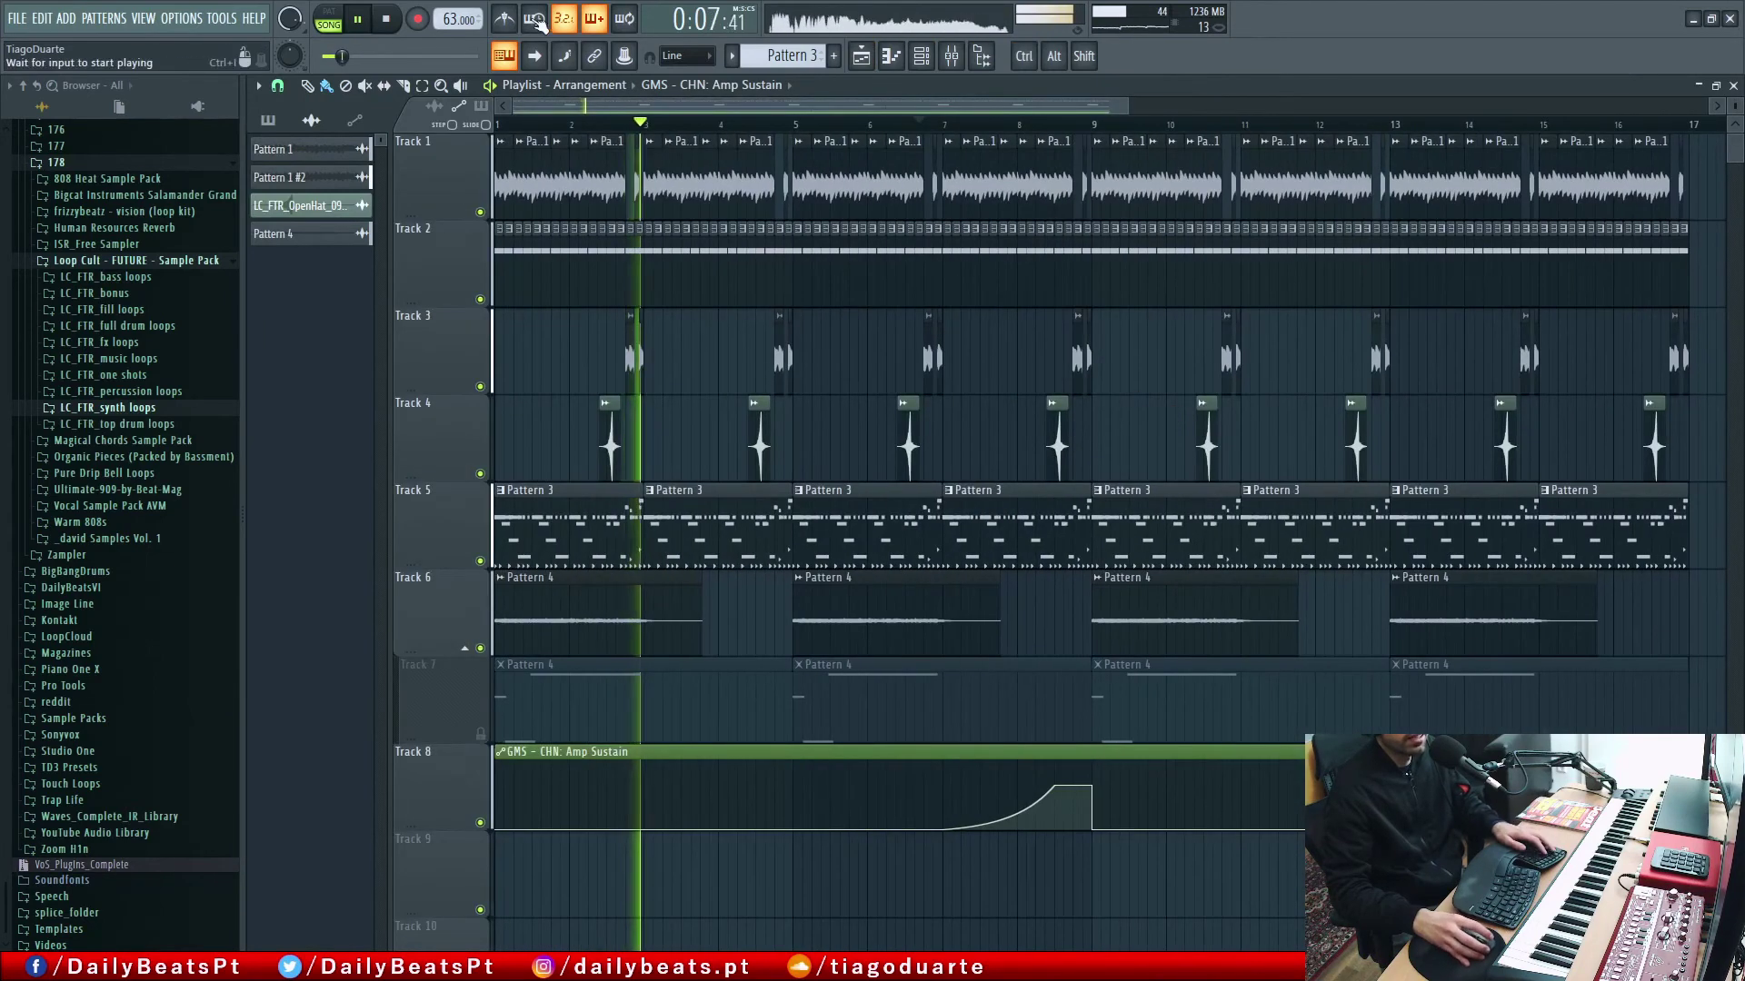